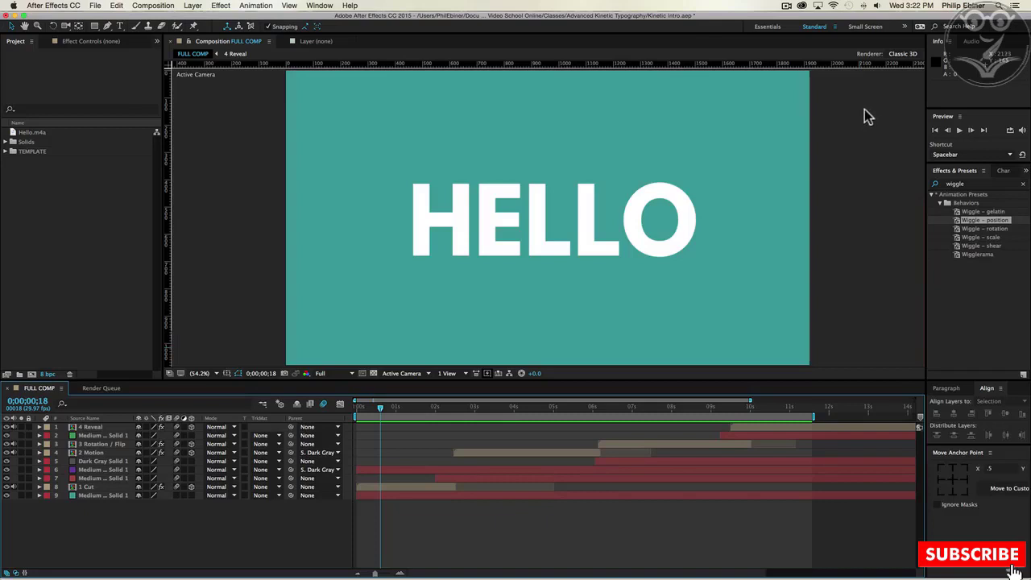
- Scrub through the opening of FULL COMP to review its text timing, up to 0;00;01;13
{"action": "mouse_move", "coordinate": [380, 403]}
{"action": "left_mouse_down"}
{"action": "mouse_move", "coordinate": [439, 408]}
{"action": "mouse_move", "coordinate": [357, 411]}
{"action": "mouse_move", "coordinate": [405, 415]}
{"action": "mouse_move", "coordinate": [360, 416]}
{"action": "mouse_move", "coordinate": [395, 416]}
{"action": "left_mouse_up"}
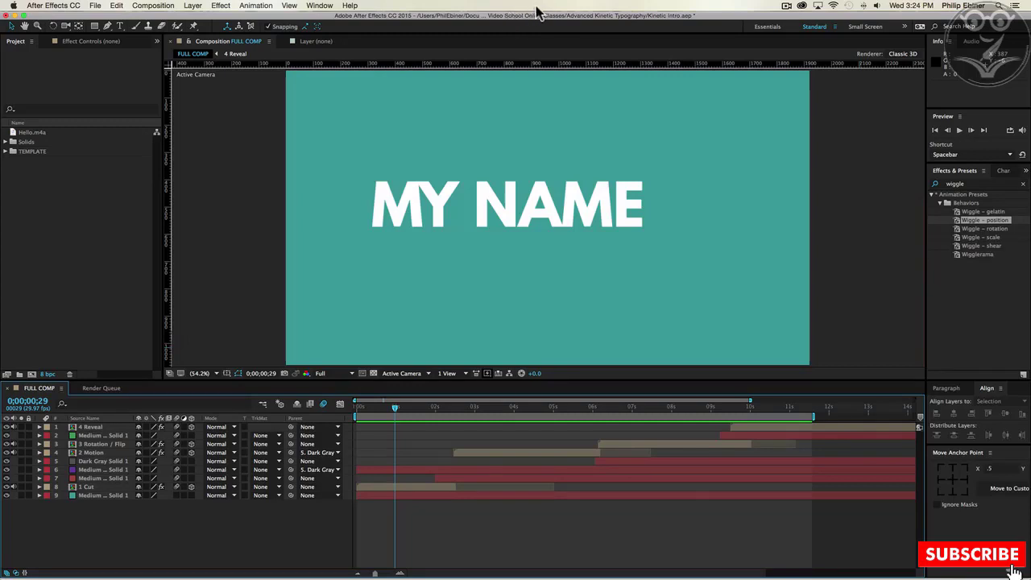
{"action": "left_click", "coordinate": [409, 407]}
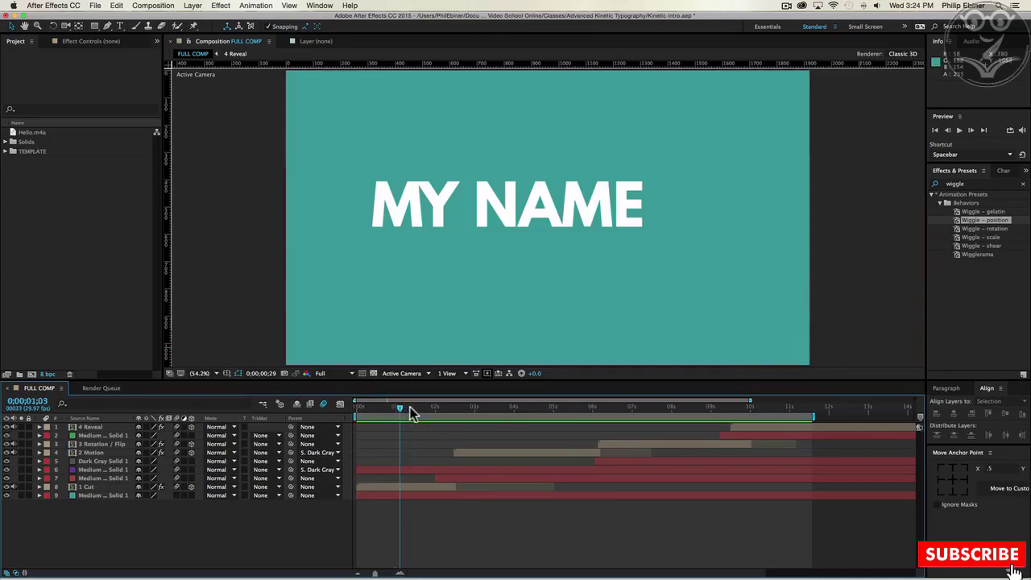
{"action": "mouse_move", "coordinate": [410, 408]}
{"action": "left_mouse_down"}
{"action": "mouse_move", "coordinate": [426, 408]}
{"action": "mouse_move", "coordinate": [412, 407]}
{"action": "left_mouse_up"}
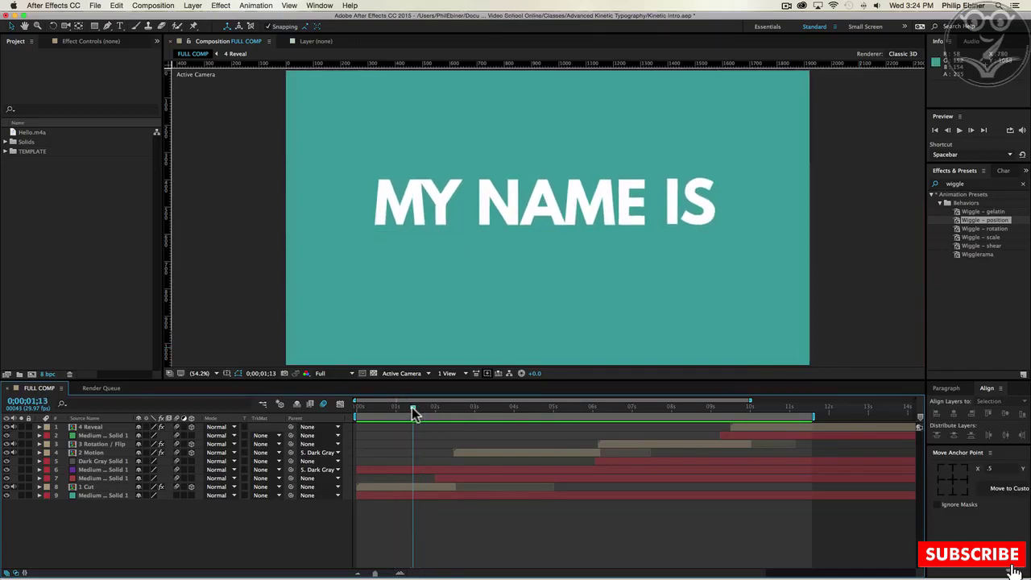
- Create a composition named Scene 1 with the HDTV 1080 29.97 preset and a duration of 0;00;05;00
{"action": "left_click", "coordinate": [95, 231]}
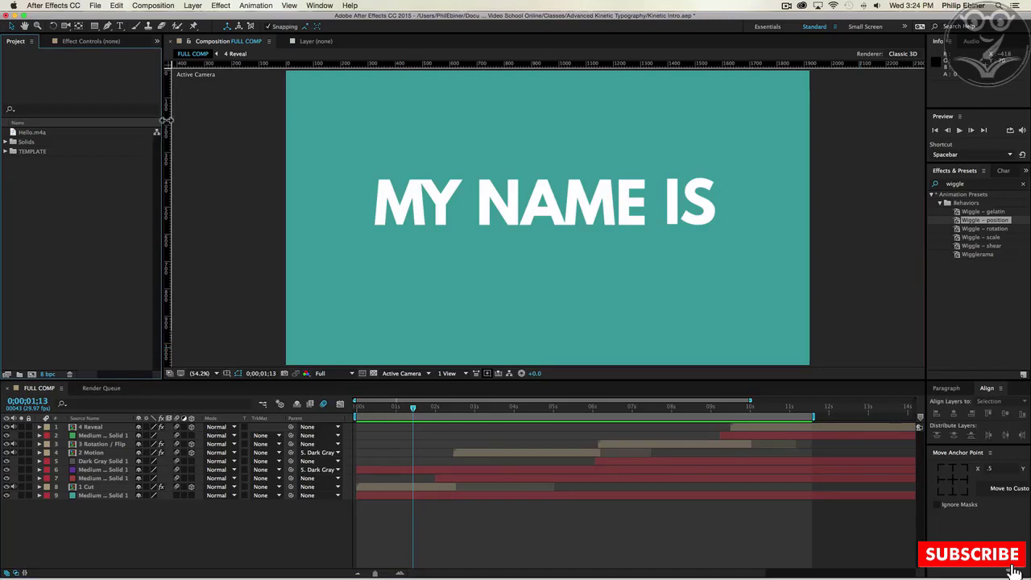
{"action": "left_click", "coordinate": [31, 376]}
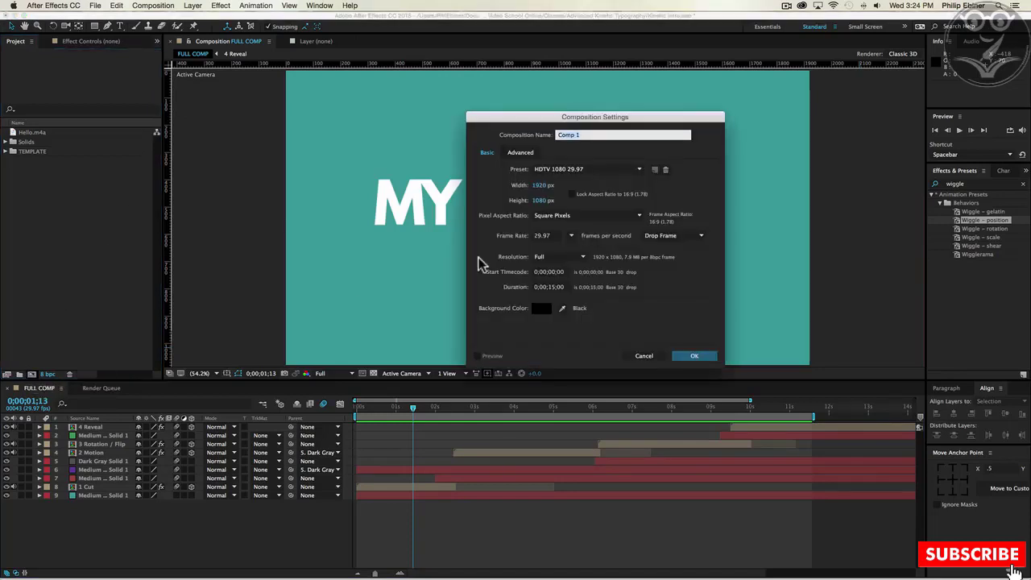
{"action": "left_click", "coordinate": [593, 134]}
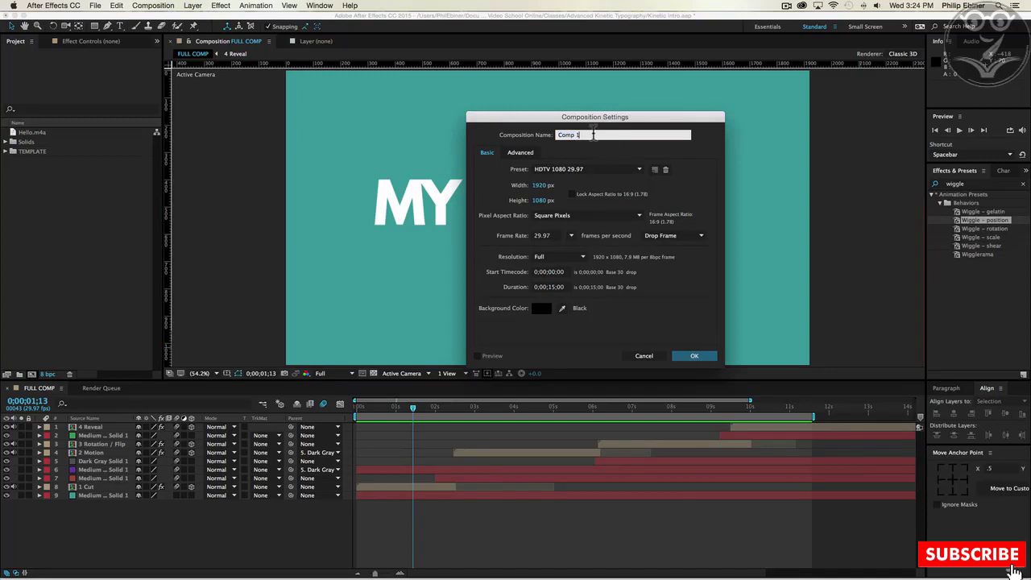
{"action": "key", "text": "super+a"}
{"action": "type", "text": "Scene 1"}
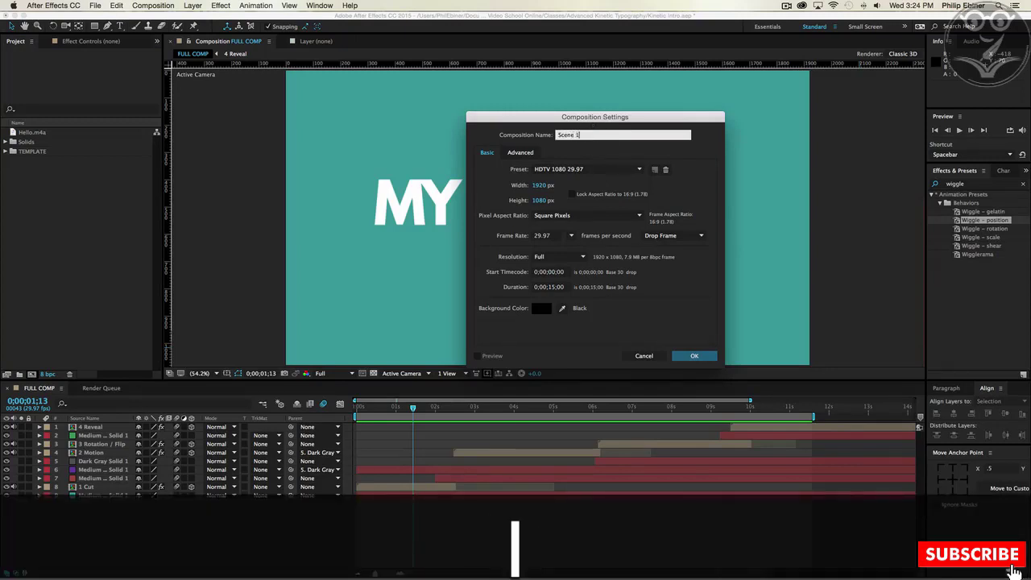
{"action": "left_click", "coordinate": [534, 169]}
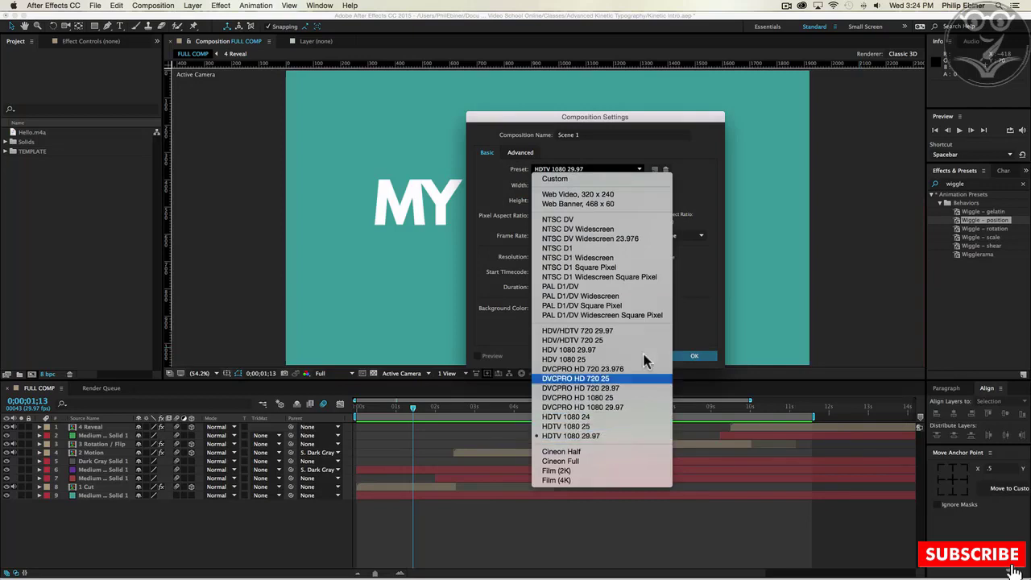
{"action": "left_click", "coordinate": [687, 168]}
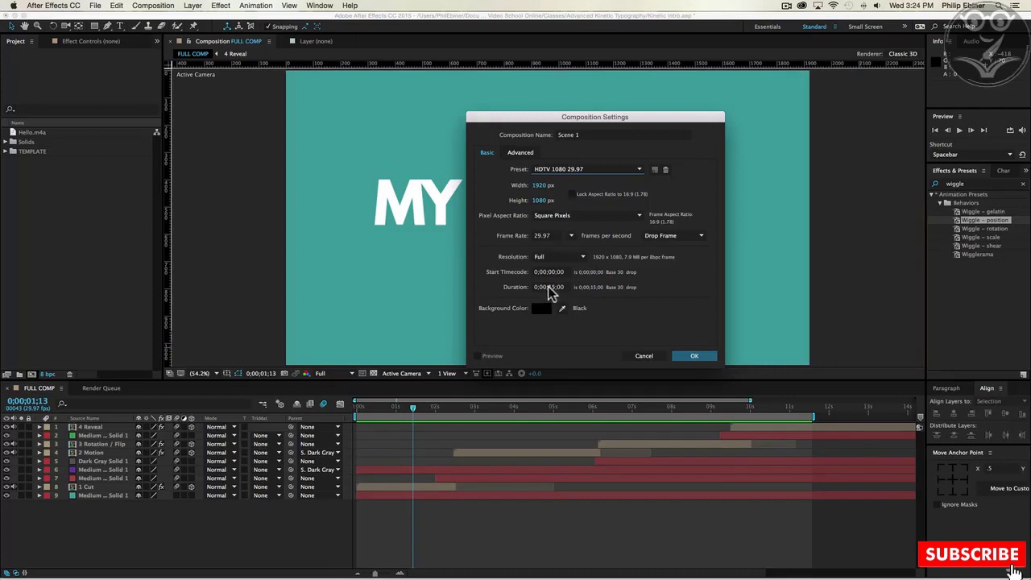
{"action": "left_click", "coordinate": [548, 286]}
{"action": "key", "text": "BackSpace"}
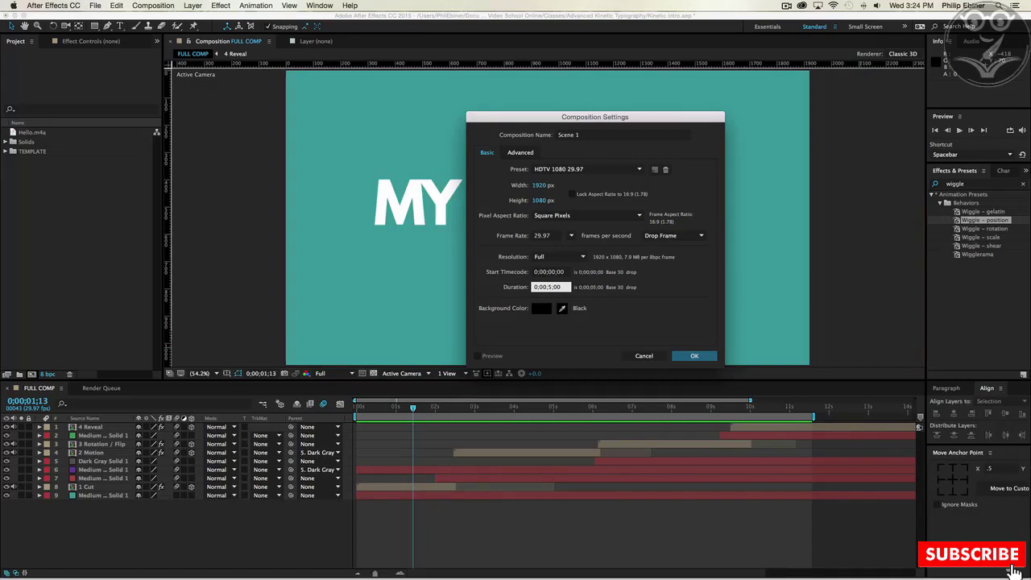
{"action": "type", "text": "0"}
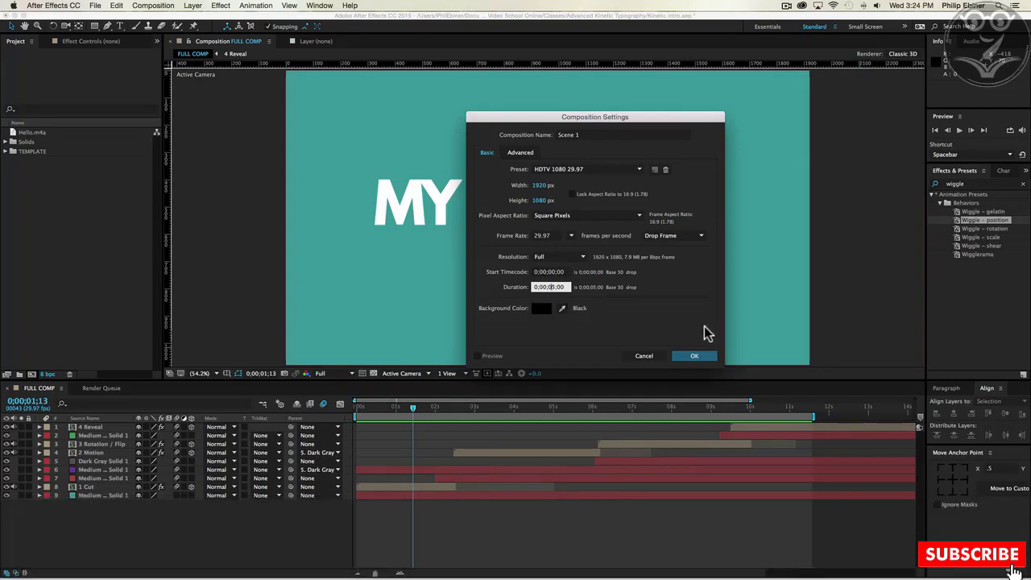
{"action": "left_click", "coordinate": [695, 357]}
{"action": "left_click", "coordinate": [693, 359]}
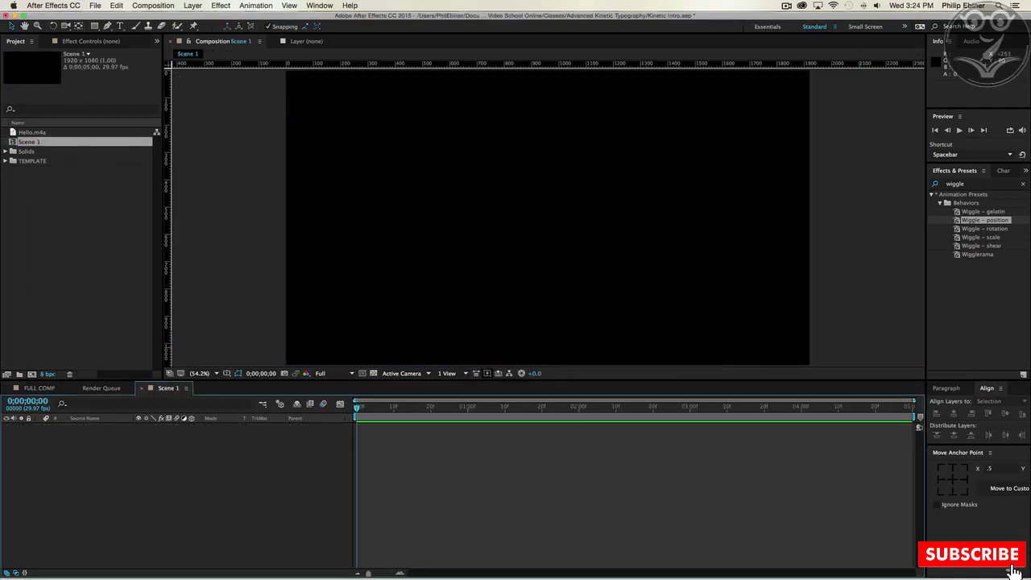
- Add Hello.m4a to Scene 1 as an audio layer and reveal its waveform
{"action": "left_click_drag", "start_coordinate": [396, 410], "coordinate": [223, 408]}
{"action": "left_click_drag", "start_coordinate": [35, 133], "coordinate": [358, 433]}
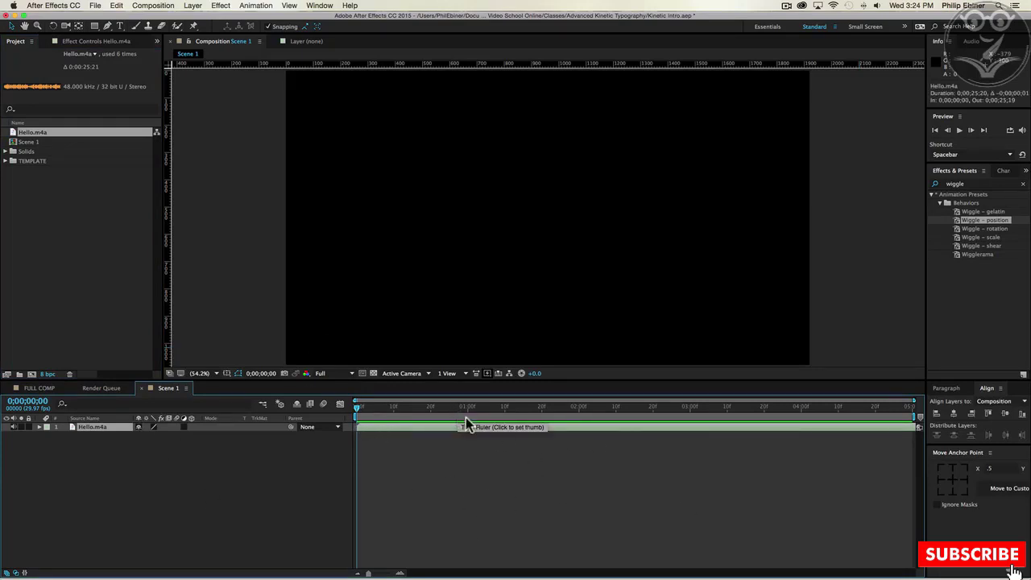
{"action": "key", "text": "l"}
{"action": "key", "text": "l"}
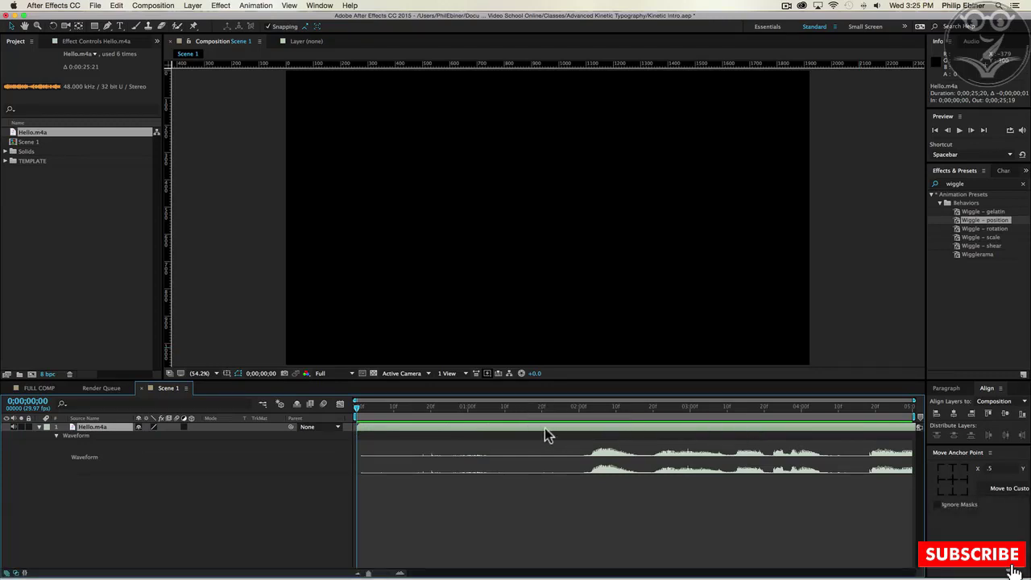
- Slide the Hello.m4a layer earlier to an in point of about -0;00;14;01, lining up a spoken phrase with the composition start
{"action": "left_click_drag", "start_coordinate": [881, 424], "coordinate": [809, 428]}
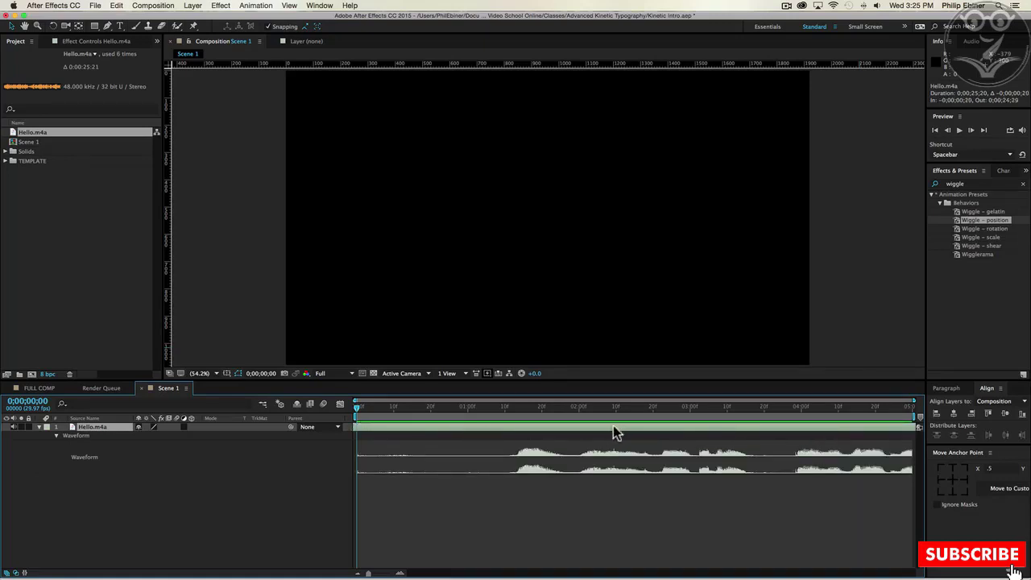
{"action": "left_click_drag", "start_coordinate": [911, 426], "coordinate": [704, 430]}
{"action": "left_click_drag", "start_coordinate": [892, 425], "coordinate": [599, 431]}
{"action": "left_click_drag", "start_coordinate": [887, 425], "coordinate": [583, 425]}
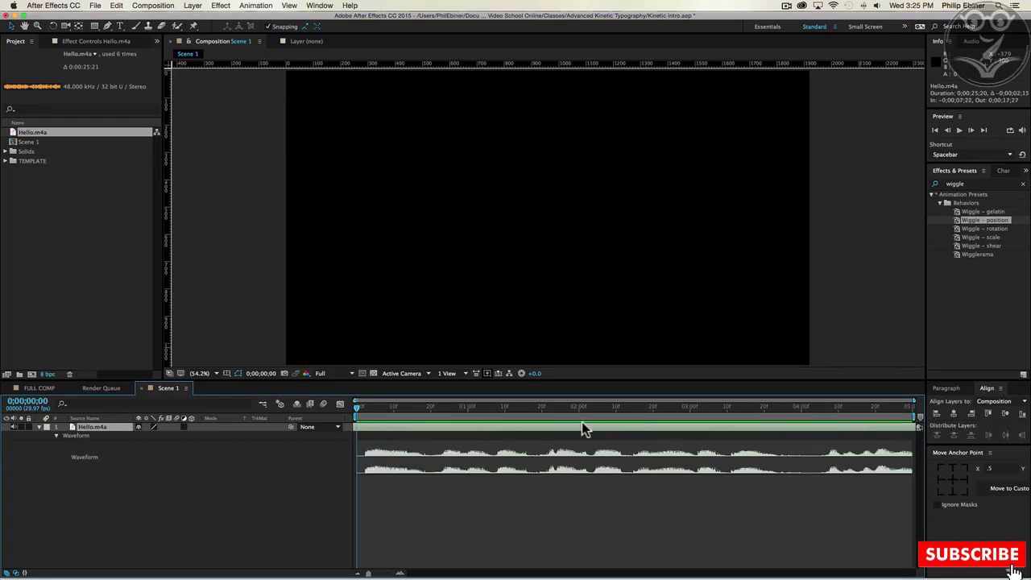
{"action": "left_click_drag", "start_coordinate": [855, 427], "coordinate": [587, 429]}
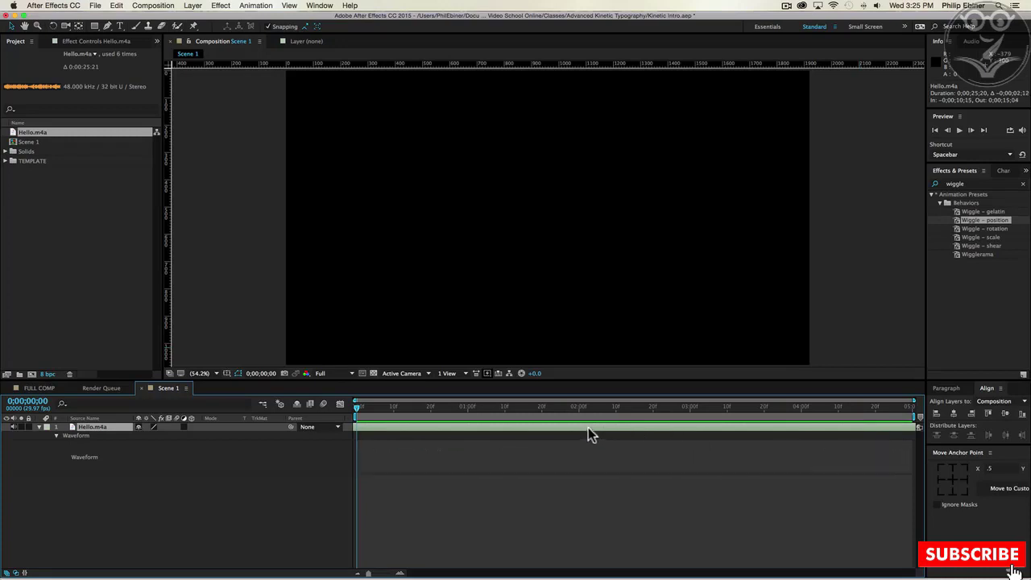
{"action": "left_click_drag", "start_coordinate": [776, 428], "coordinate": [416, 423]}
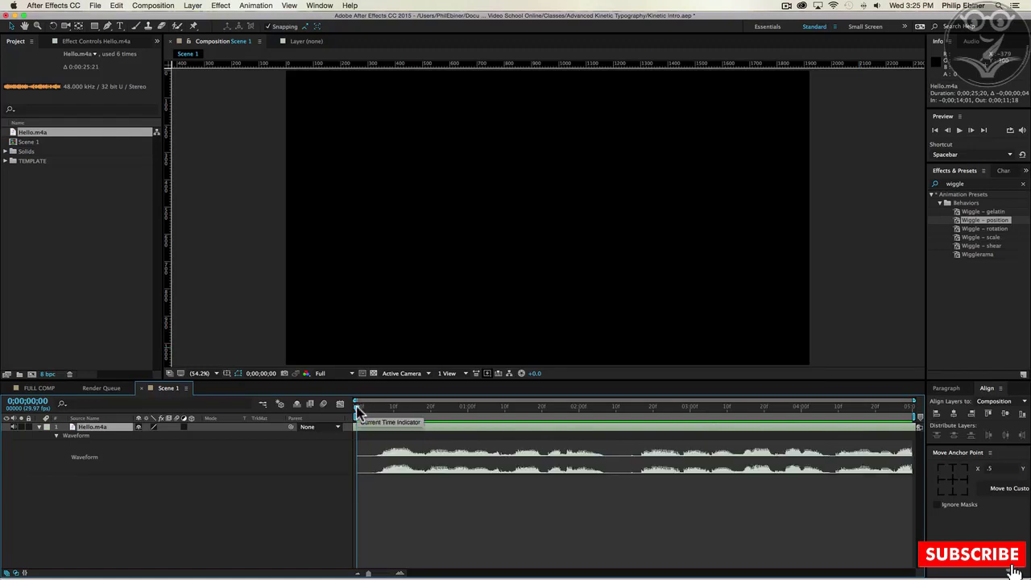
- Play the audio from the start of Scene 1 and return the playhead to the first frame
{"action": "key", "text": "space"}
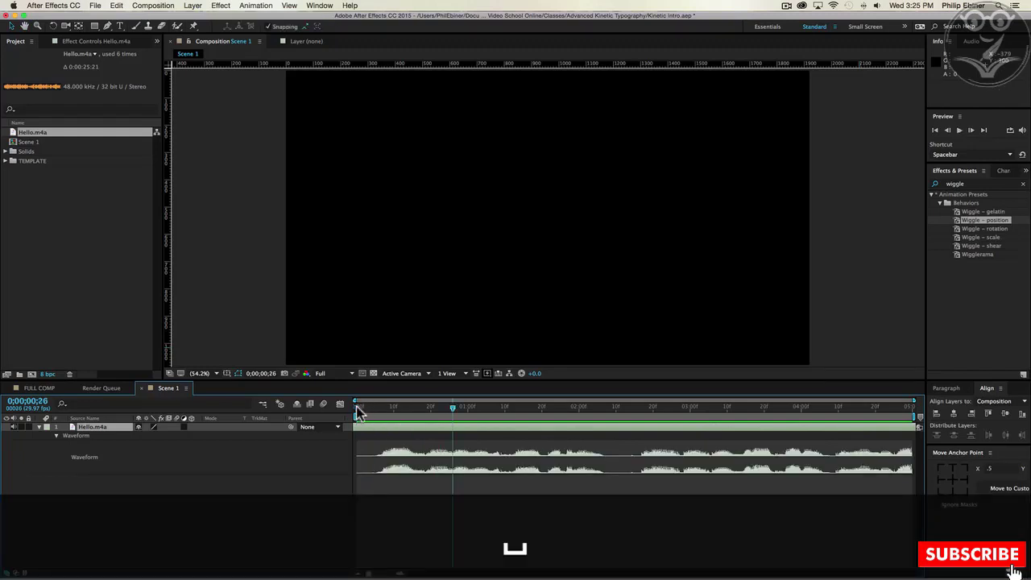
{"action": "key", "text": "space"}
{"action": "left_click_drag", "start_coordinate": [442, 407], "coordinate": [330, 410]}
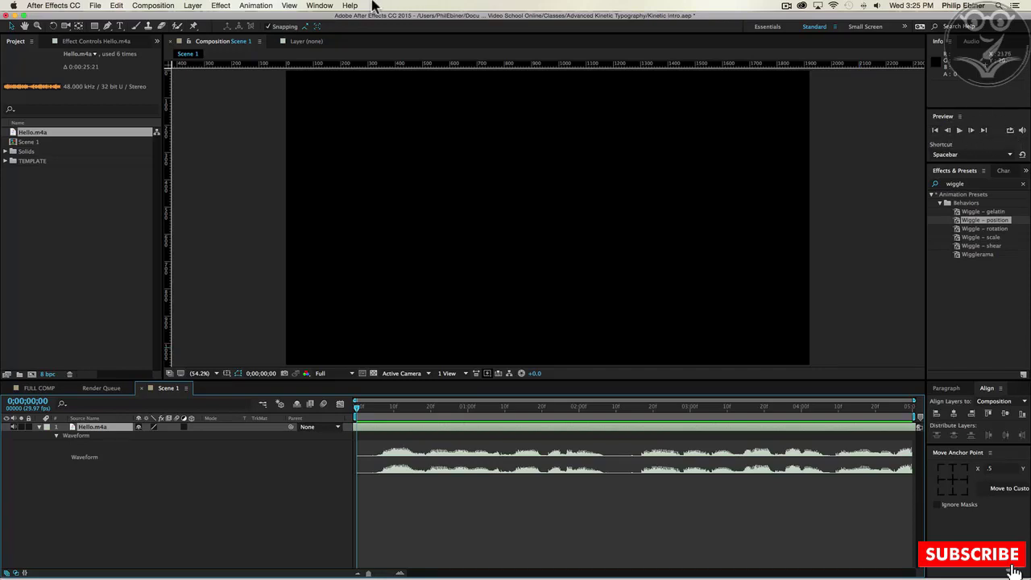
{"action": "left_click", "coordinate": [311, 5]}
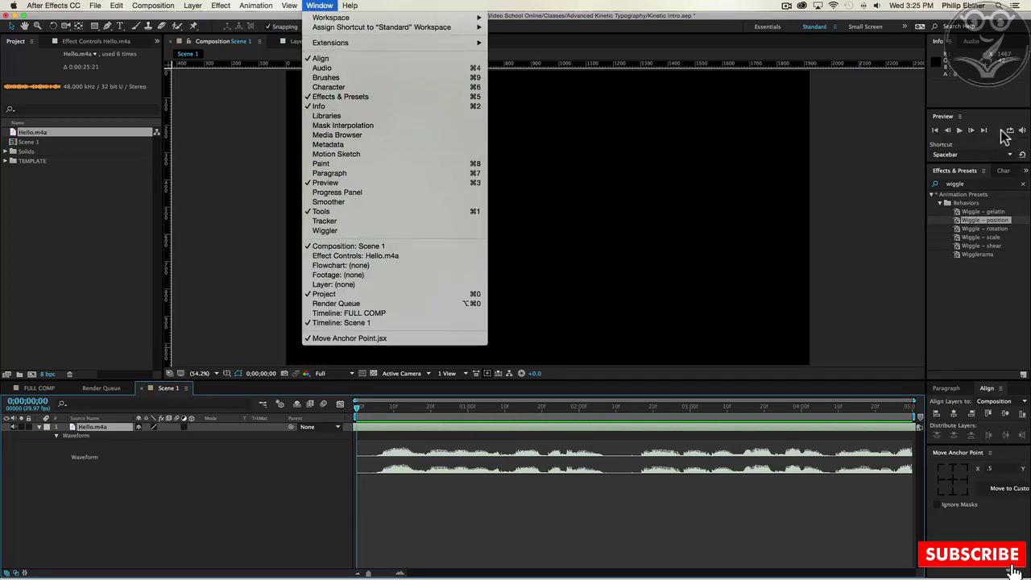
{"action": "left_click", "coordinate": [999, 300]}
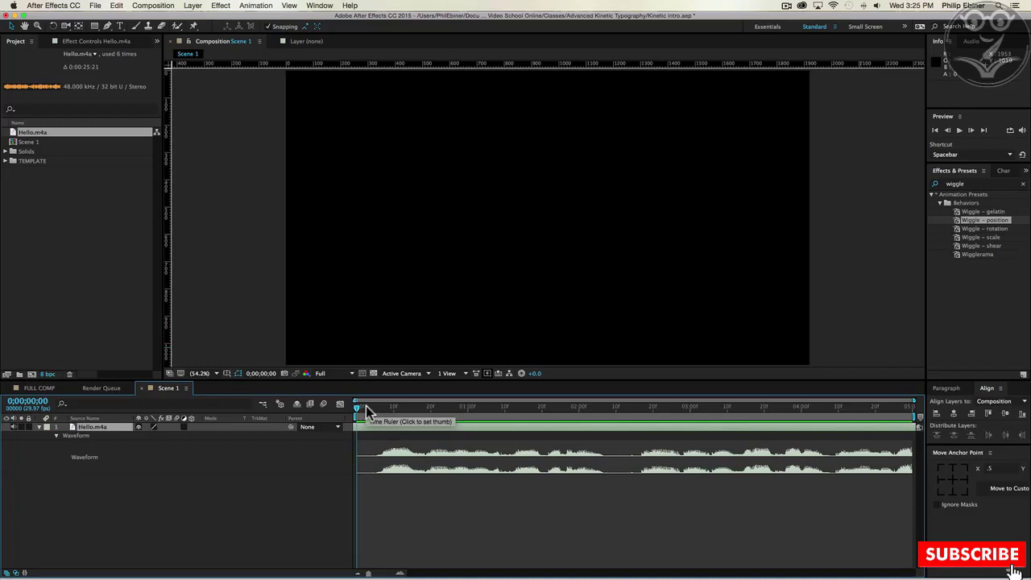
- Scrub the audio from the first frame to 0;00;02;12 to locate the end of the spoken phrase
{"action": "key", "text": "super"}
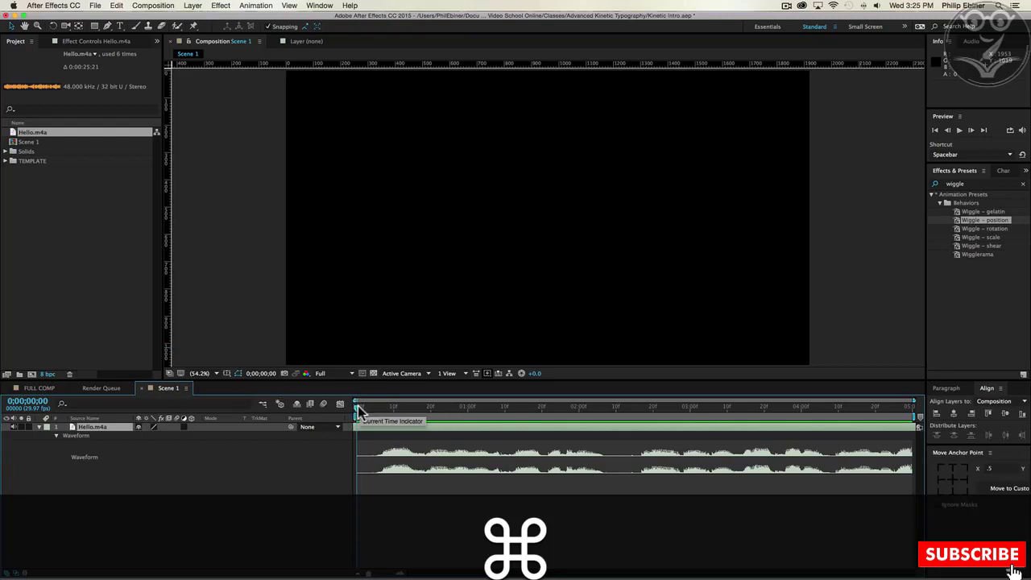
{"action": "left_click_drag", "start_coordinate": [358, 407], "coordinate": [460, 419]}
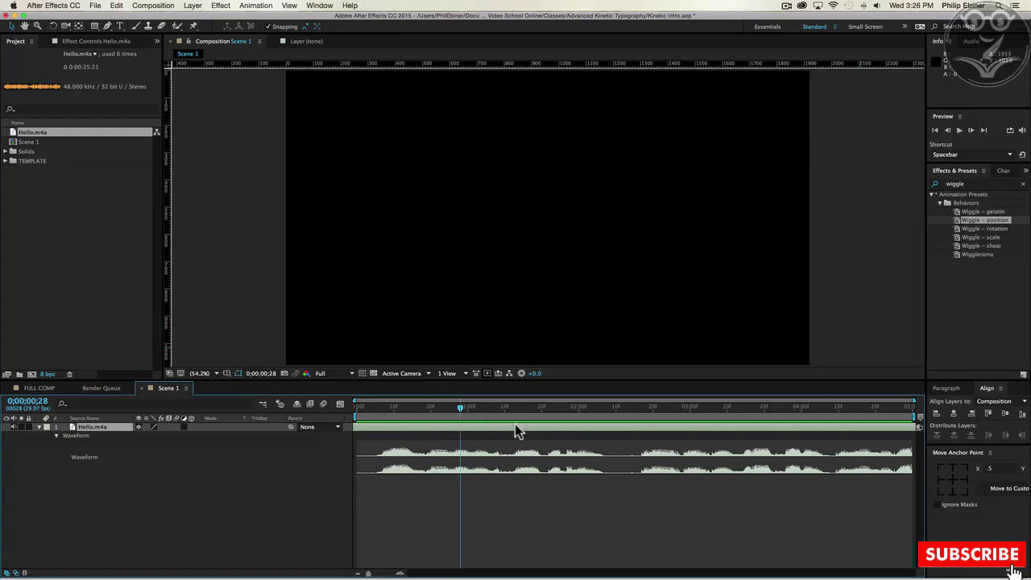
{"action": "key", "text": "super"}
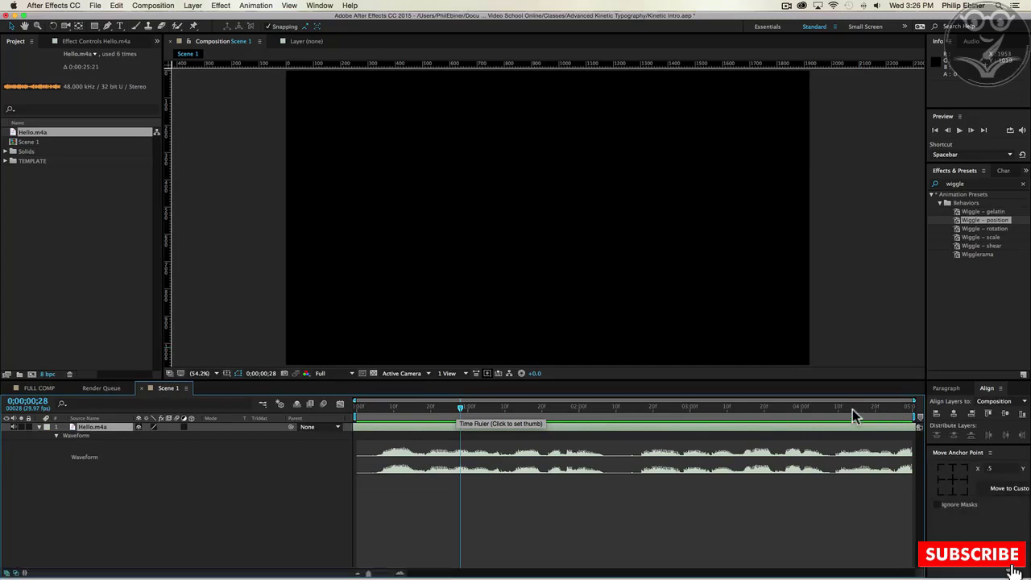
{"action": "left_click_drag", "start_coordinate": [460, 407], "coordinate": [621, 413]}
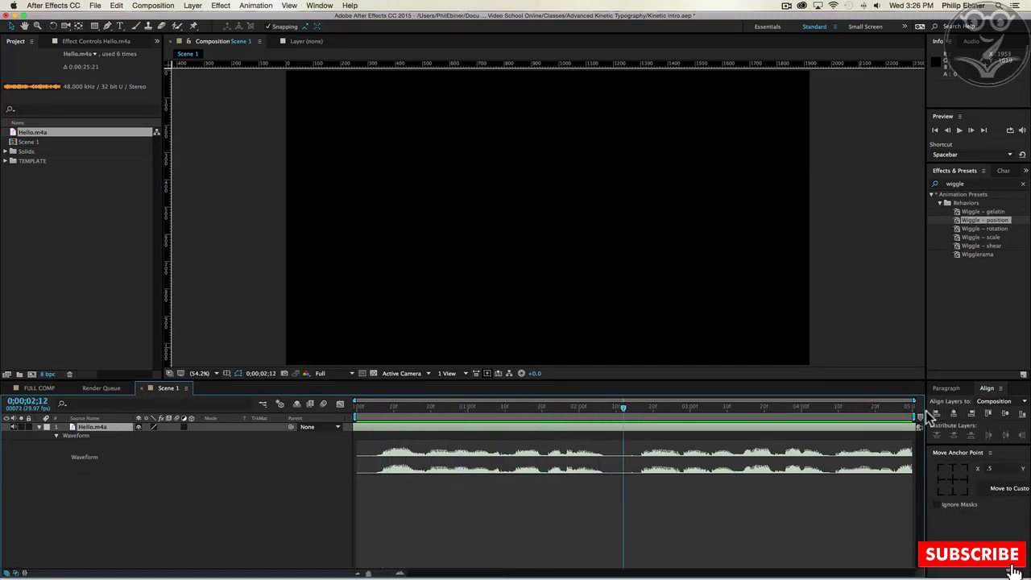
- Set the work area end to 0;00;02;07 after the first phrase and trim the composition to the work area
{"action": "left_click_drag", "start_coordinate": [915, 412], "coordinate": [617, 410]}
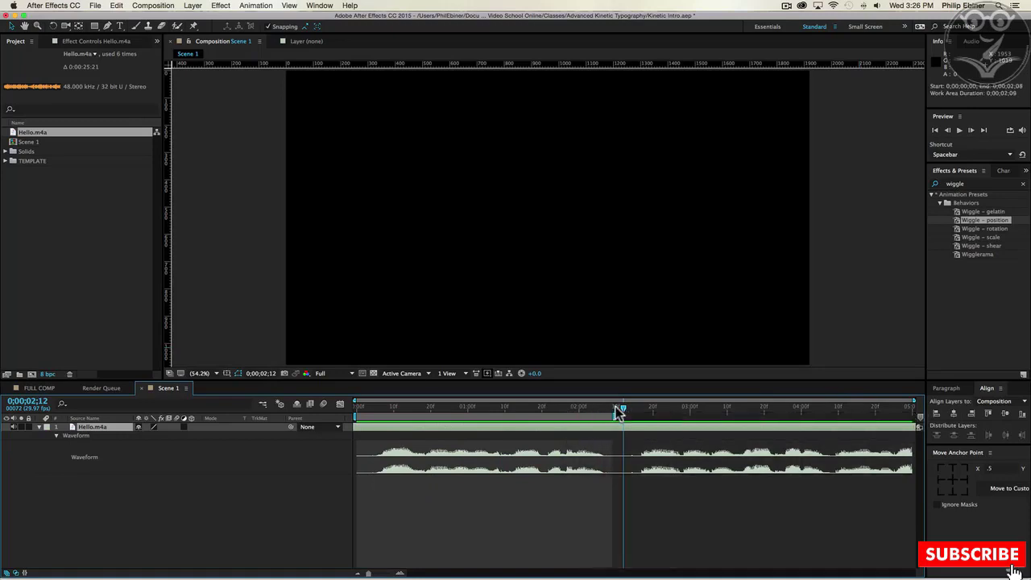
{"action": "key", "text": "KP_0"}
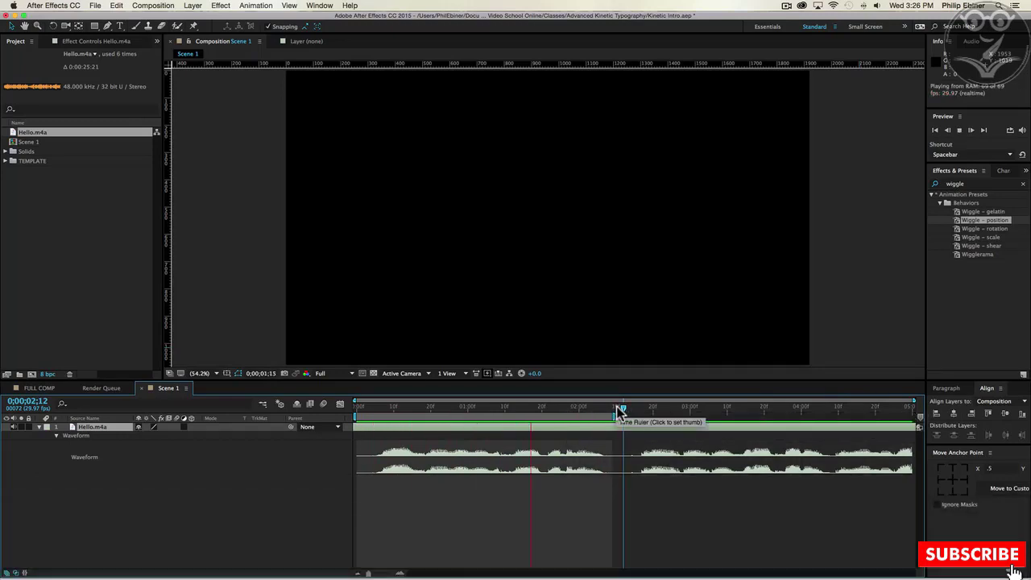
{"action": "key", "text": "space"}
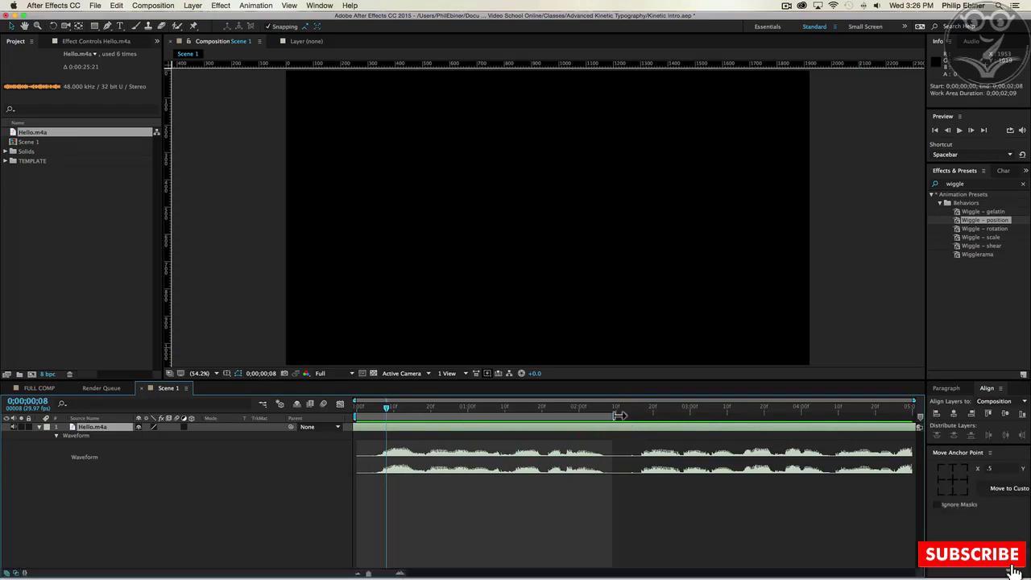
{"action": "mouse_move", "coordinate": [617, 414]}
{"action": "left_mouse_down"}
{"action": "mouse_move", "coordinate": [737, 414]}
{"action": "mouse_move", "coordinate": [610, 417]}
{"action": "left_mouse_up"}
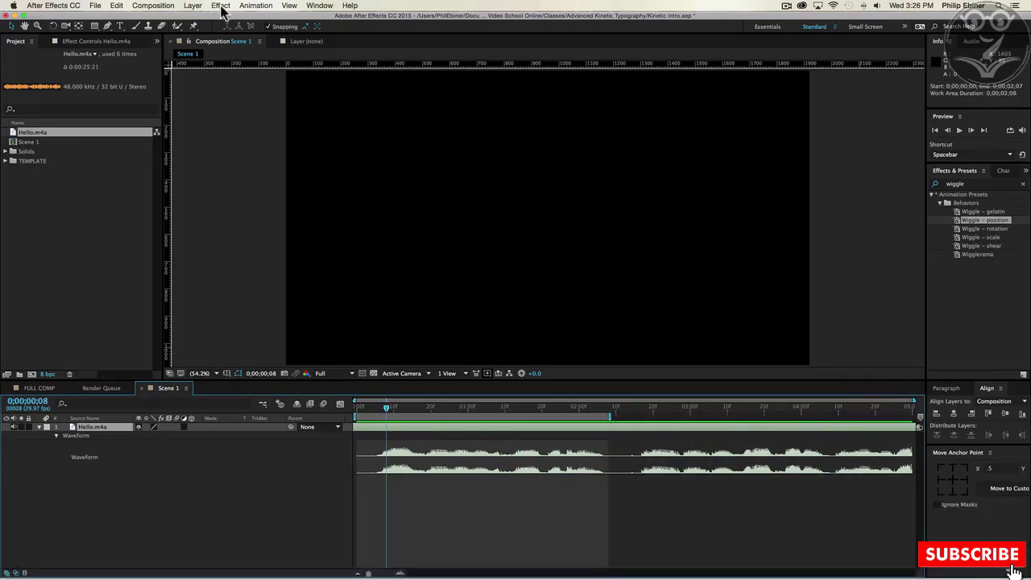
{"action": "left_click", "coordinate": [160, 6]}
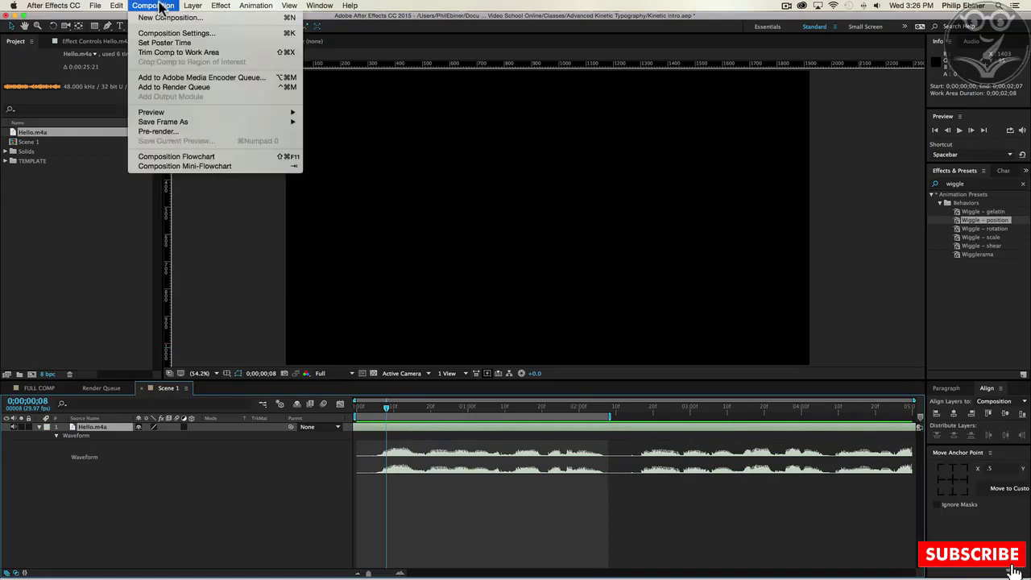
{"action": "left_click", "coordinate": [174, 54]}
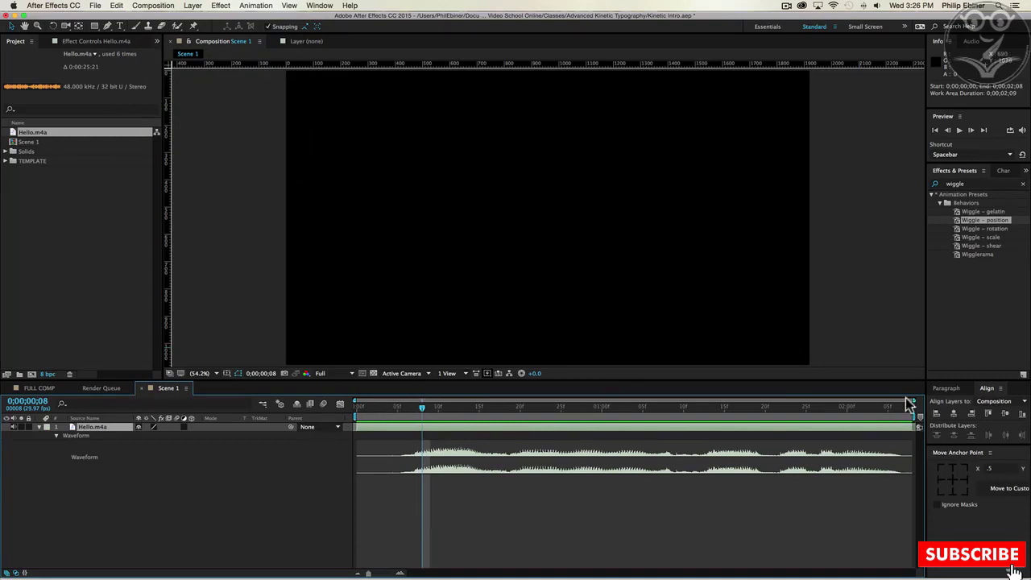
- Shift the Hello.m4a layer one frame earlier and extend its out point to the end of the composition
{"action": "left_click_drag", "start_coordinate": [855, 409], "coordinate": [311, 415]}
{"action": "left_click_drag", "start_coordinate": [497, 430], "coordinate": [491, 428]}
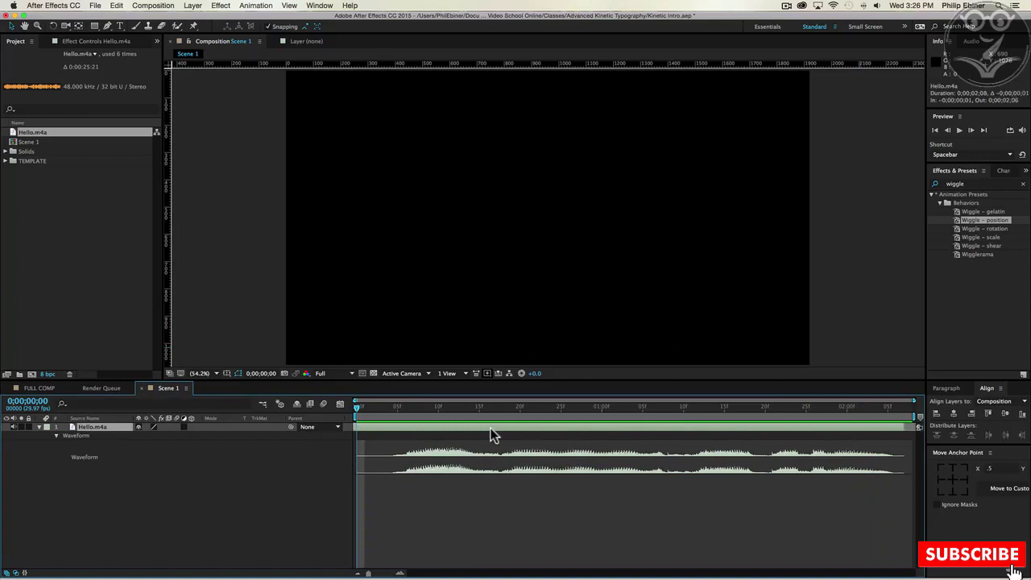
{"action": "left_click_drag", "start_coordinate": [910, 423], "coordinate": [919, 424]}
{"action": "left_click", "coordinate": [634, 511]}
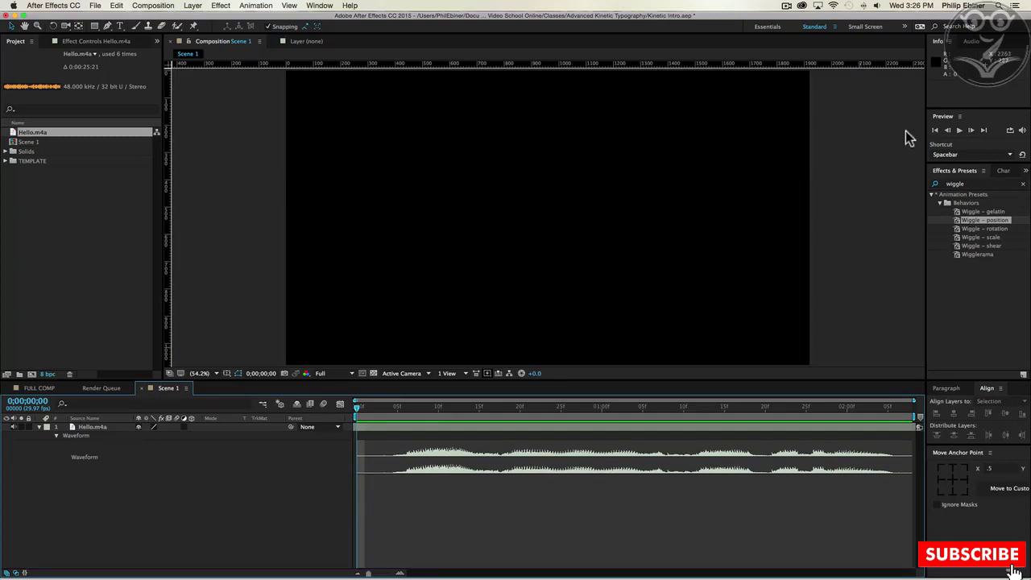
- Add a text layer reading "hello" in the upper part of the frame, using League Spartan Bold, 324 px, all caps
{"action": "left_click", "coordinate": [561, 404]}
{"action": "left_click", "coordinate": [1003, 171]}
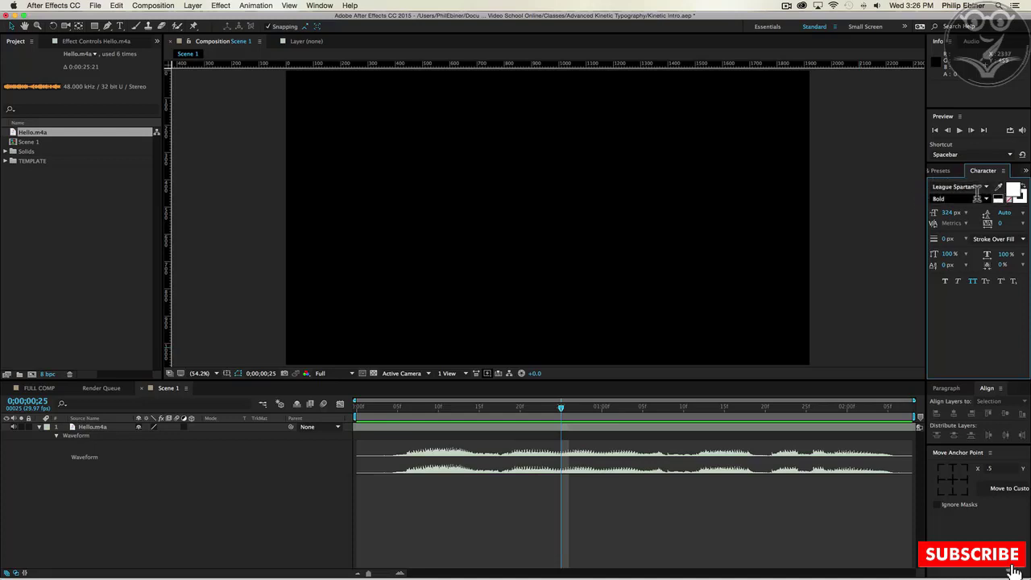
{"action": "left_click", "coordinate": [973, 282]}
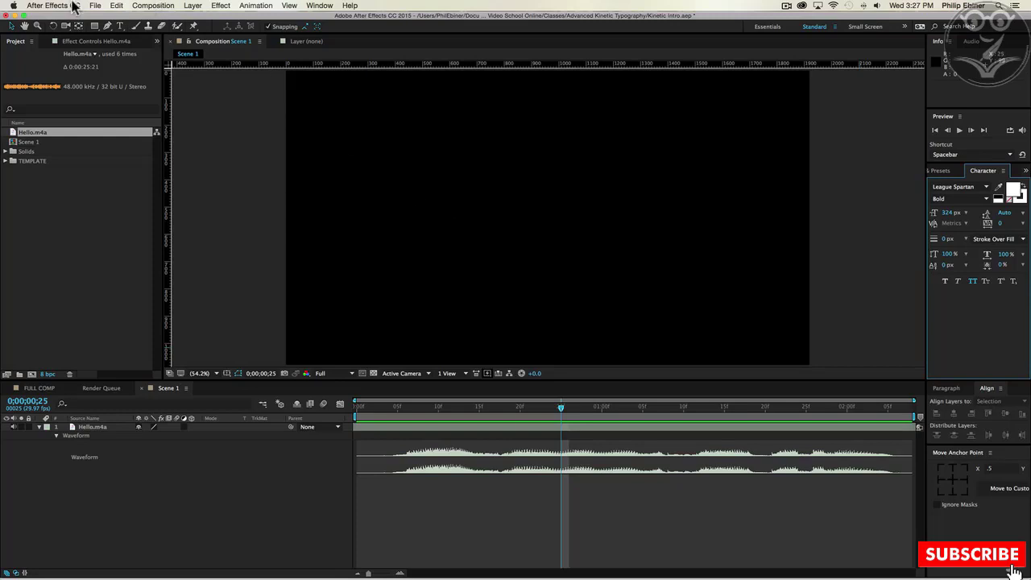
{"action": "left_click", "coordinate": [120, 26]}
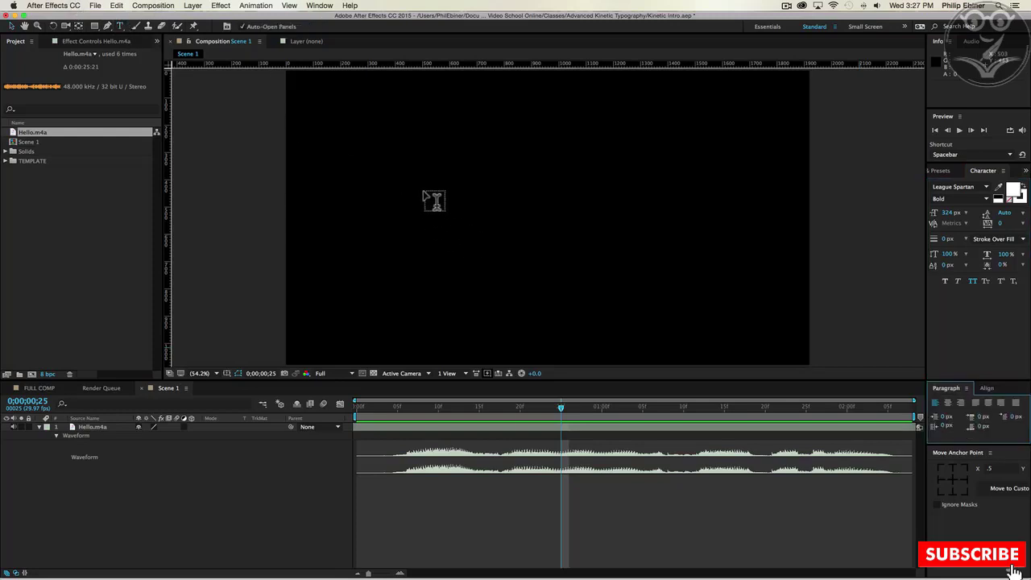
{"action": "left_click", "coordinate": [423, 187]}
{"action": "type", "text": "h"}
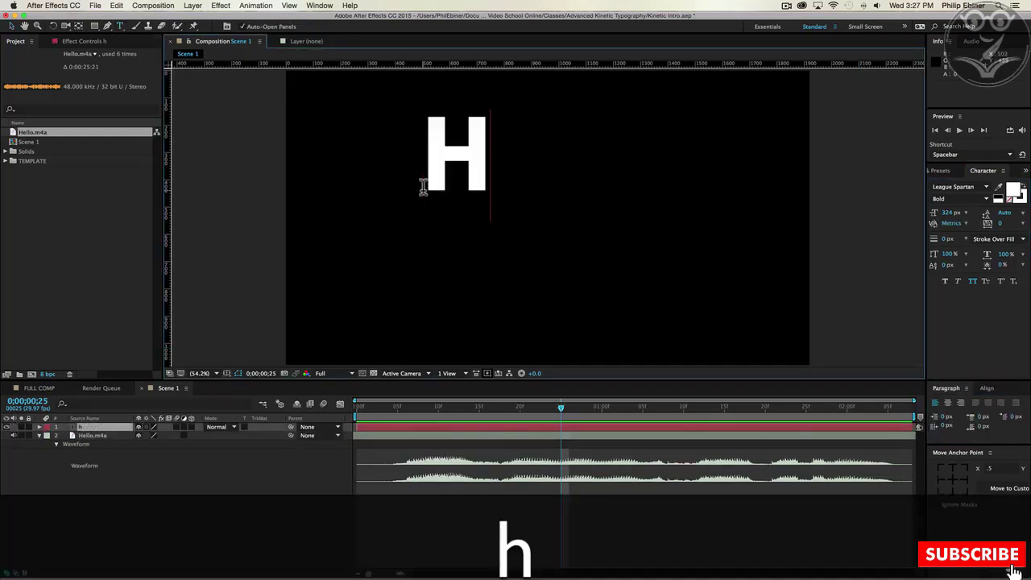
{"action": "type", "text": "elo"}
{"action": "key", "text": "BackSpace"}
{"action": "type", "text": "lo"}
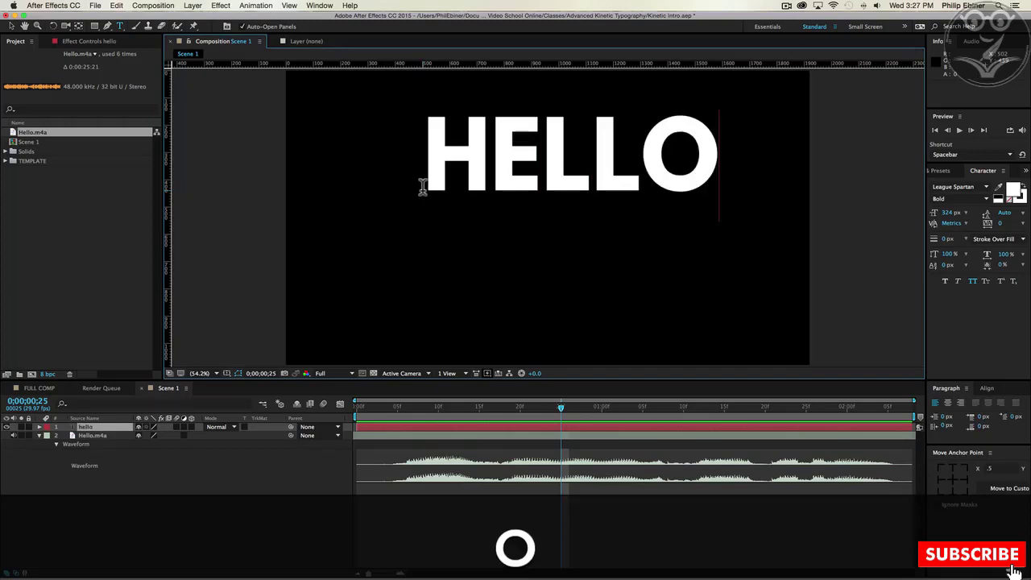
{"action": "left_click", "coordinate": [505, 431]}
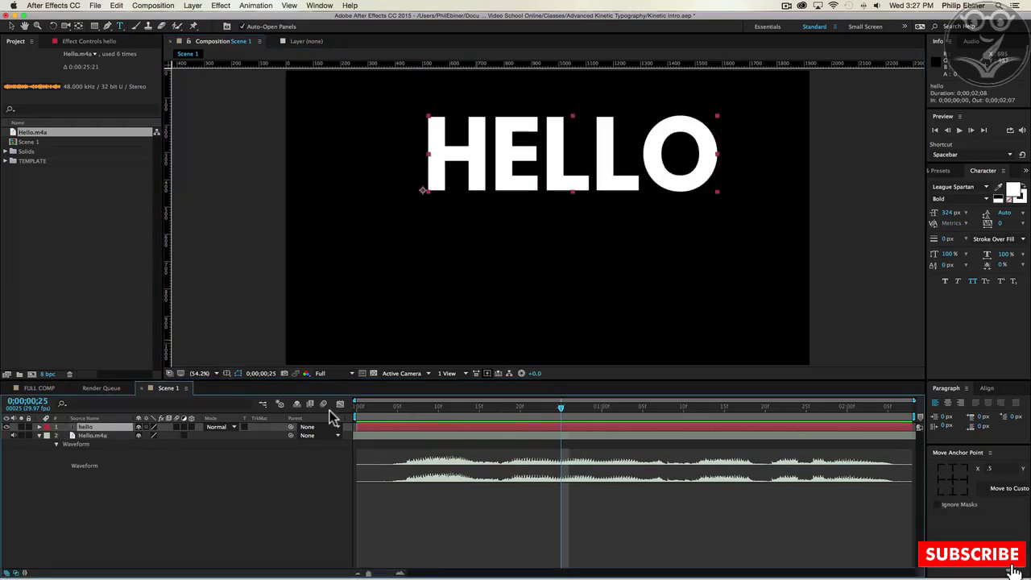
- Duplicate the hello text layer and set the copy's font size to 200 px
{"action": "key", "text": "super"}
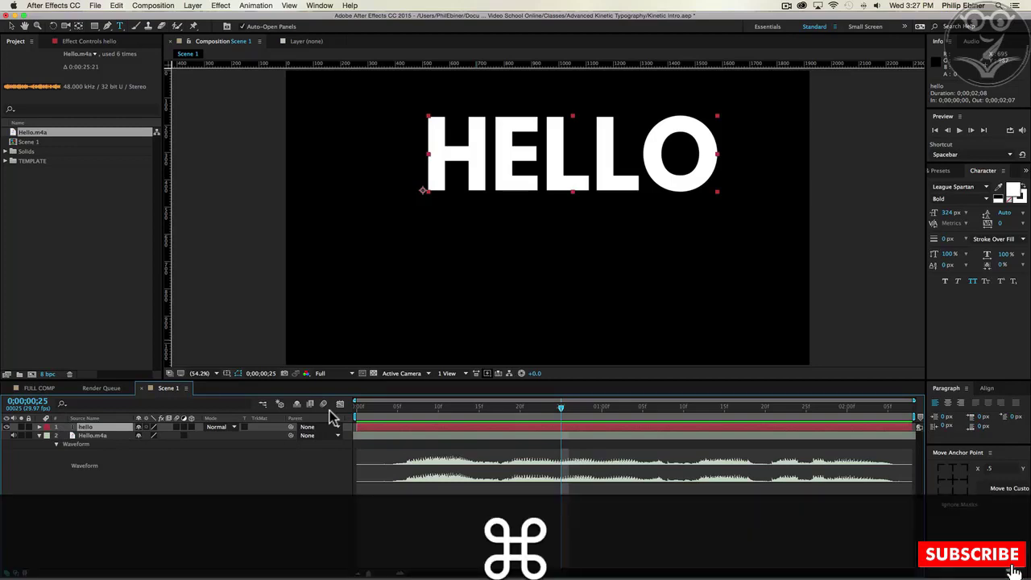
{"action": "key", "text": "super+d"}
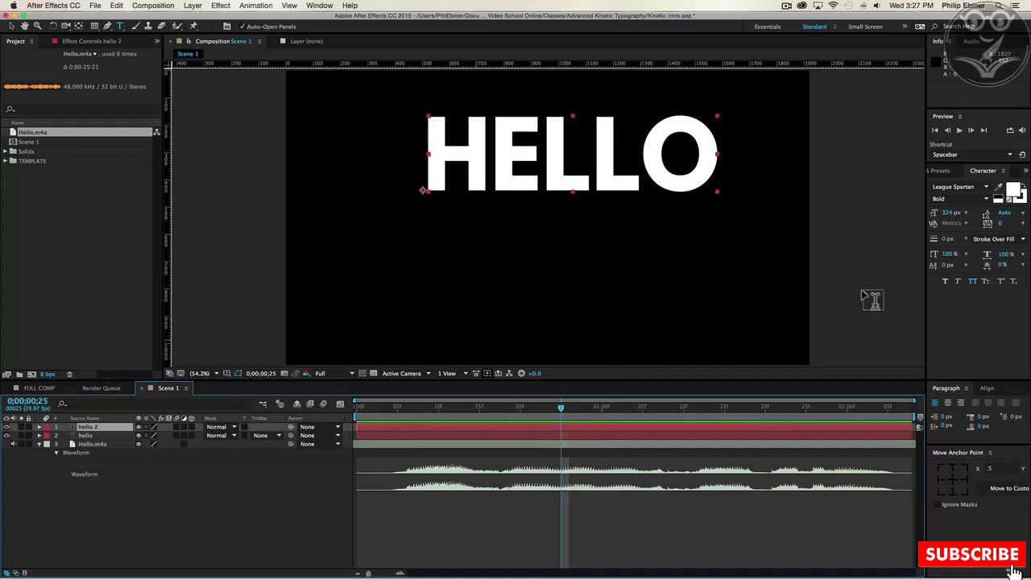
{"action": "left_click", "coordinate": [954, 213]}
{"action": "left_click_drag", "start_coordinate": [953, 212], "coordinate": [878, 213]}
{"action": "left_click", "coordinate": [950, 213]}
{"action": "type", "text": "200"}
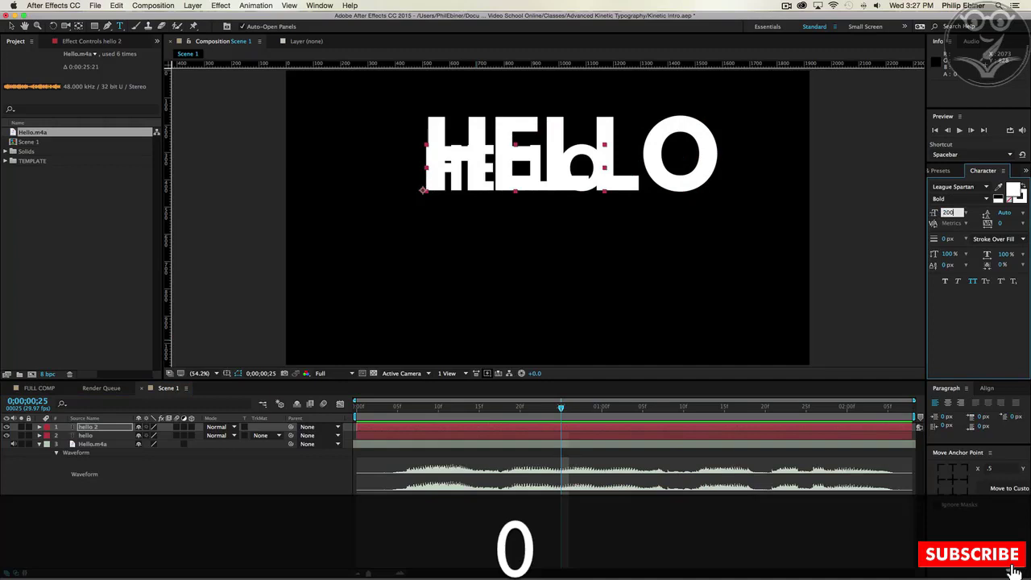
{"action": "key", "text": "Return"}
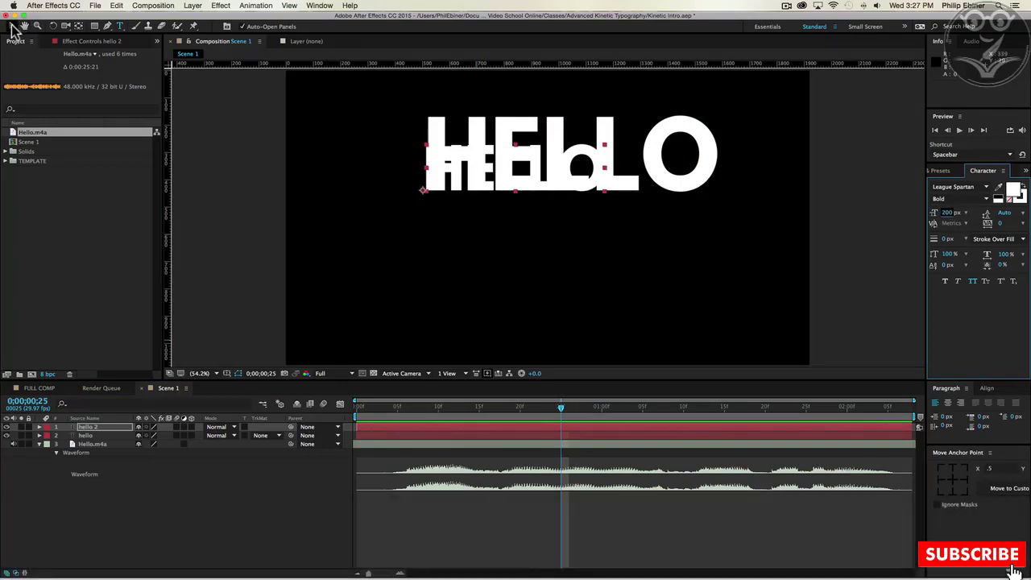
- Move the smaller copy below the large HELLO and change its text to "my"
{"action": "left_click", "coordinate": [12, 26]}
{"action": "left_click_drag", "start_coordinate": [492, 175], "coordinate": [484, 233]}
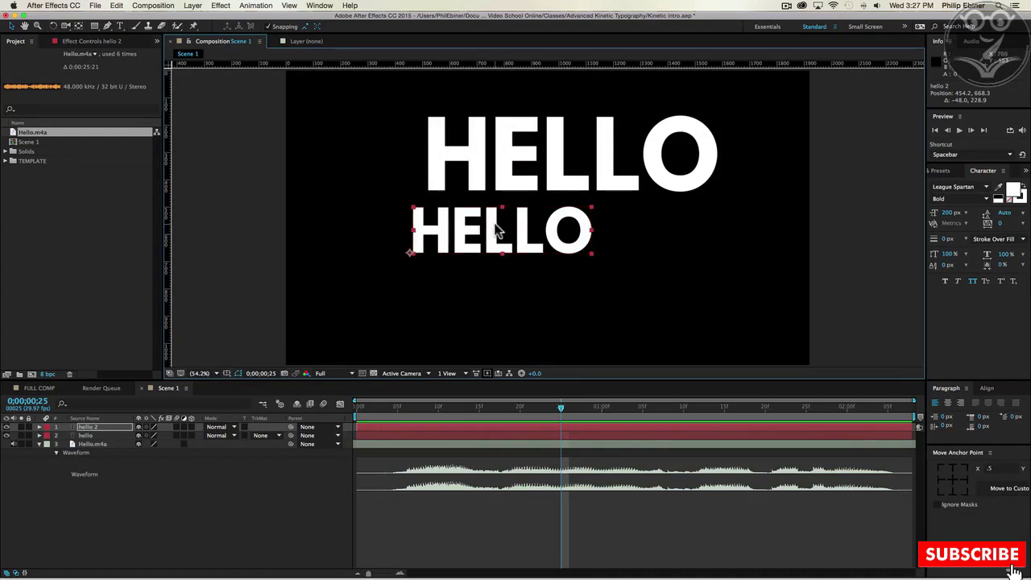
{"action": "double_click", "coordinate": [496, 228]}
{"action": "type", "text": "my"}
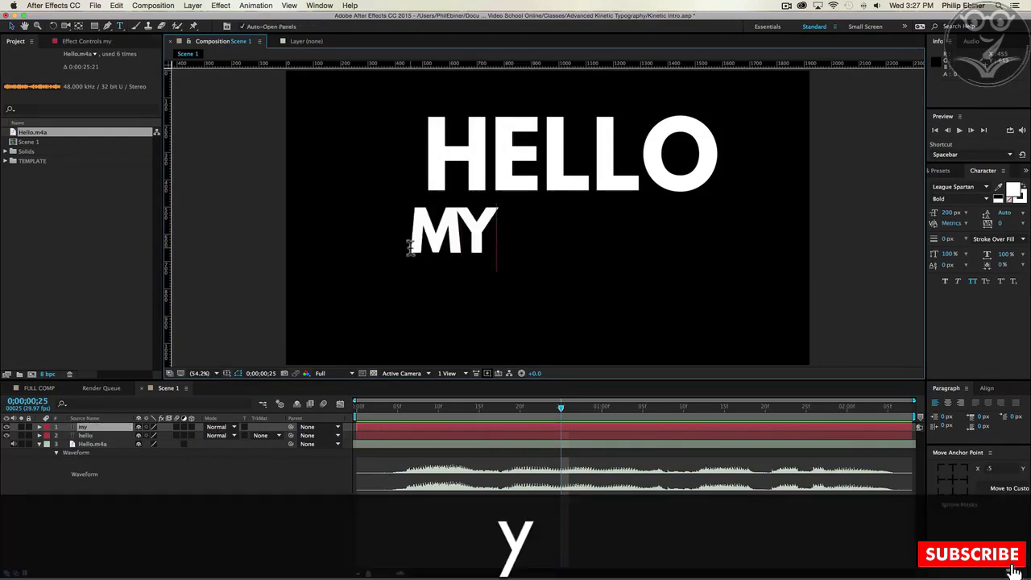
{"action": "left_click", "coordinate": [499, 431]}
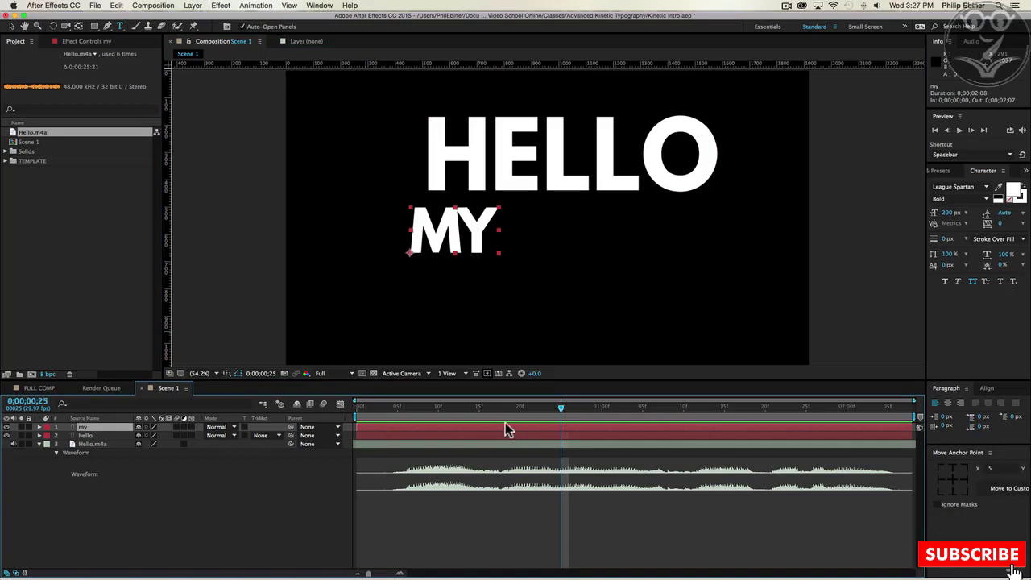
- Duplicate the "my" layer to make two more text layers at the same place, reading "name" and "is"
{"action": "key", "text": "super+d"}
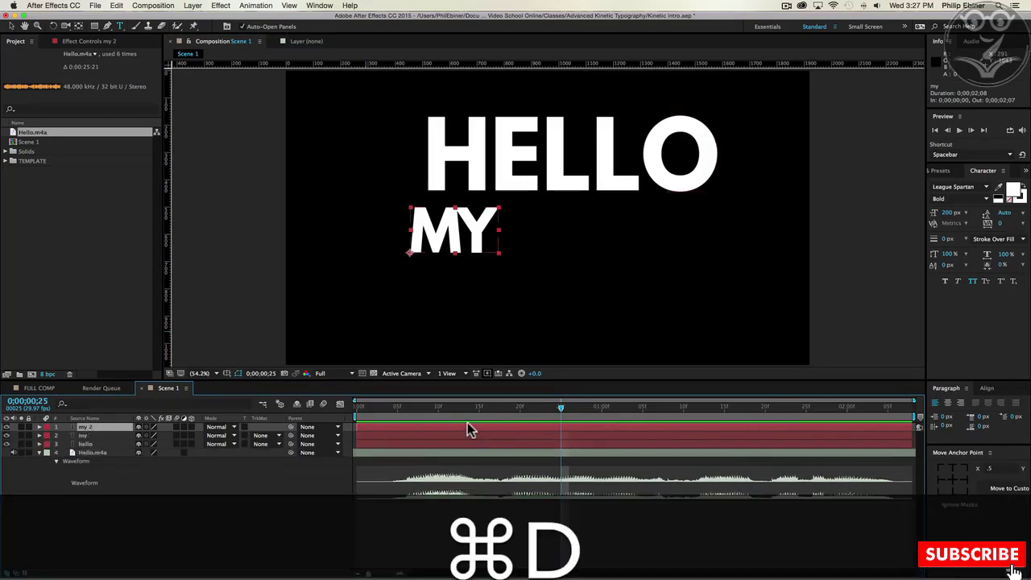
{"action": "double_click", "coordinate": [469, 426]}
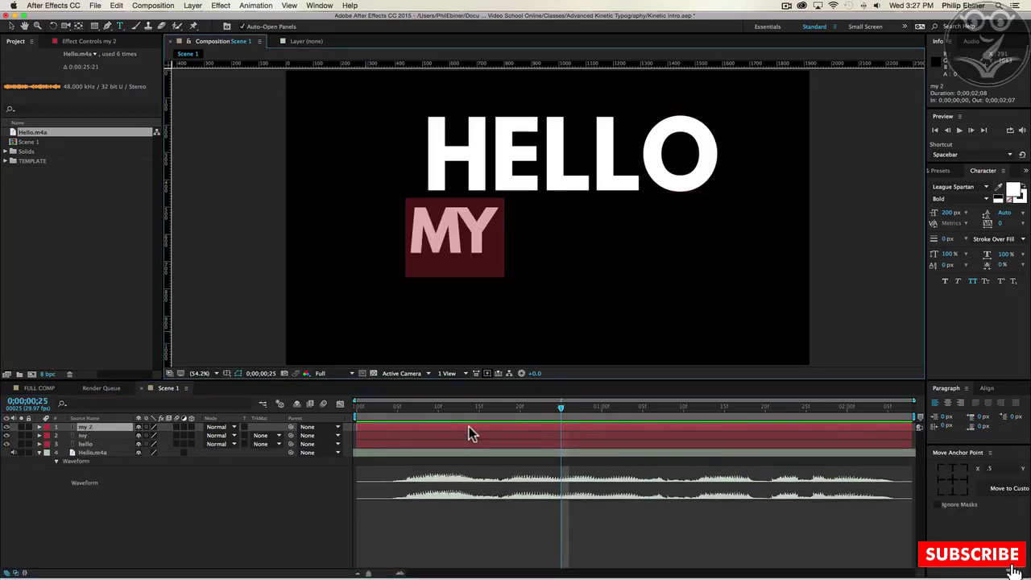
{"action": "type", "text": "name"}
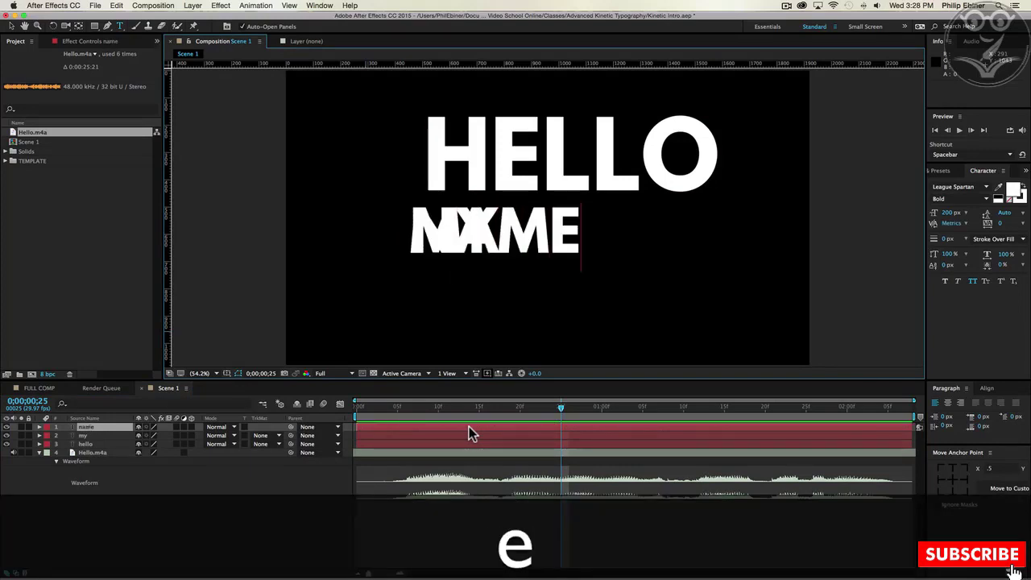
{"action": "key", "text": "Escape"}
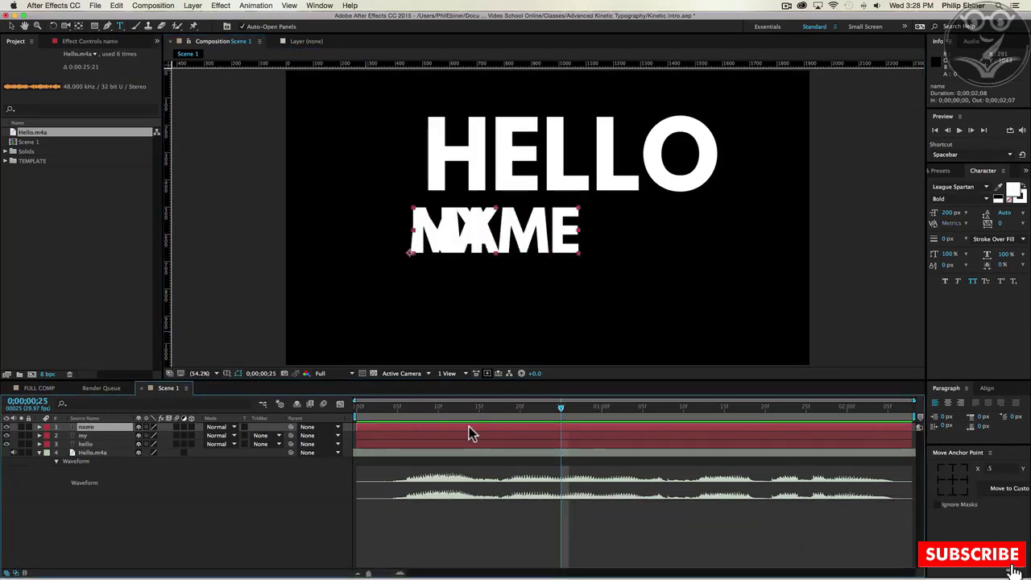
{"action": "key", "text": "super+d"}
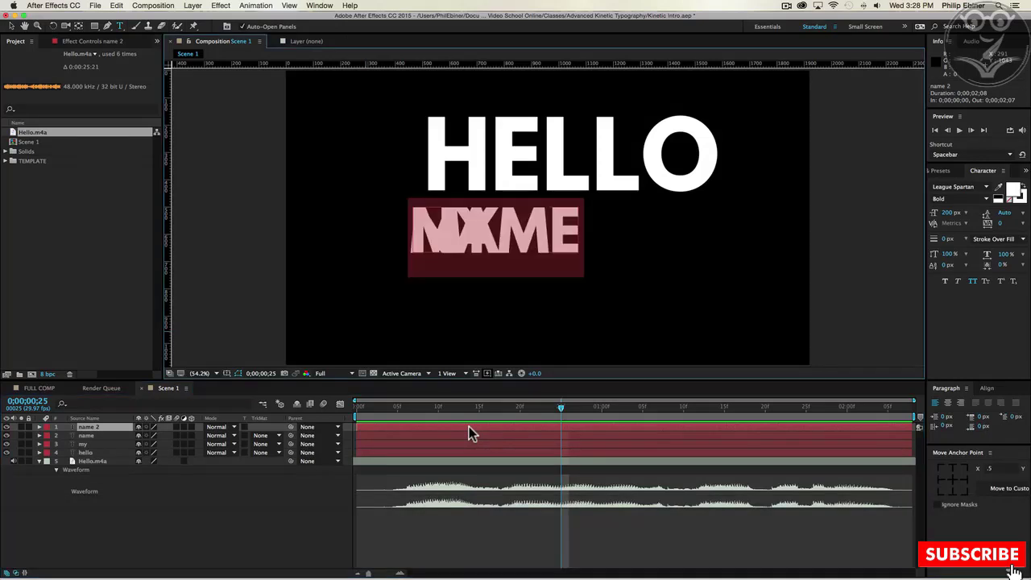
{"action": "type", "text": "s"}
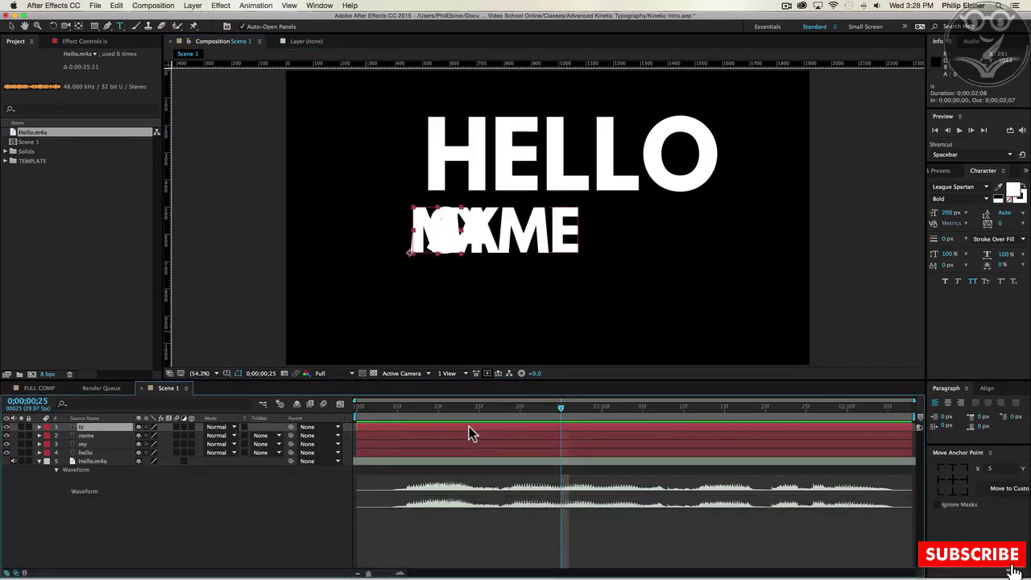
- Duplicate the "is" layer to make two more text layers, one with the speaker's first name and one with the surname
{"action": "key", "text": "super+d"}
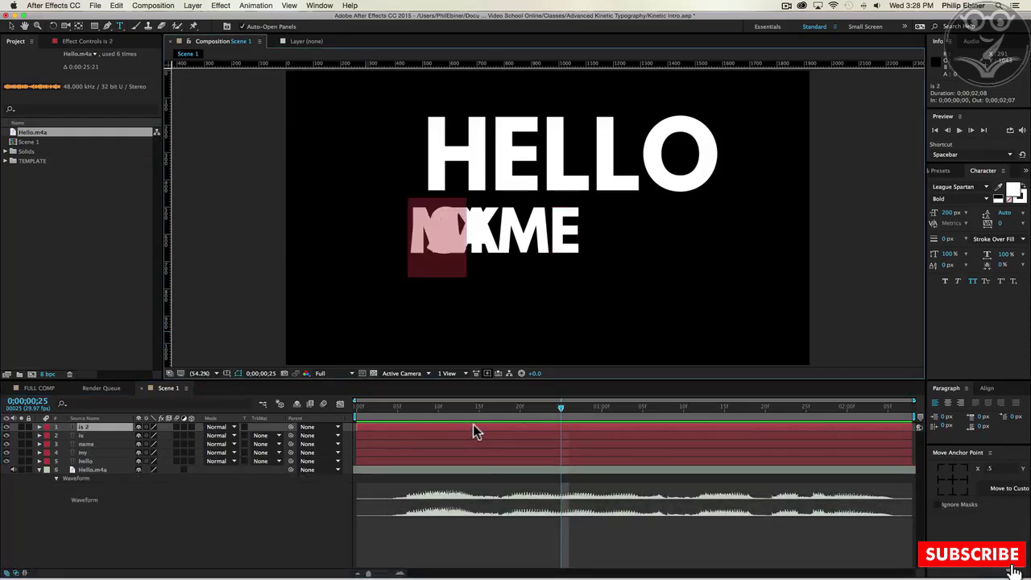
{"action": "type", "text": "phil"}
{"action": "key", "text": "super+d"}
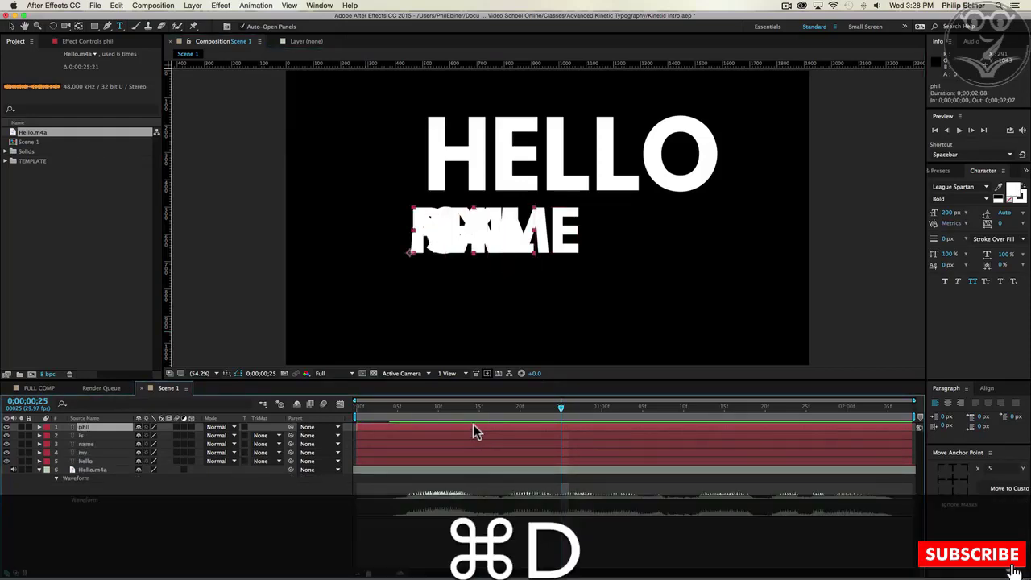
{"action": "type", "text": "e"}
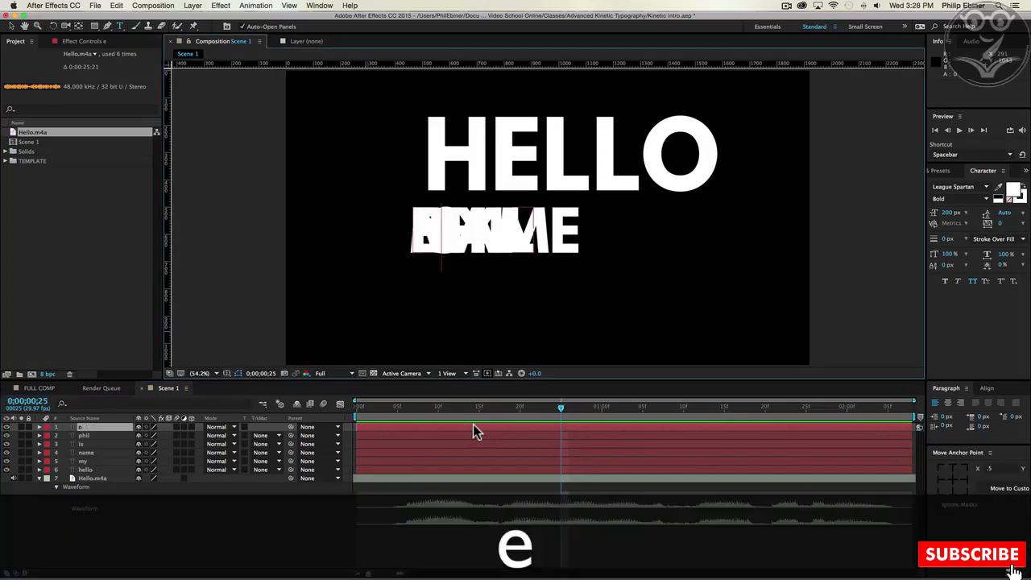
{"action": "type", "text": "biner"}
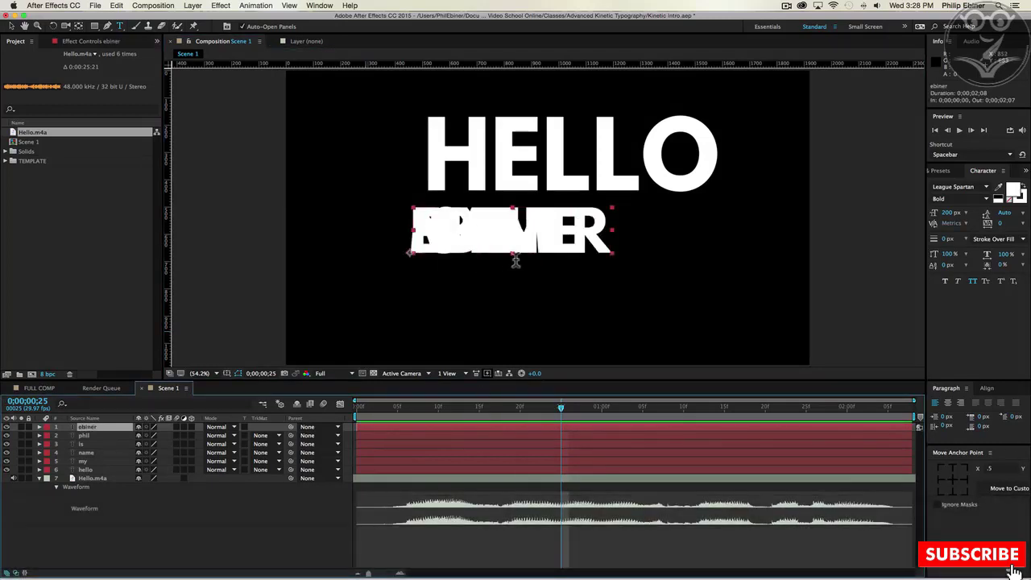
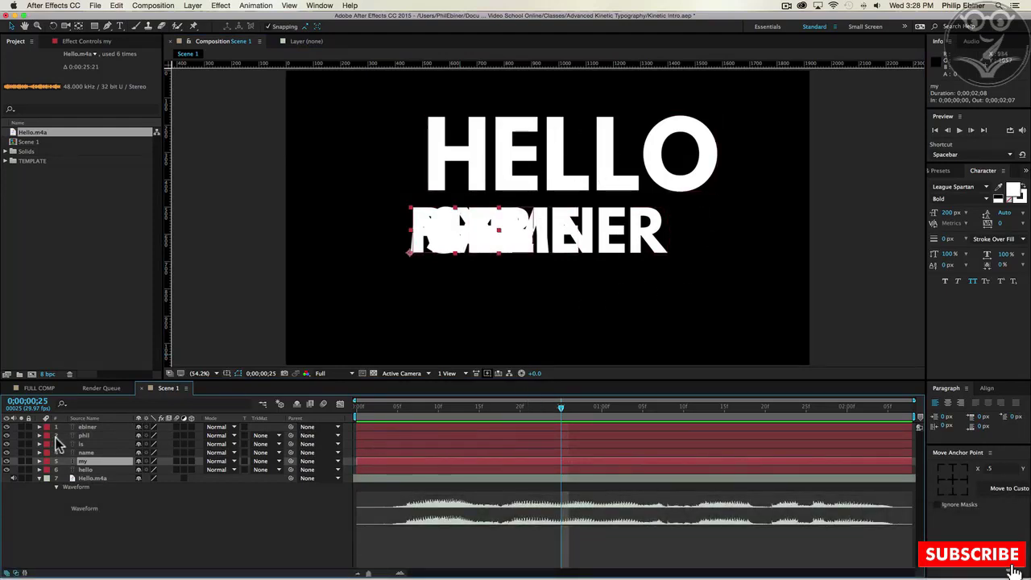
- Shift the five smaller text layers together in time so they start at 0;00;00;18
{"action": "left_click", "coordinate": [100, 426], "text": "shift"}
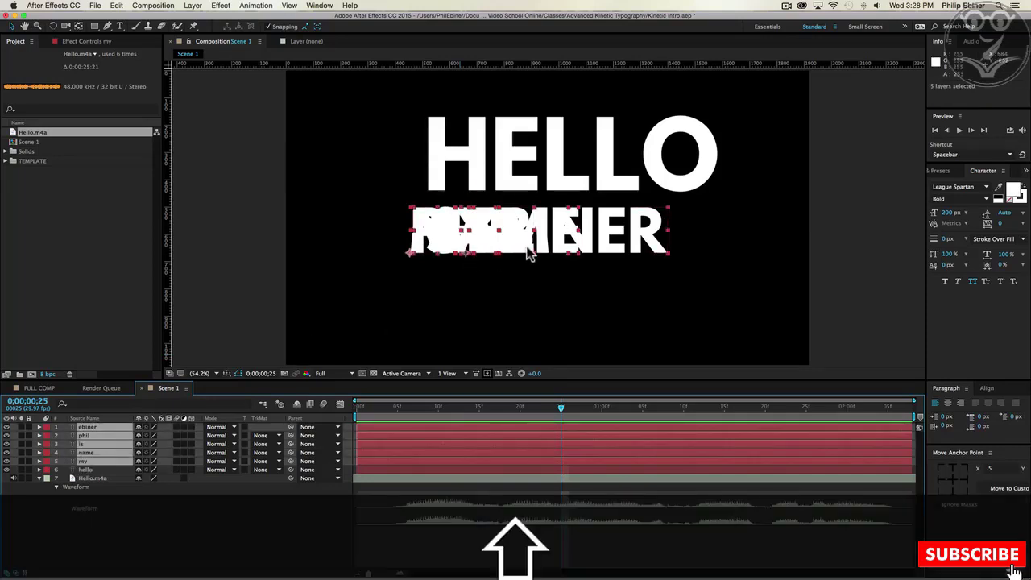
{"action": "left_click_drag", "start_coordinate": [395, 436], "coordinate": [545, 435]}
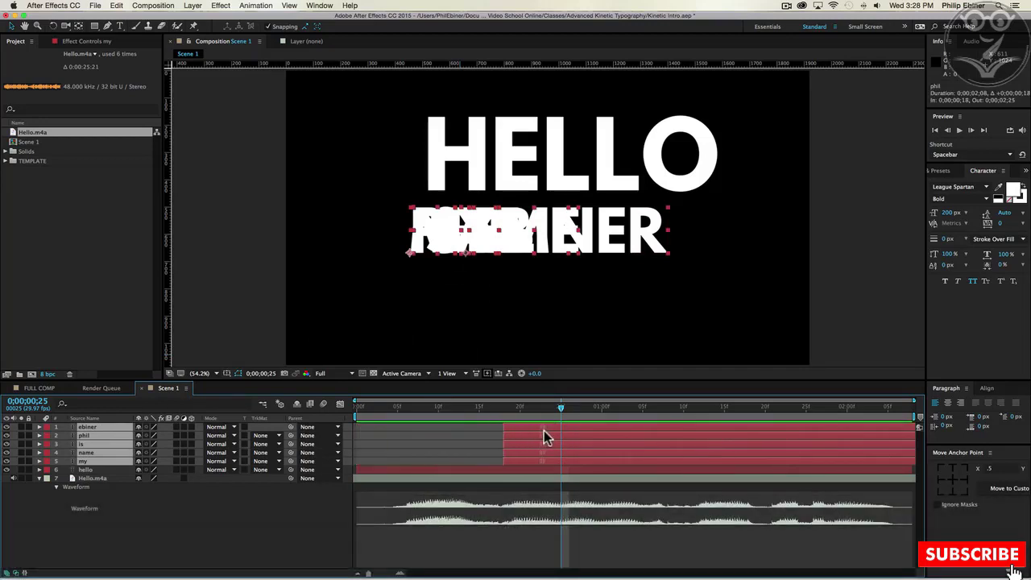
- At 0;00;00;11, move the HELLO text toward the middle and center-align it horizontally and vertically to the composition
{"action": "left_click", "coordinate": [418, 407]}
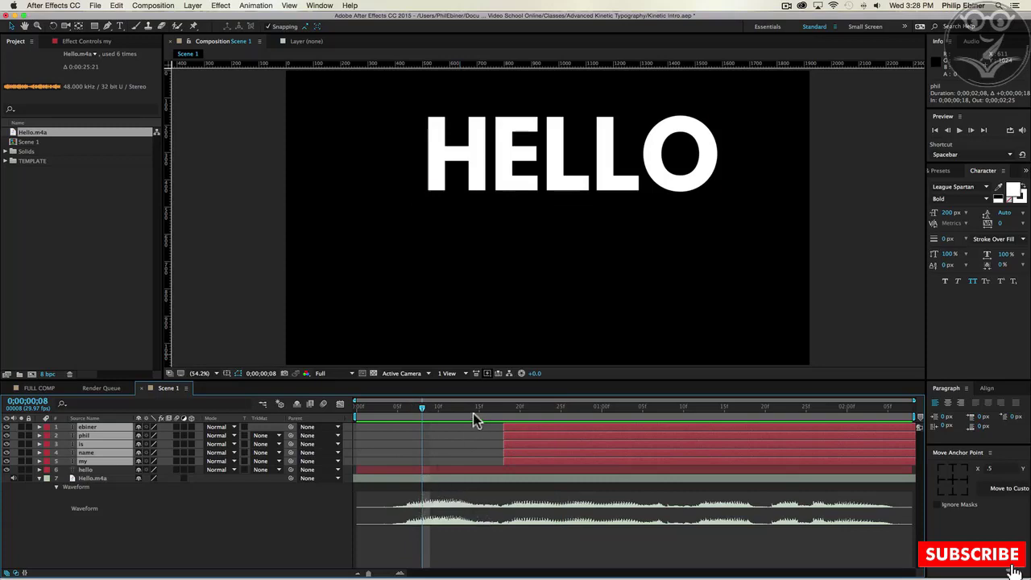
{"action": "left_click_drag", "start_coordinate": [423, 406], "coordinate": [446, 407]}
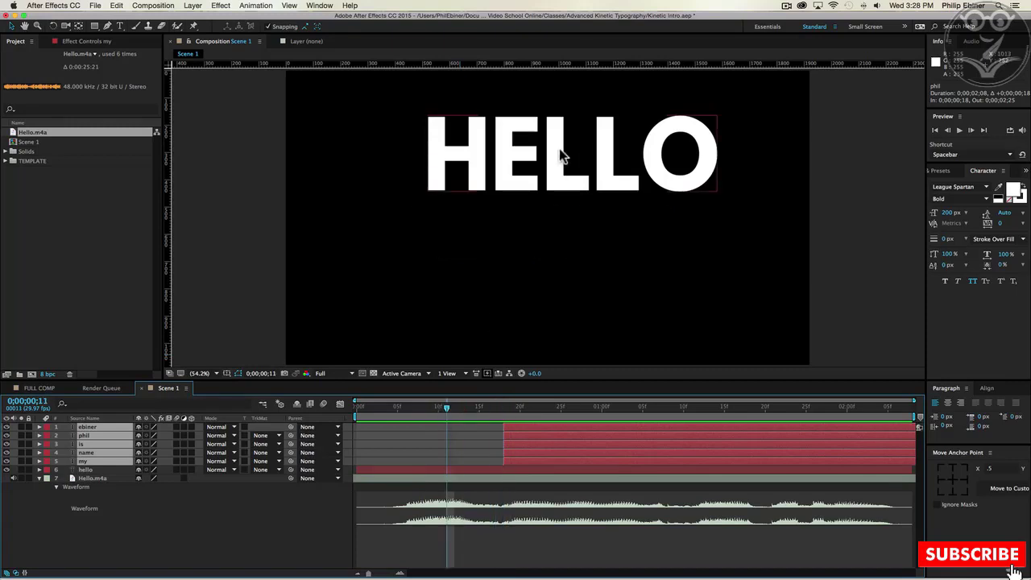
{"action": "left_click_drag", "start_coordinate": [537, 173], "coordinate": [533, 204]}
{"action": "key", "text": "super+alt+shift+period"}
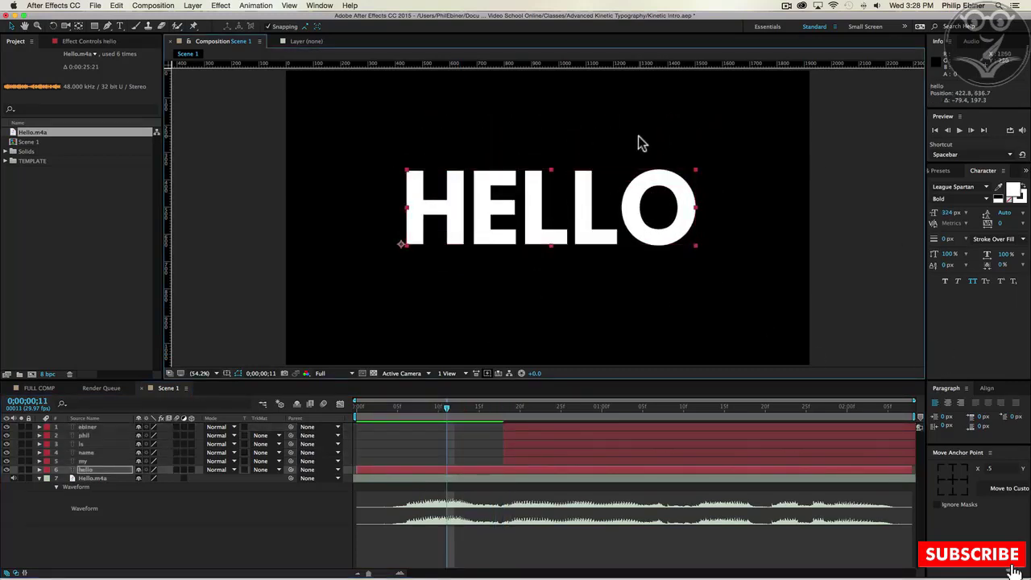
{"action": "left_click", "coordinate": [988, 388]}
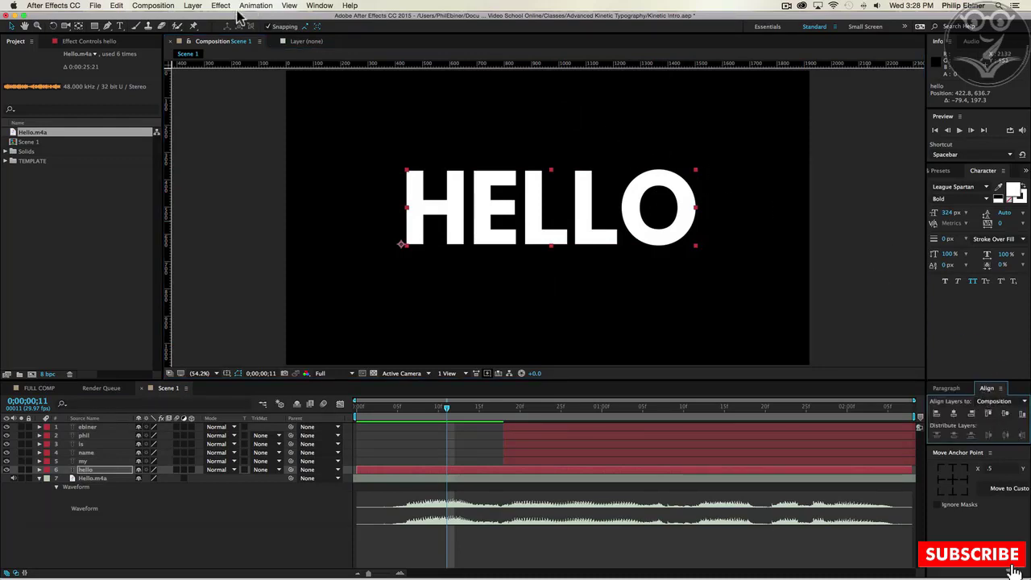
{"action": "left_click", "coordinate": [316, 6]}
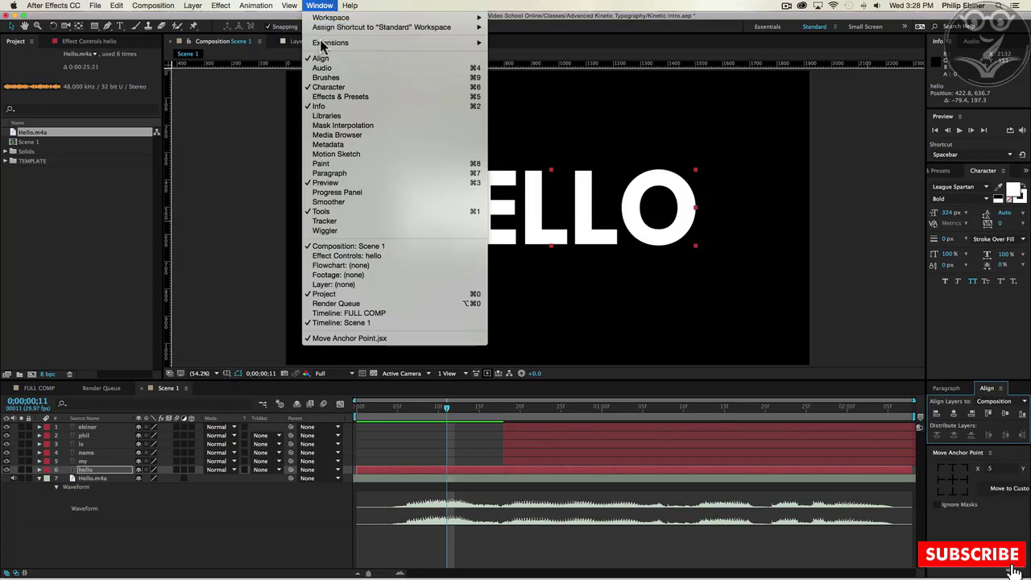
{"action": "left_click", "coordinate": [997, 372]}
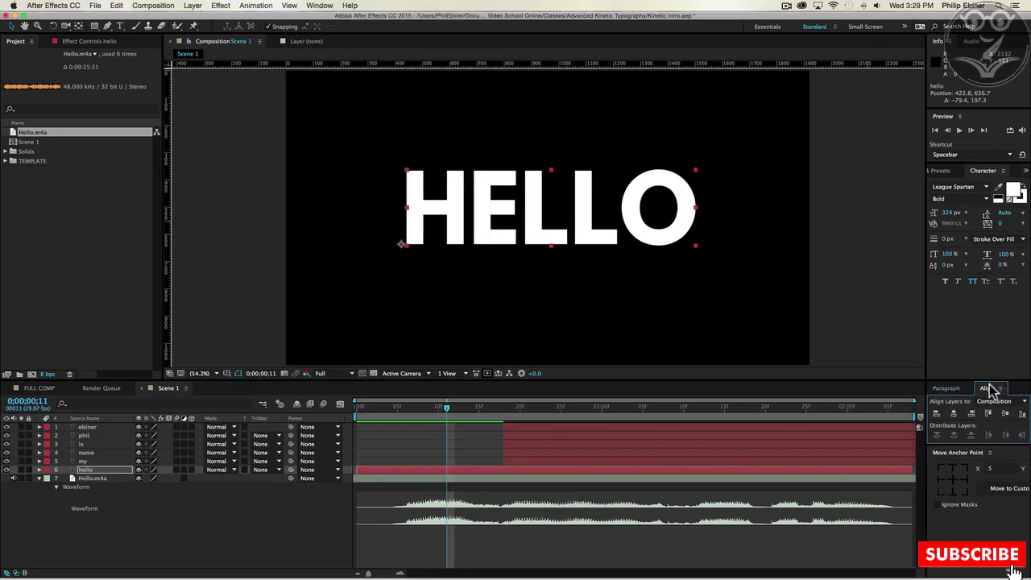
{"action": "left_click", "coordinate": [954, 414]}
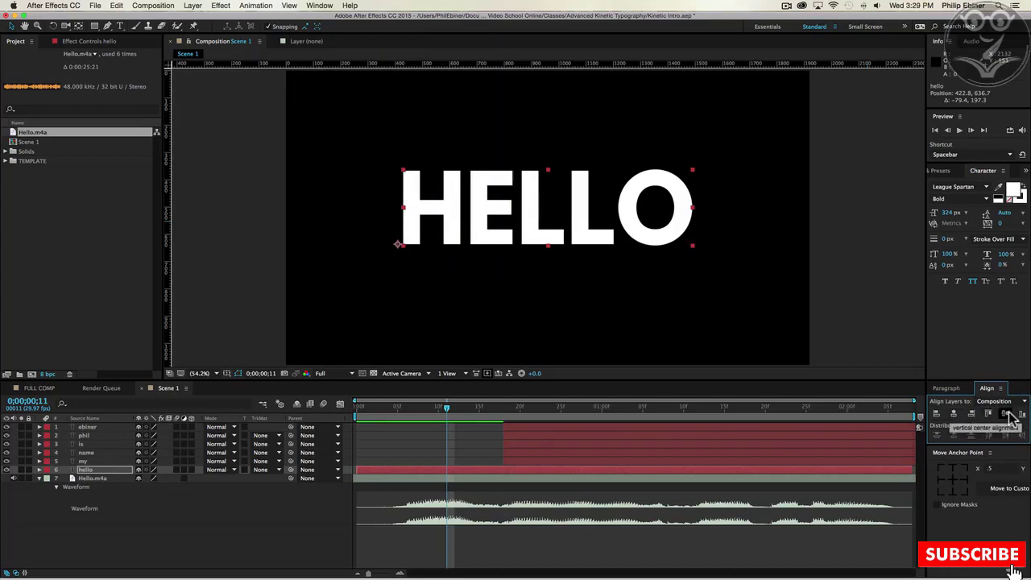
{"action": "left_click", "coordinate": [1007, 414]}
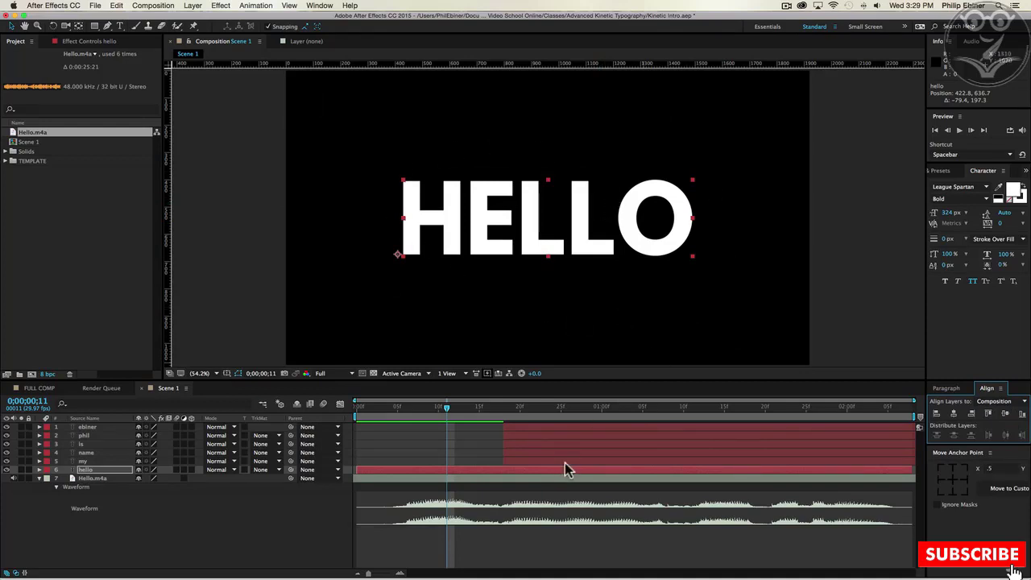
- Trim the end of the "hello" layer to 0;00;00;18
{"action": "left_click_drag", "start_coordinate": [493, 413], "coordinate": [505, 411]}
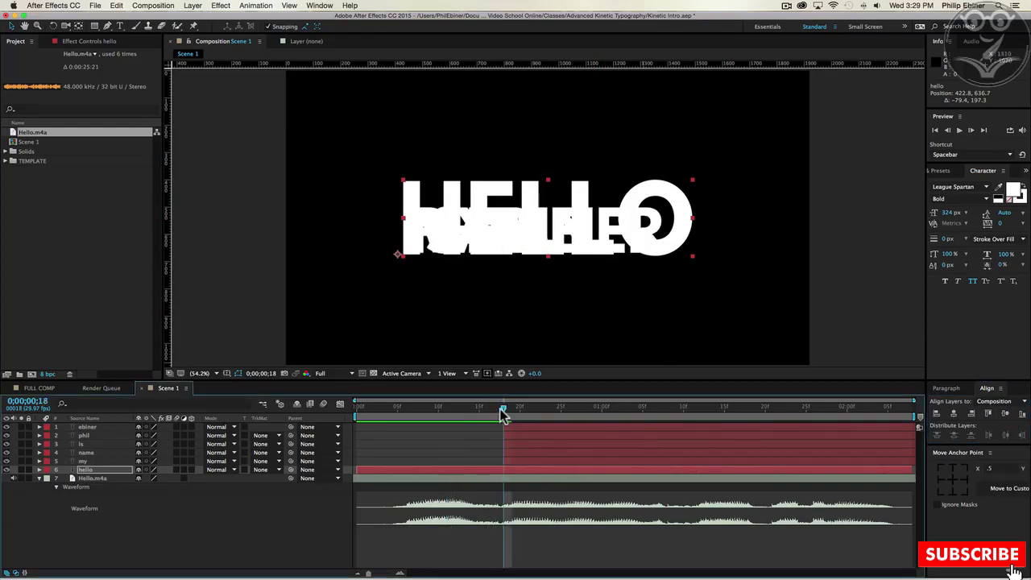
{"action": "left_click", "coordinate": [536, 469]}
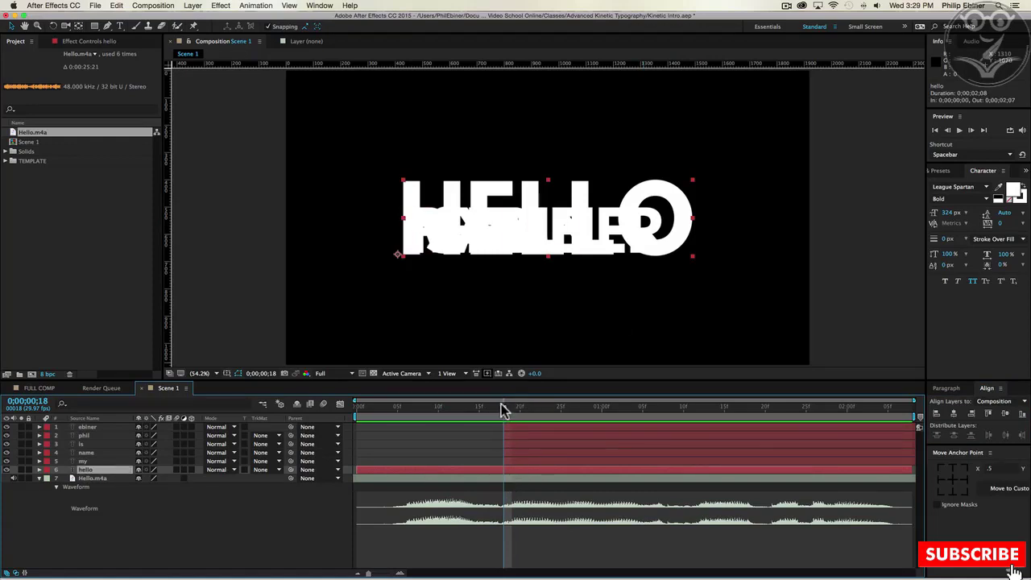
{"action": "left_click_drag", "start_coordinate": [502, 411], "coordinate": [505, 411]}
{"action": "key", "text": "super+z"}
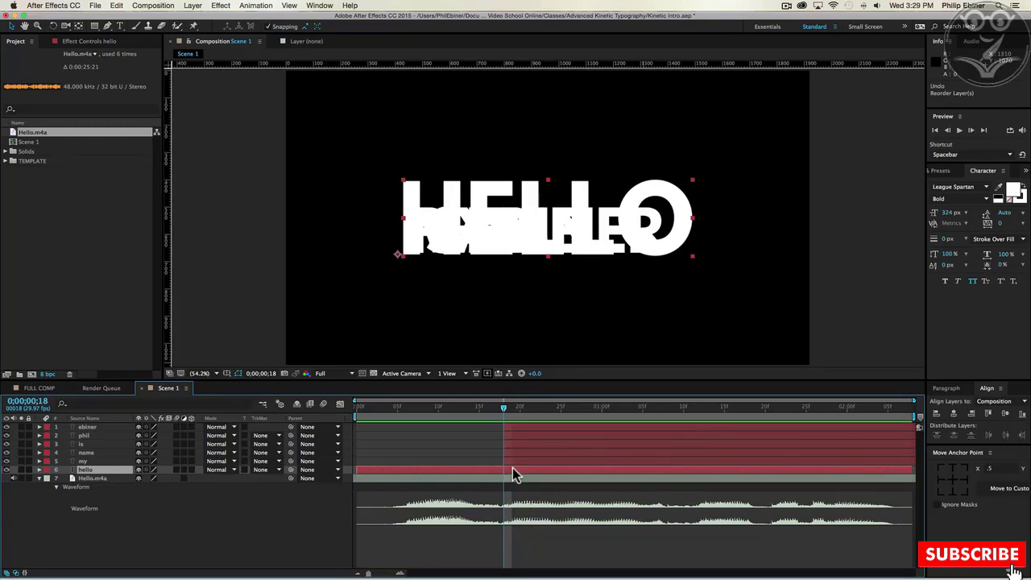
{"action": "key", "text": "alt"}
{"action": "key", "text": "alt+bracketright"}
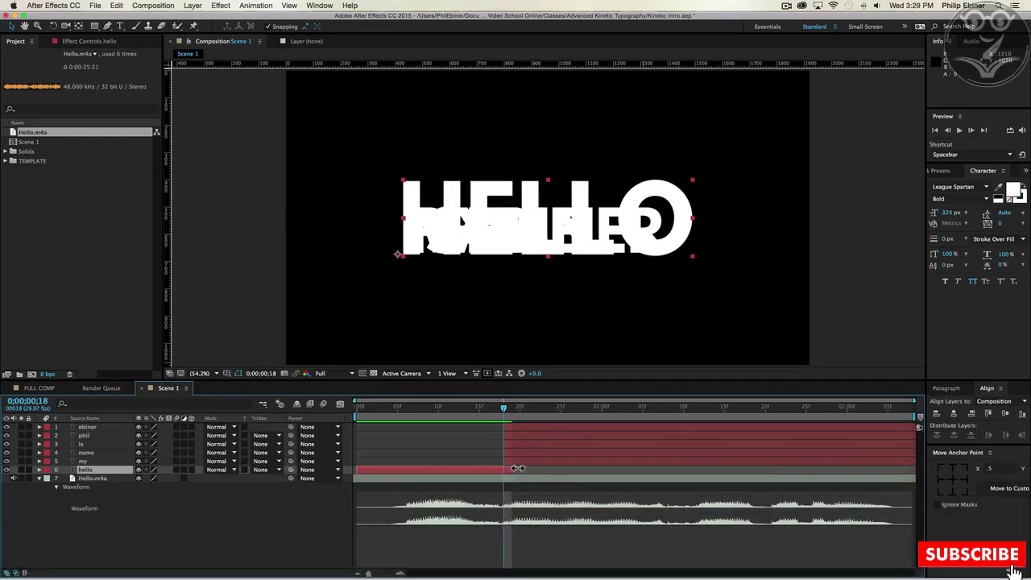
- Shift the five smaller text layers together one frame later to start at 0;00;00;19, and scrub through the transition from HELLO
{"action": "left_click", "coordinate": [521, 461]}
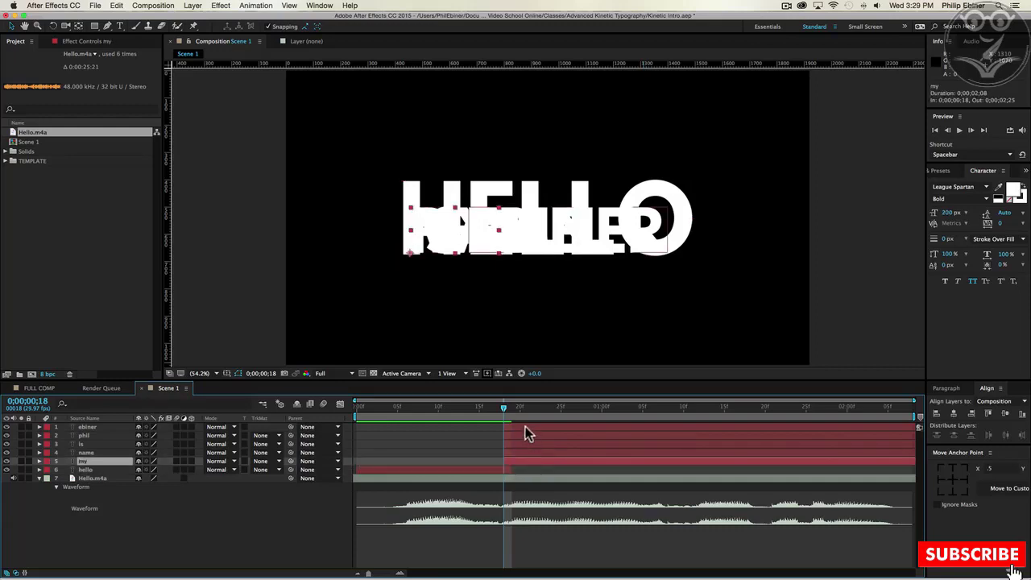
{"action": "left_click", "coordinate": [523, 428], "text": "shift"}
{"action": "left_click_drag", "start_coordinate": [523, 428], "coordinate": [532, 432]}
{"action": "mouse_move", "coordinate": [469, 414]}
{"action": "left_mouse_down"}
{"action": "mouse_move", "coordinate": [375, 416]}
{"action": "mouse_move", "coordinate": [543, 417]}
{"action": "mouse_move", "coordinate": [467, 419]}
{"action": "left_mouse_up"}
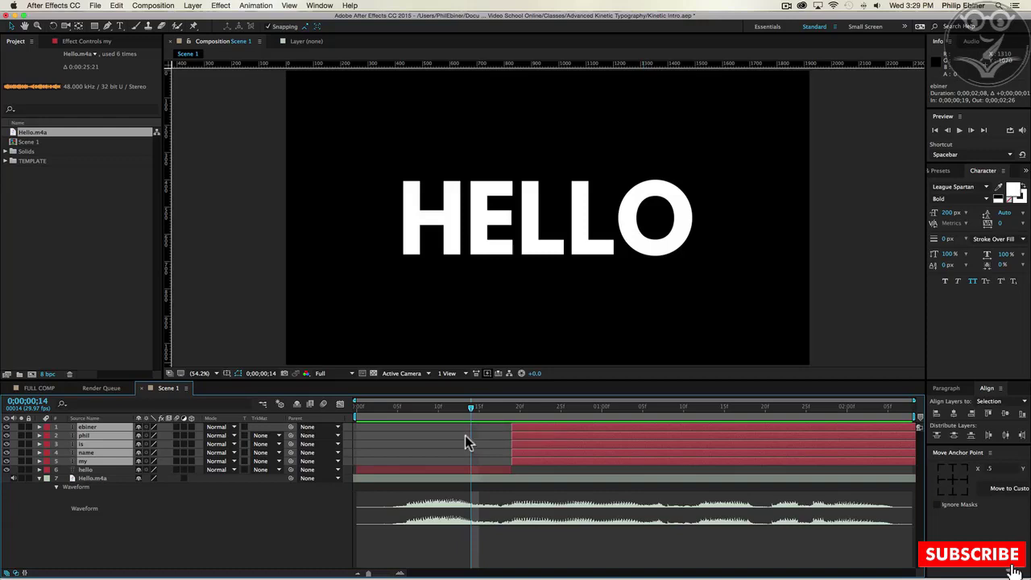
{"action": "left_click", "coordinate": [443, 448]}
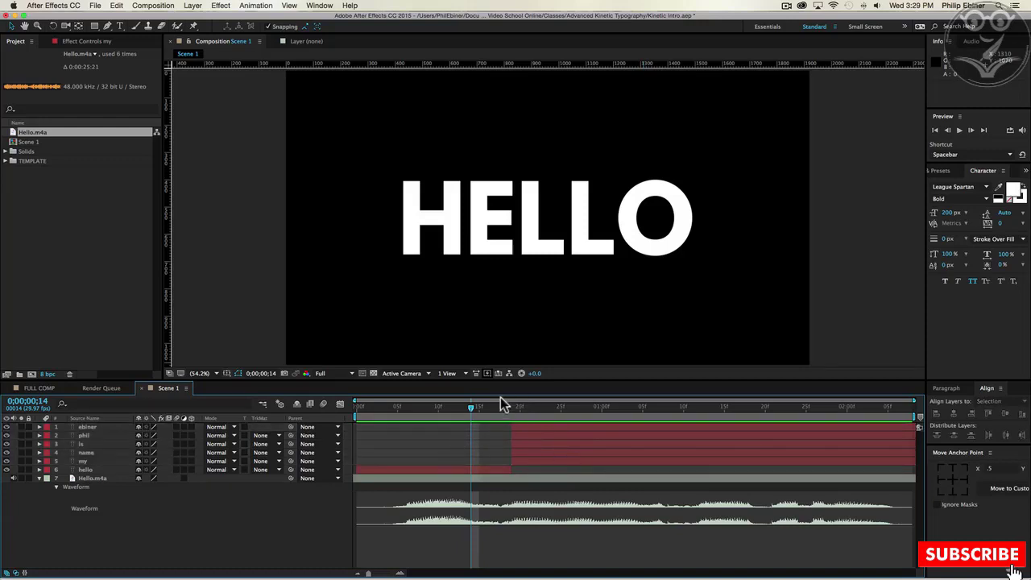
{"action": "mouse_move", "coordinate": [470, 409]}
{"action": "left_mouse_down"}
{"action": "mouse_move", "coordinate": [520, 408]}
{"action": "mouse_move", "coordinate": [488, 408]}
{"action": "left_mouse_up"}
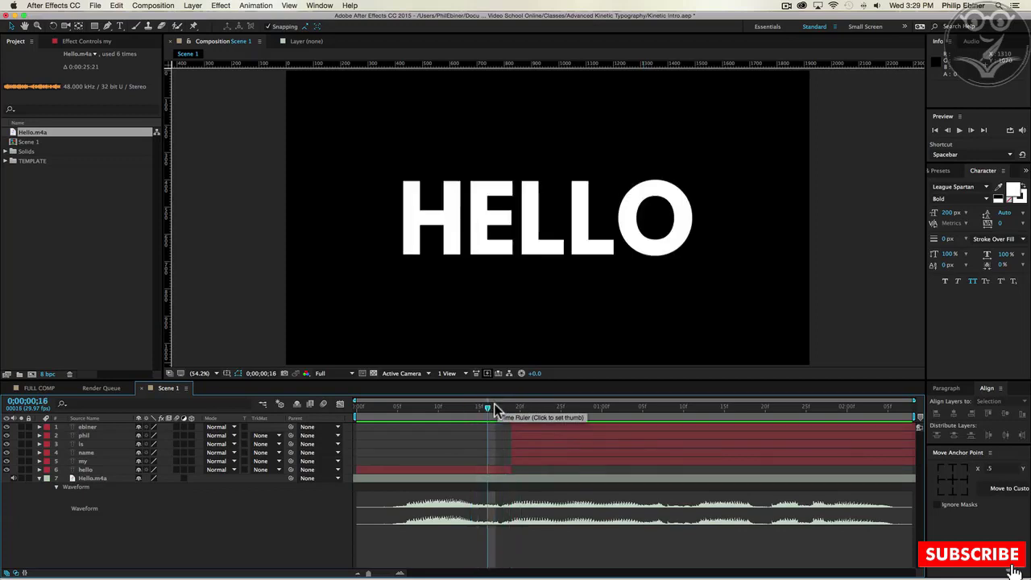
{"action": "mouse_move", "coordinate": [505, 409]}
{"action": "left_mouse_down"}
{"action": "mouse_move", "coordinate": [821, 415]}
{"action": "mouse_move", "coordinate": [508, 425]}
{"action": "left_mouse_up"}
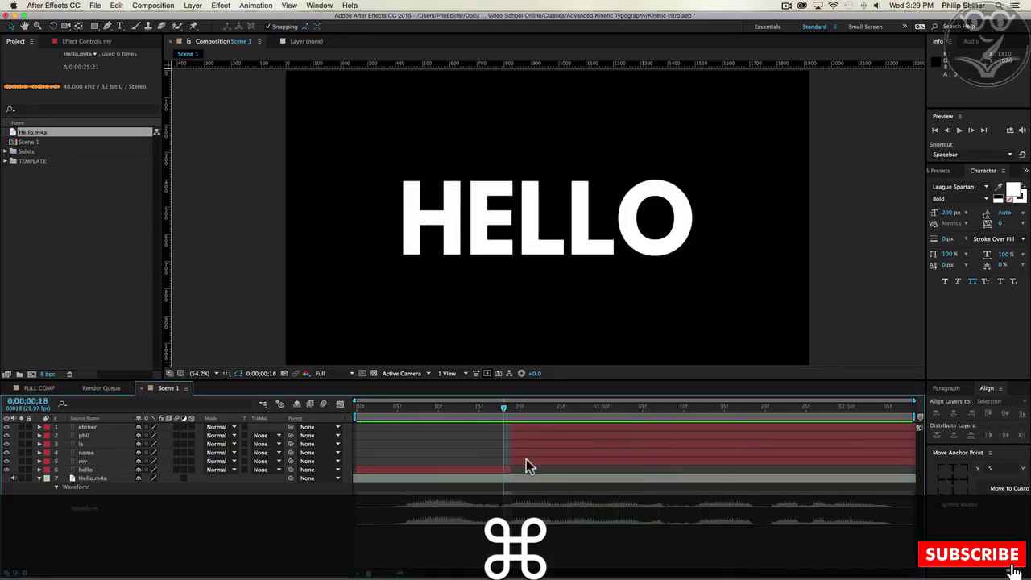
- Move the "name" layer to start at 0;00;00;26 and the "is" layer at 0;00;01;02, and preview the timing
{"action": "left_click", "coordinate": [524, 460]}
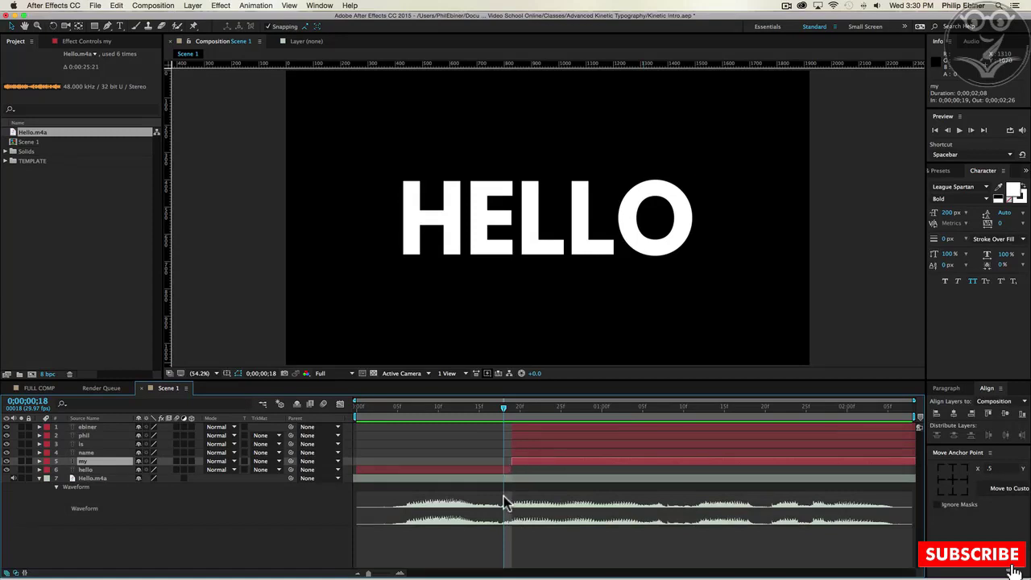
{"action": "left_click_drag", "start_coordinate": [520, 453], "coordinate": [570, 457]}
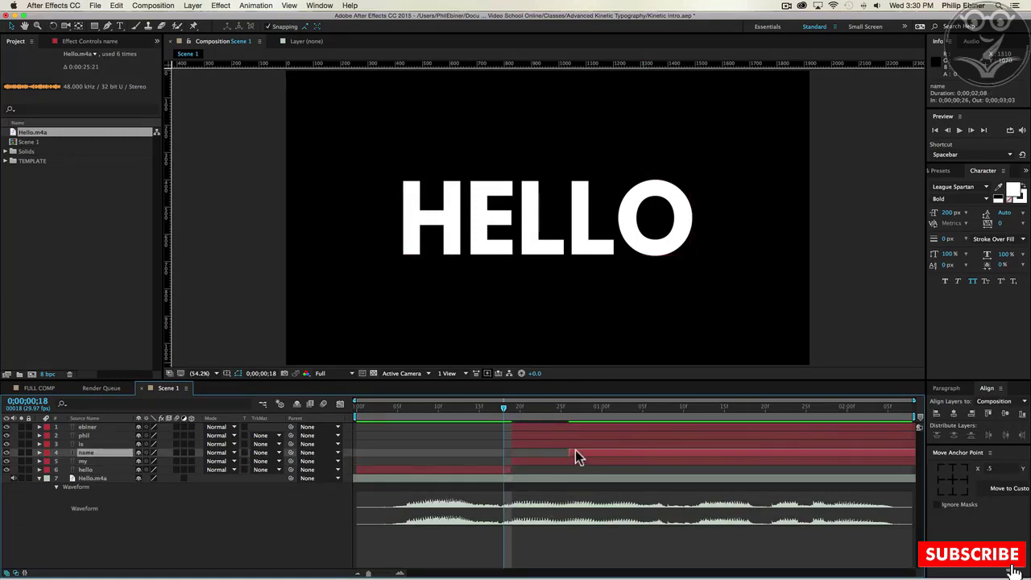
{"action": "left_click_drag", "start_coordinate": [538, 444], "coordinate": [645, 443]}
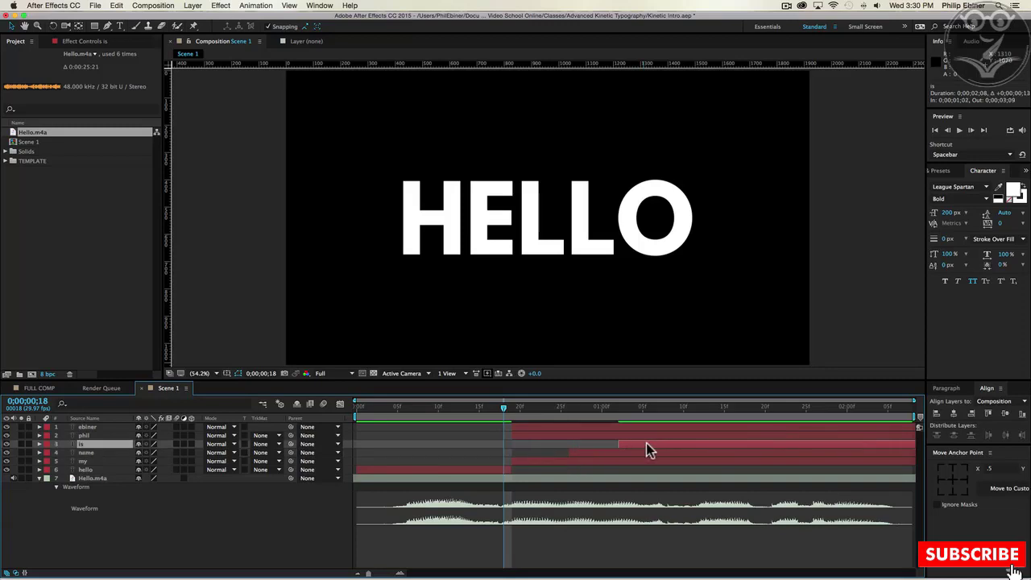
{"action": "key", "text": "0"}
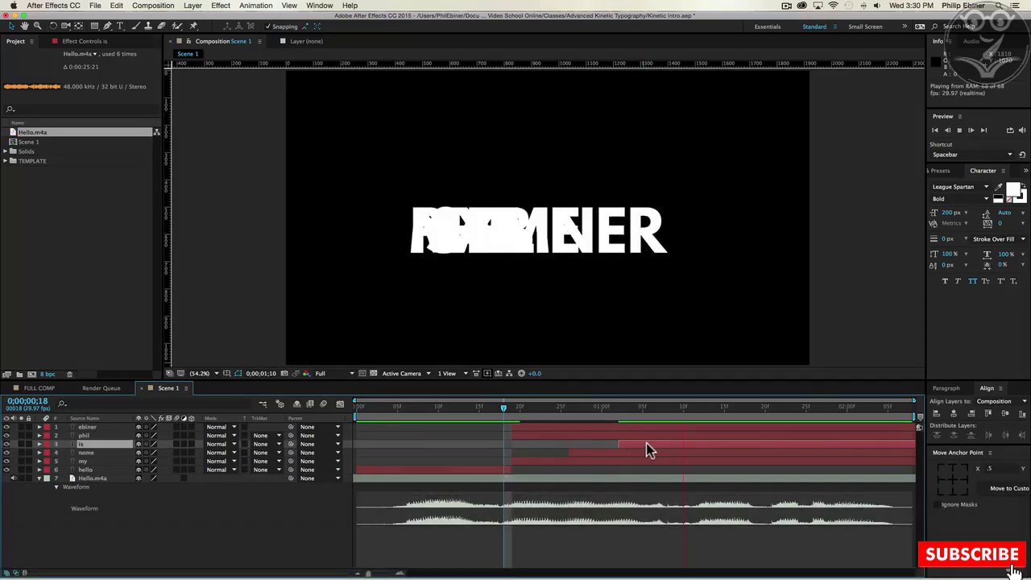
{"action": "key", "text": "space"}
- Move the first-name layer to start at about 0;00;01;12 and the surname layer at about 0;00;01;21, matching the audio waveform
{"action": "left_click", "coordinate": [701, 409]}
{"action": "left_click_drag", "start_coordinate": [538, 434], "coordinate": [724, 437]}
{"action": "left_click_drag", "start_coordinate": [537, 427], "coordinate": [798, 427]}
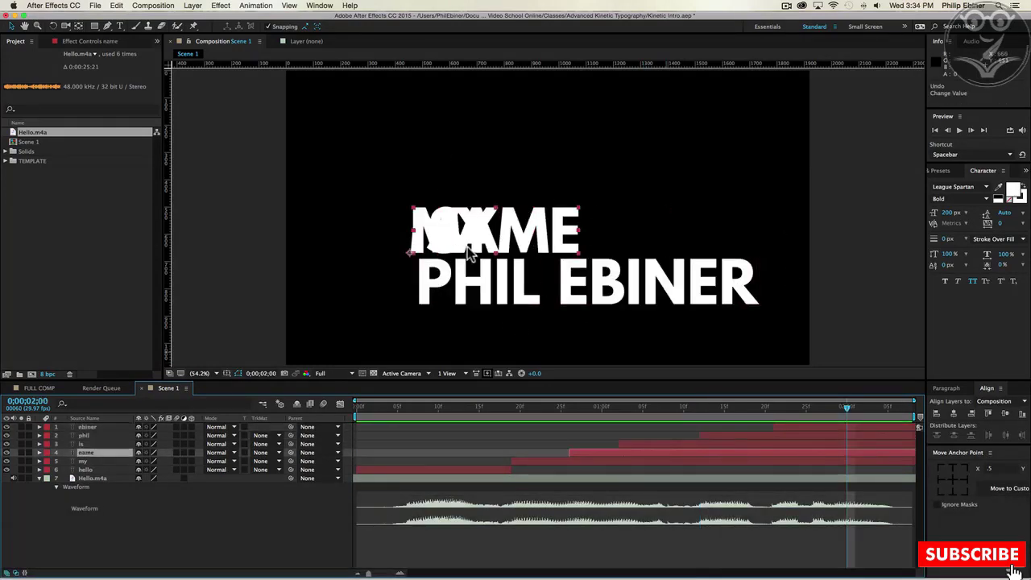
- Show the Proportional Grid over the composition view
{"action": "key", "text": "comma"}
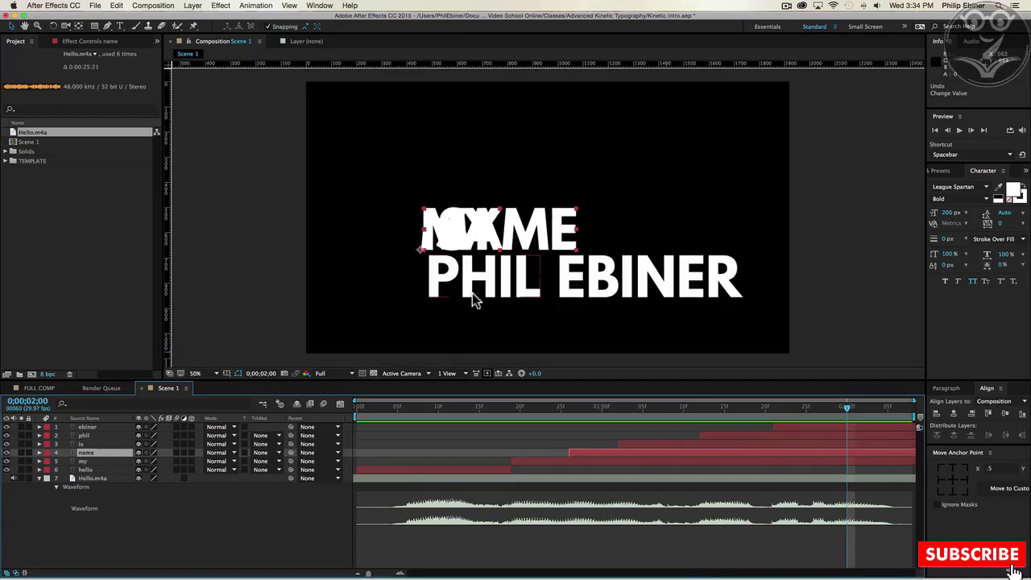
{"action": "left_click", "coordinate": [226, 373]}
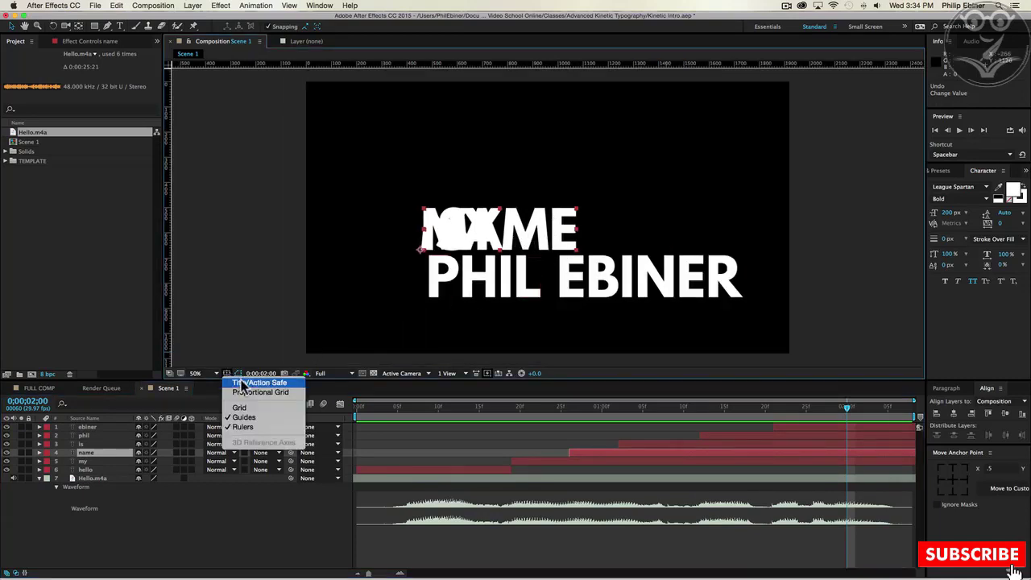
{"action": "left_click", "coordinate": [226, 373]}
{"action": "left_click", "coordinate": [226, 373]}
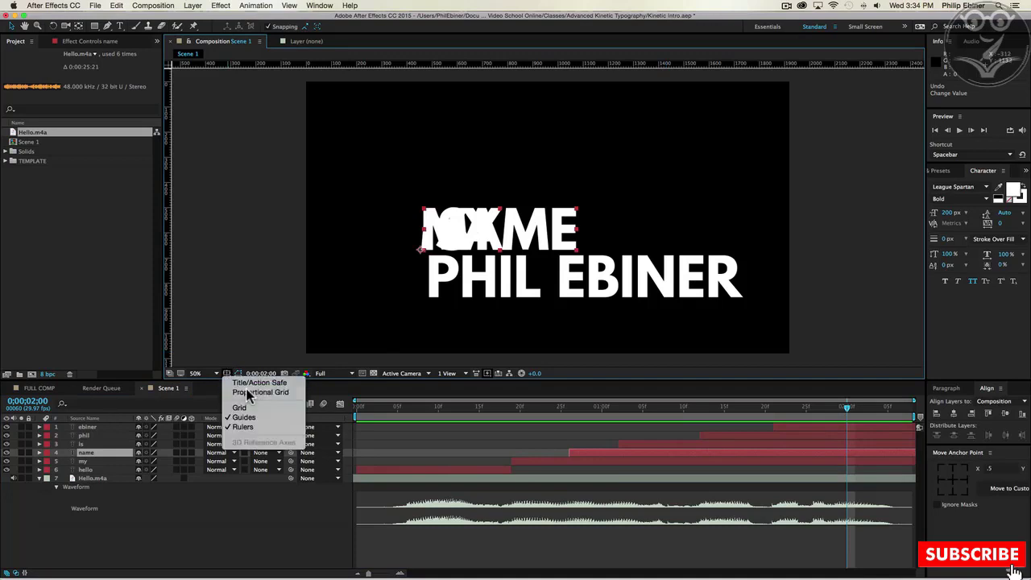
{"action": "left_click", "coordinate": [247, 393]}
{"action": "left_click", "coordinate": [167, 389]}
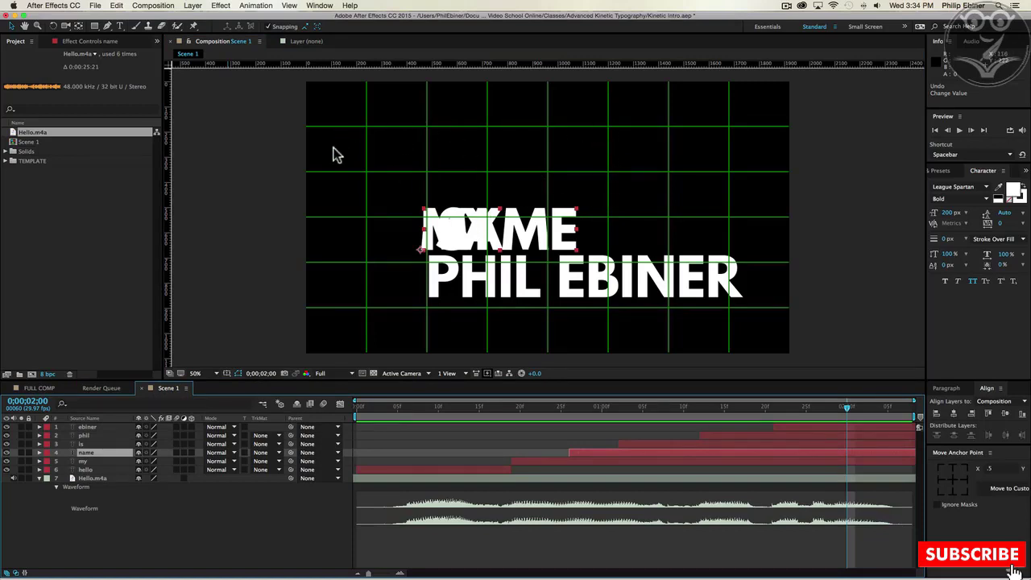
{"action": "left_click", "coordinate": [226, 373]}
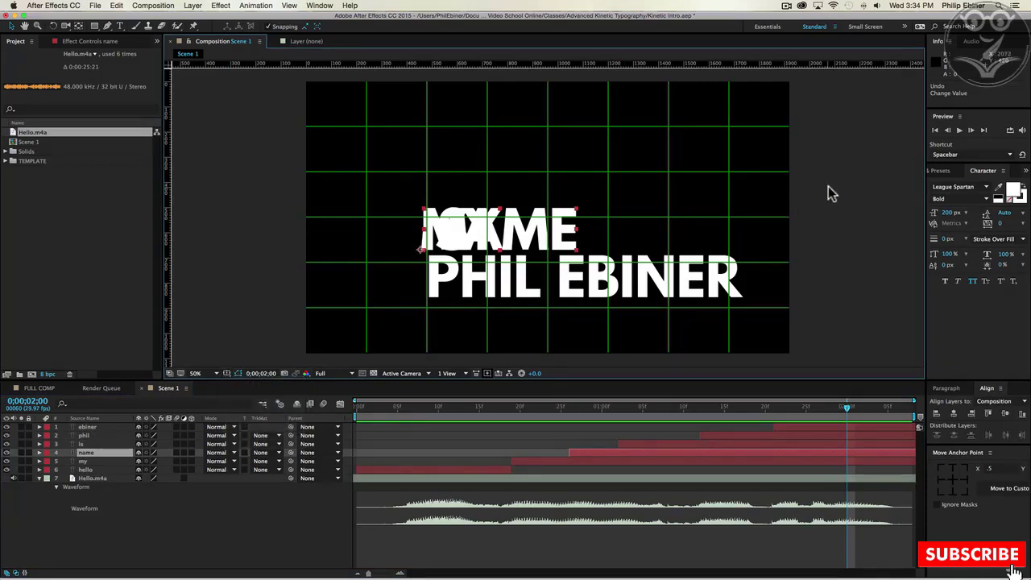
- Arrange the words "my", "name" and "is" side by side in one line above the first name and surname
{"action": "left_click_drag", "start_coordinate": [481, 250], "coordinate": [569, 183]}
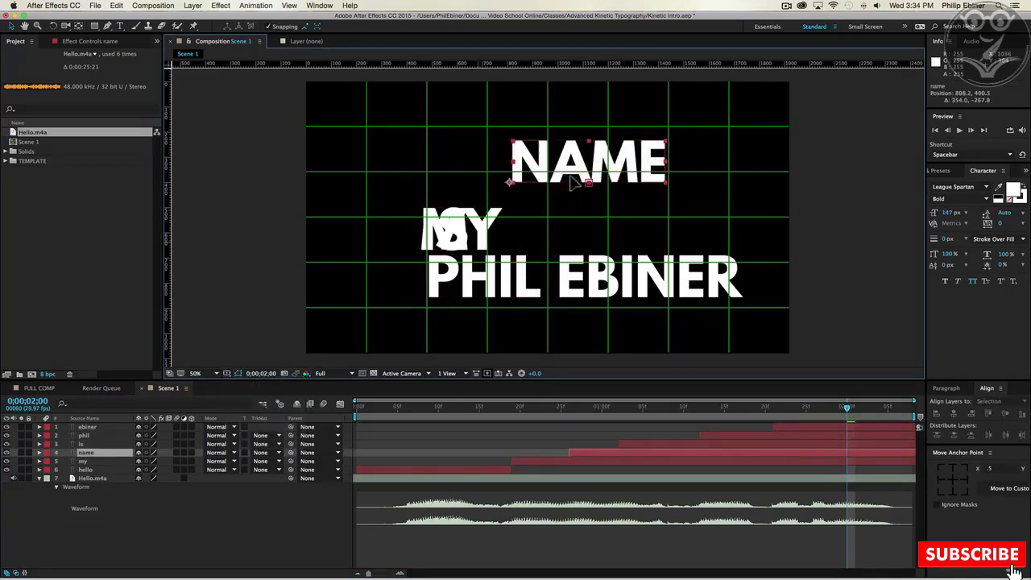
{"action": "left_click_drag", "start_coordinate": [444, 233], "coordinate": [700, 165]}
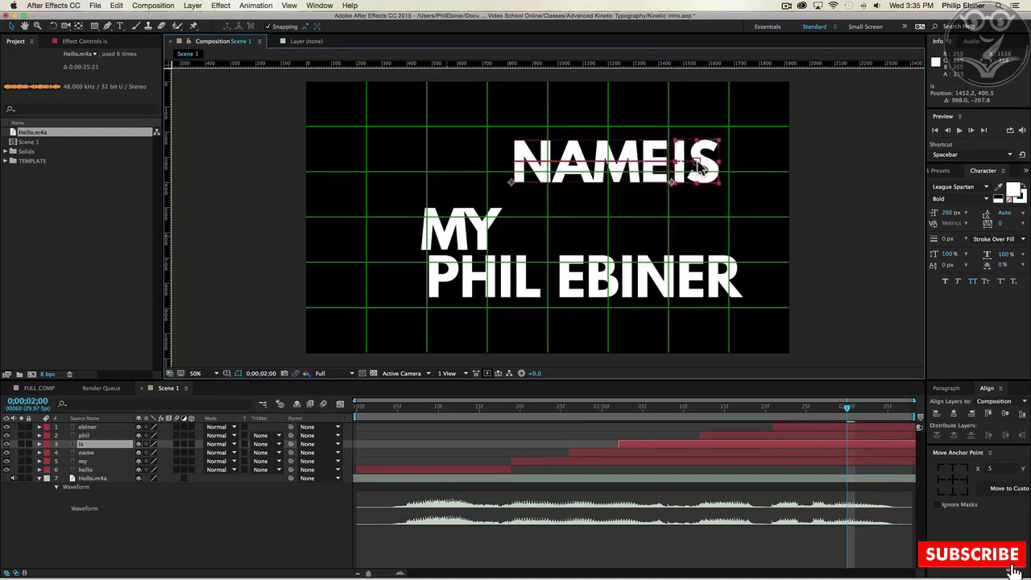
{"action": "left_click_drag", "start_coordinate": [451, 229], "coordinate": [427, 174]}
{"action": "left_click_drag", "start_coordinate": [553, 165], "coordinate": [525, 173]}
{"action": "key", "text": "comma"}
{"action": "left_click_drag", "start_coordinate": [627, 199], "coordinate": [617, 205]}
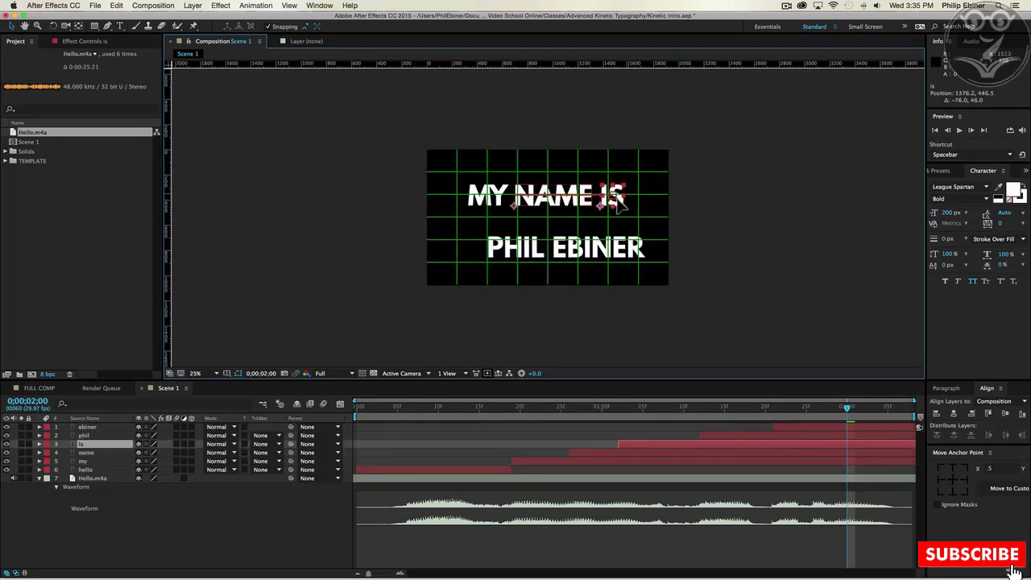
- Fit the composition in the view and vertically center-align "my", "name" and "is" to the selection
{"action": "left_click", "coordinate": [196, 373]}
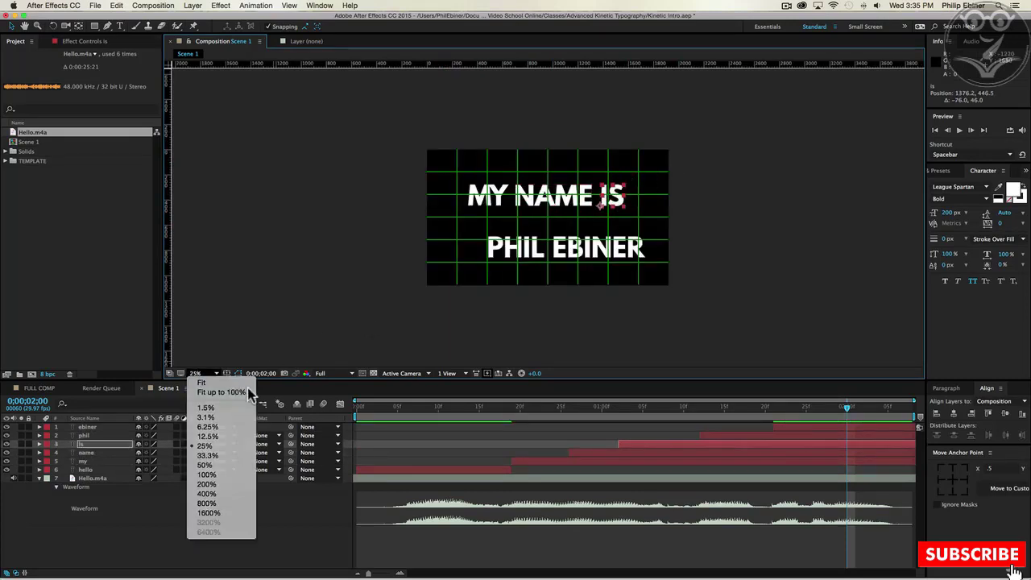
{"action": "left_click", "coordinate": [221, 391]}
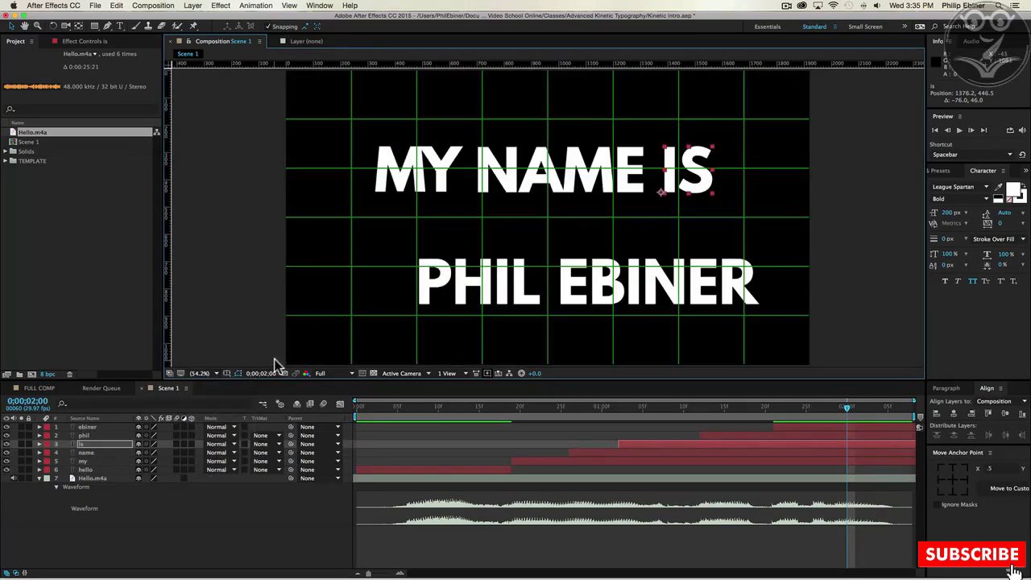
{"action": "left_click", "coordinate": [648, 165], "text": "shift"}
{"action": "left_click", "coordinate": [442, 179], "text": "shift"}
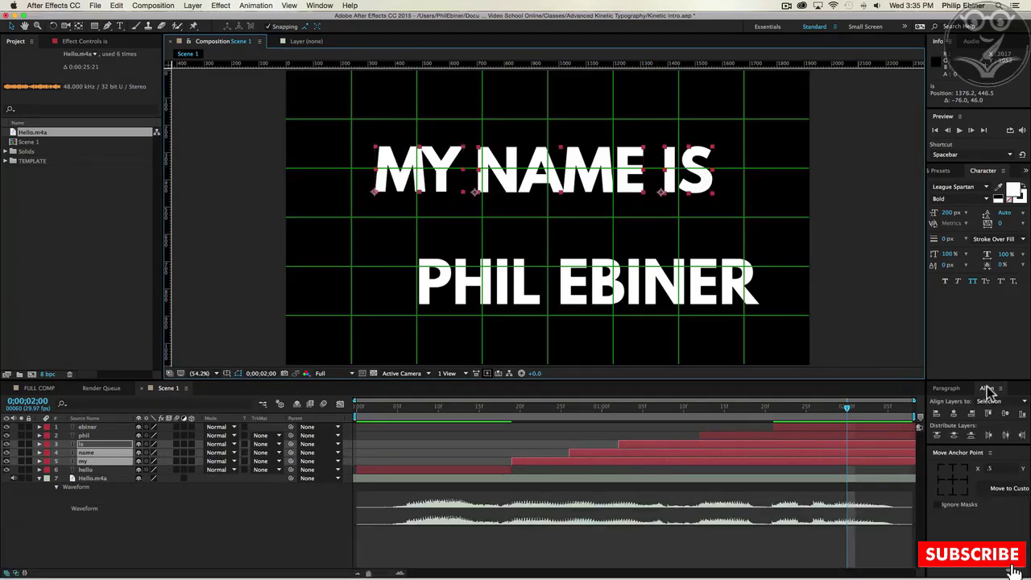
{"action": "left_click", "coordinate": [1005, 415]}
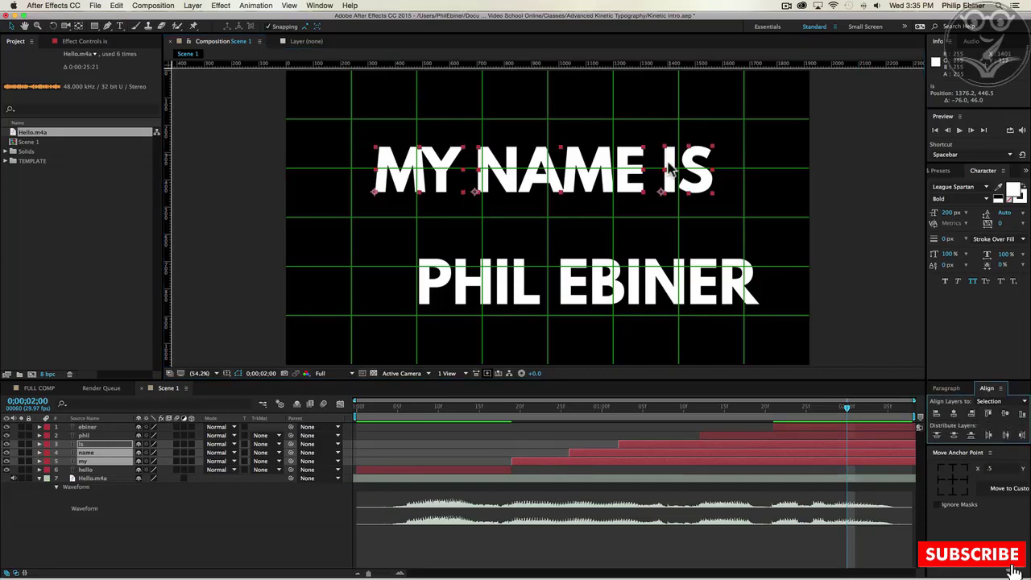
- Offset the word "is" downward and the word "name" upward, out of the line
{"action": "left_click", "coordinate": [846, 145]}
{"action": "left_click_drag", "start_coordinate": [723, 175], "coordinate": [690, 207]}
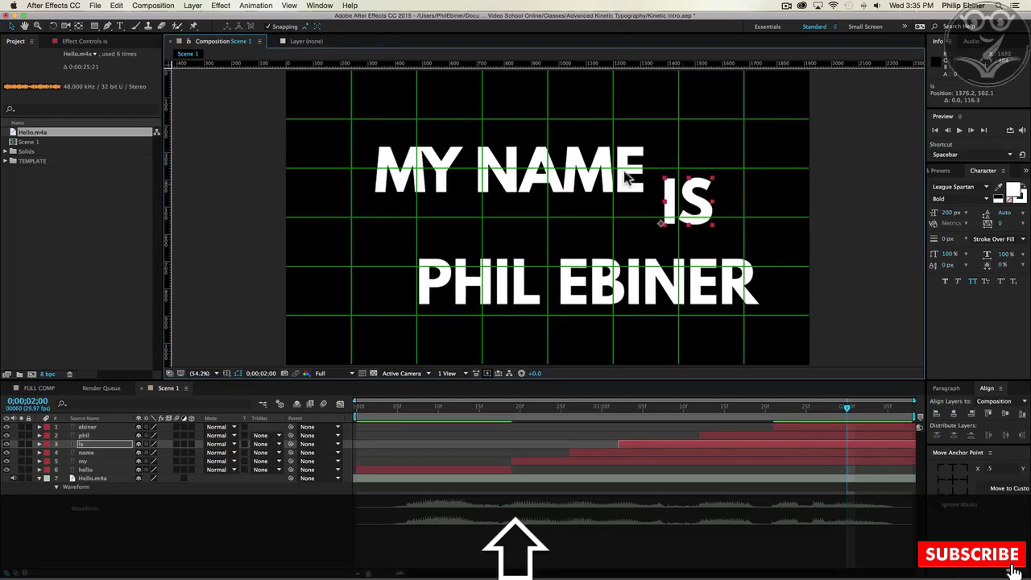
{"action": "left_click", "coordinate": [691, 207], "text": "shift"}
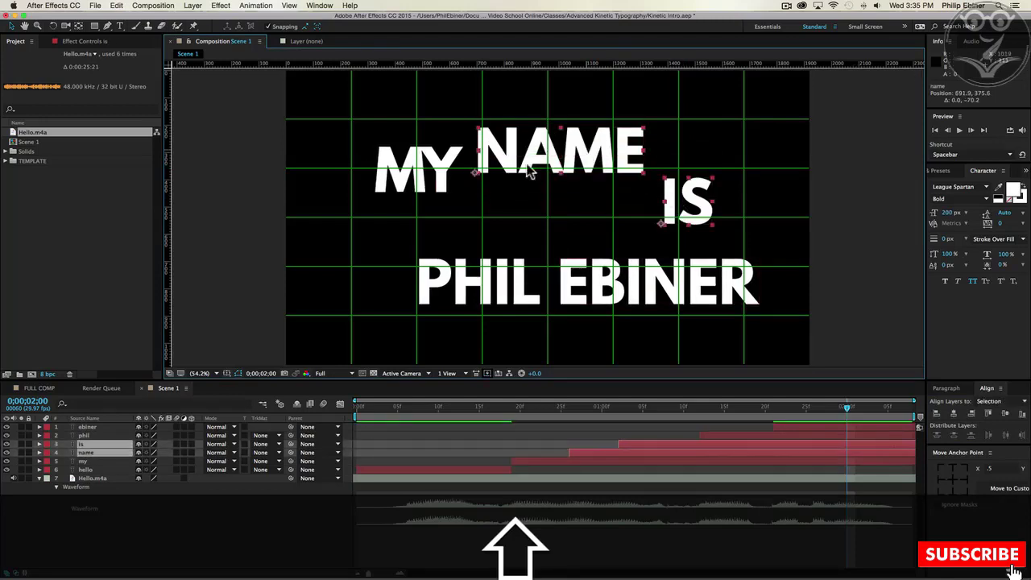
- Vertically center-align the offset words "my", "name" and "is" to each other and move the whole line slightly right and down
{"action": "left_click", "coordinate": [433, 176], "text": "shift"}
{"action": "left_click", "coordinate": [1005, 413]}
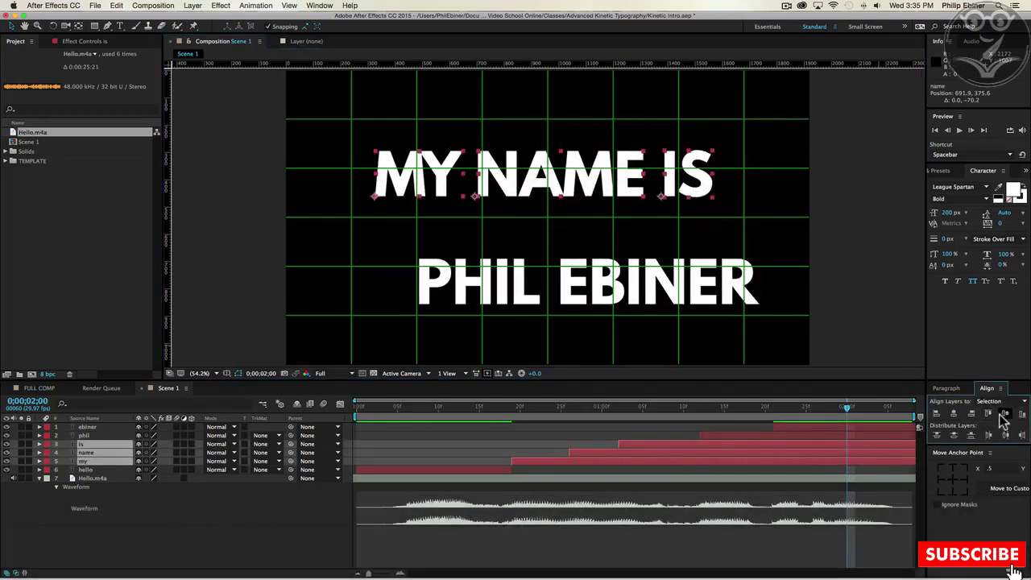
{"action": "left_click_drag", "start_coordinate": [630, 181], "coordinate": [640, 184]}
{"action": "key", "text": "super+shift+a"}
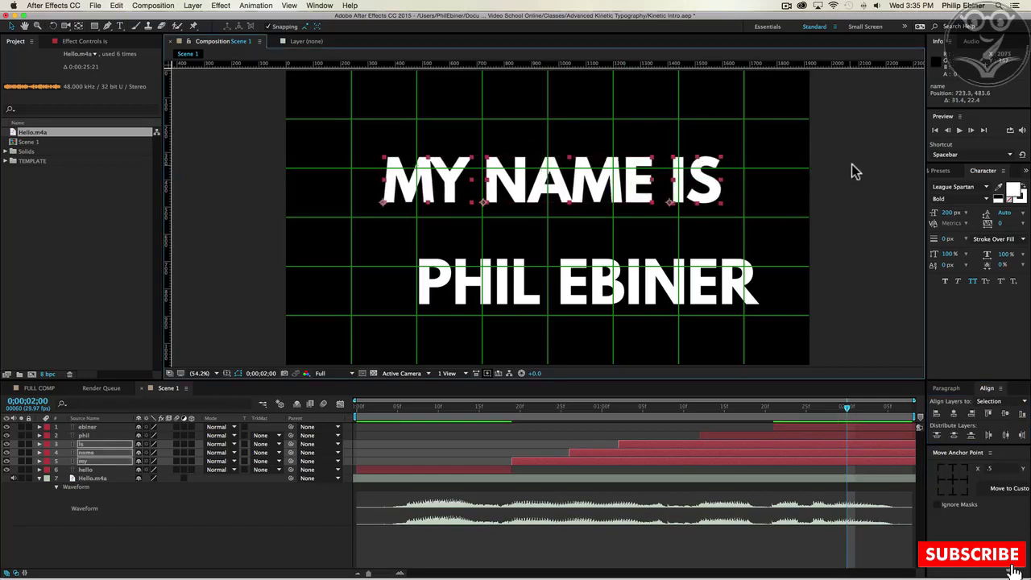
- Set the first-name text size to 350 px and move it so its left edge lines up under "my"
{"action": "left_click", "coordinate": [497, 294]}
{"action": "left_click", "coordinate": [949, 214]}
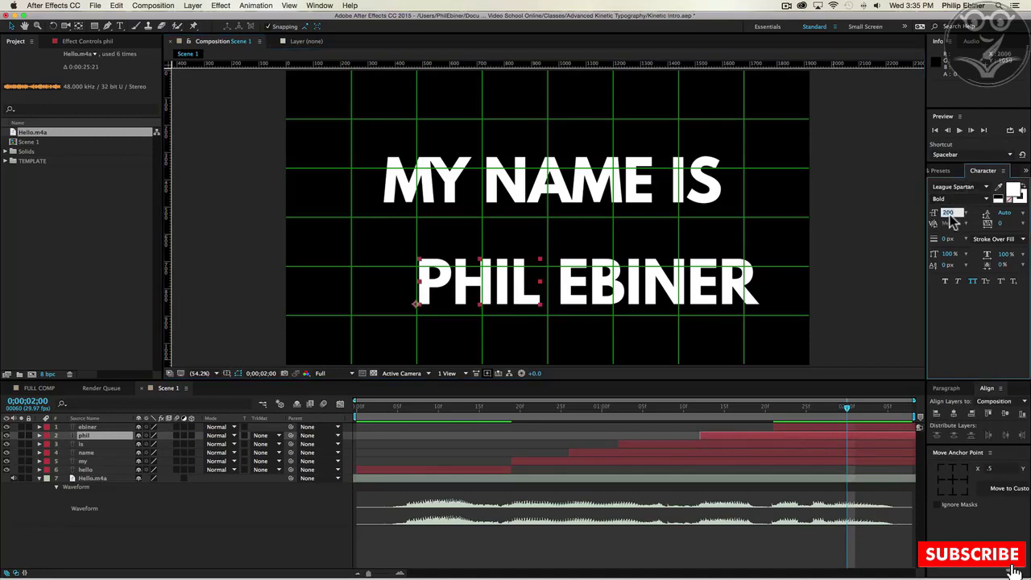
{"action": "type", "text": "4"}
{"action": "key", "text": "Return"}
{"action": "type", "text": "350"}
{"action": "key", "text": "Return"}
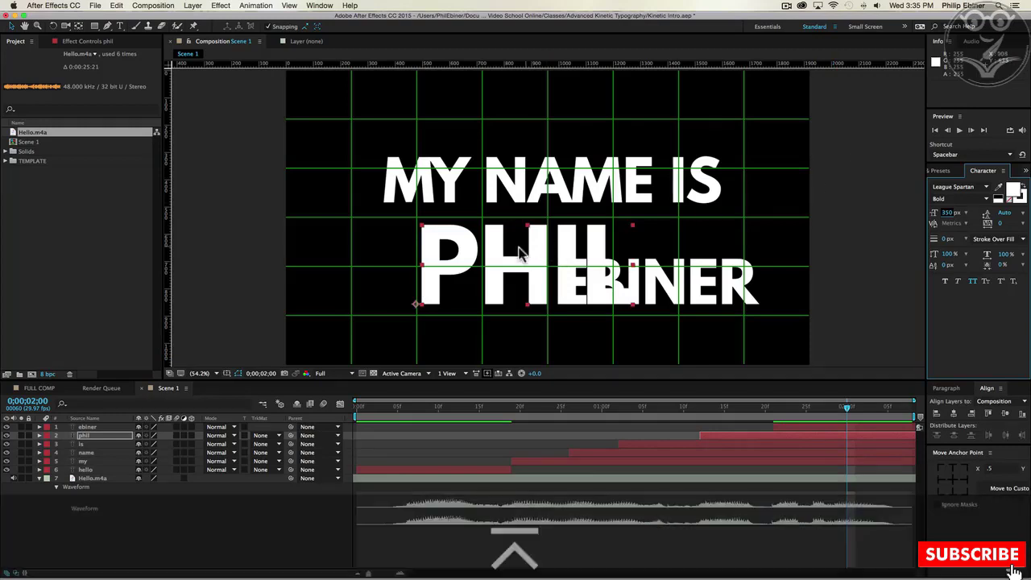
{"action": "left_click_drag", "start_coordinate": [528, 257], "coordinate": [487, 259]}
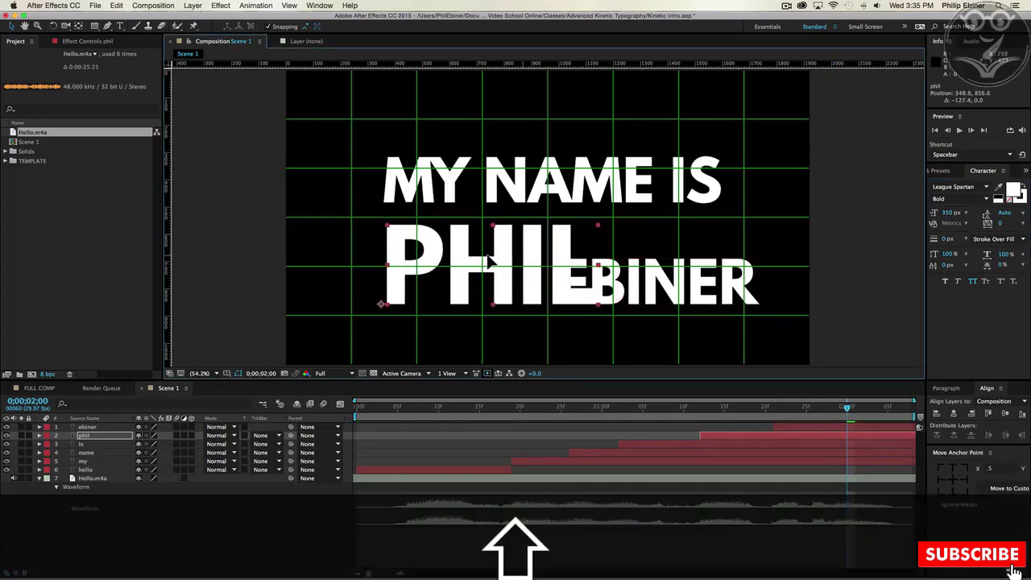
- Reduce the surname text to 139 px and place it beside the top of the first name, ending under "is"
{"action": "left_click", "coordinate": [654, 299]}
{"action": "left_click_drag", "start_coordinate": [918, 217], "coordinate": [903, 218]}
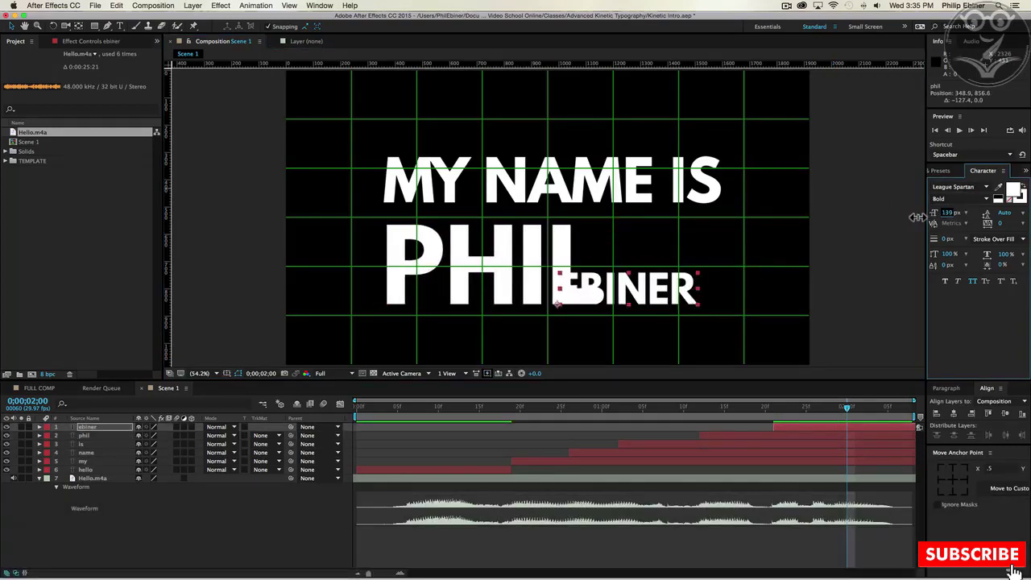
{"action": "left_click_drag", "start_coordinate": [654, 298], "coordinate": [666, 257]}
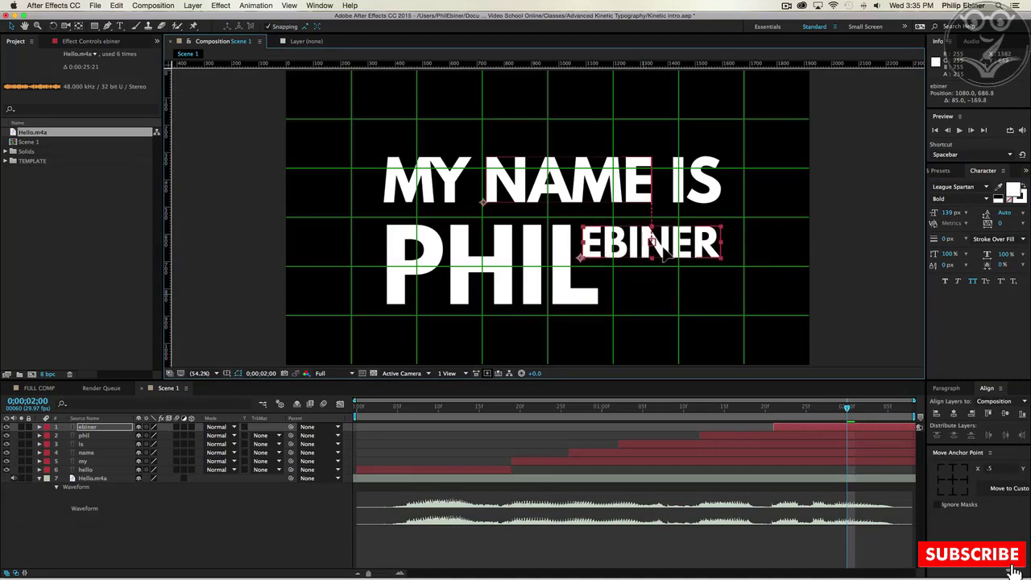
- Set the surname text size to 142 px with its right edge aligned under "is", and hide the composition grid
{"action": "left_click_drag", "start_coordinate": [950, 212], "coordinate": [955, 212]}
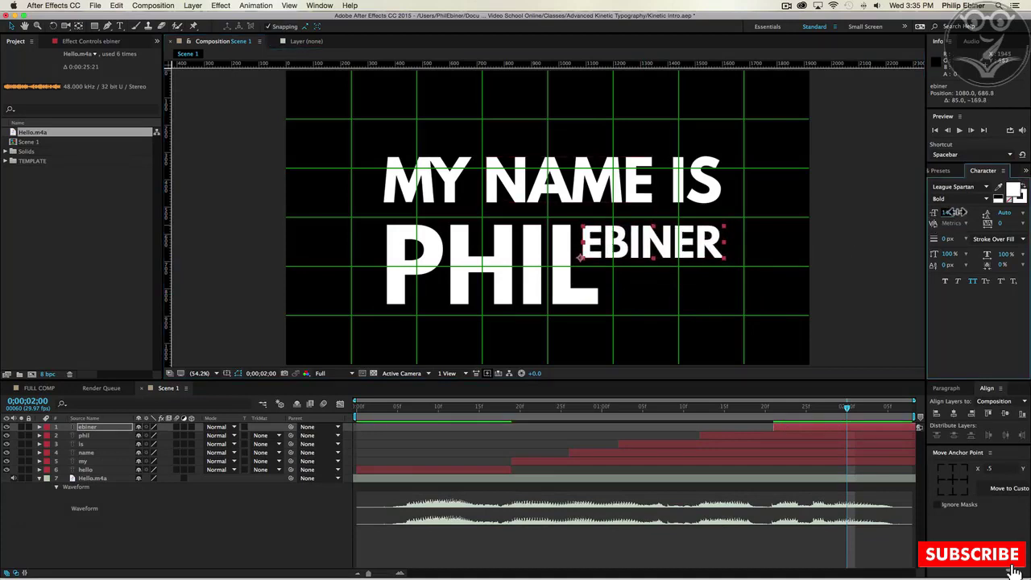
{"action": "left_click_drag", "start_coordinate": [626, 257], "coordinate": [624, 258]}
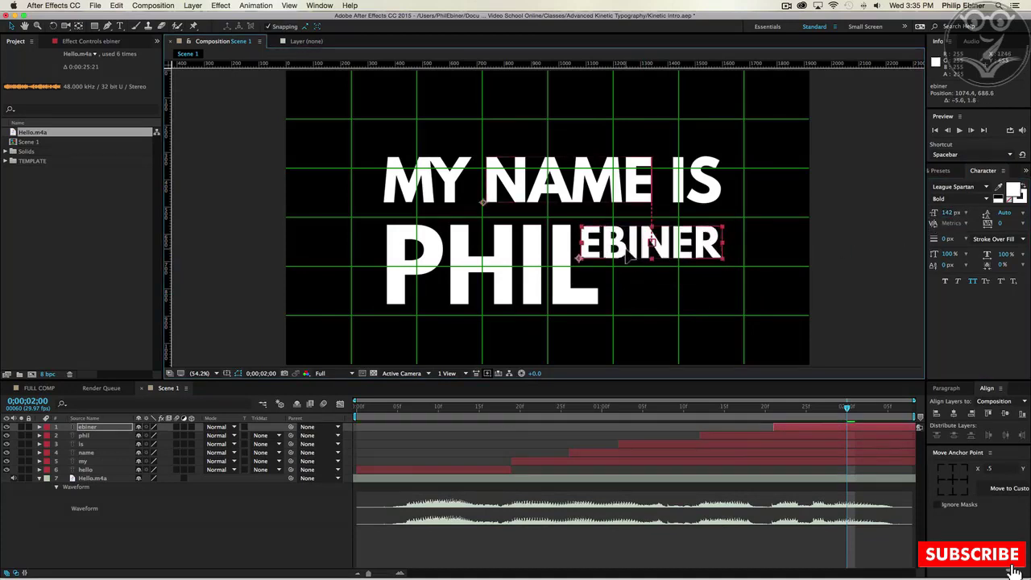
{"action": "left_click", "coordinate": [227, 373]}
{"action": "left_click", "coordinate": [260, 392]}
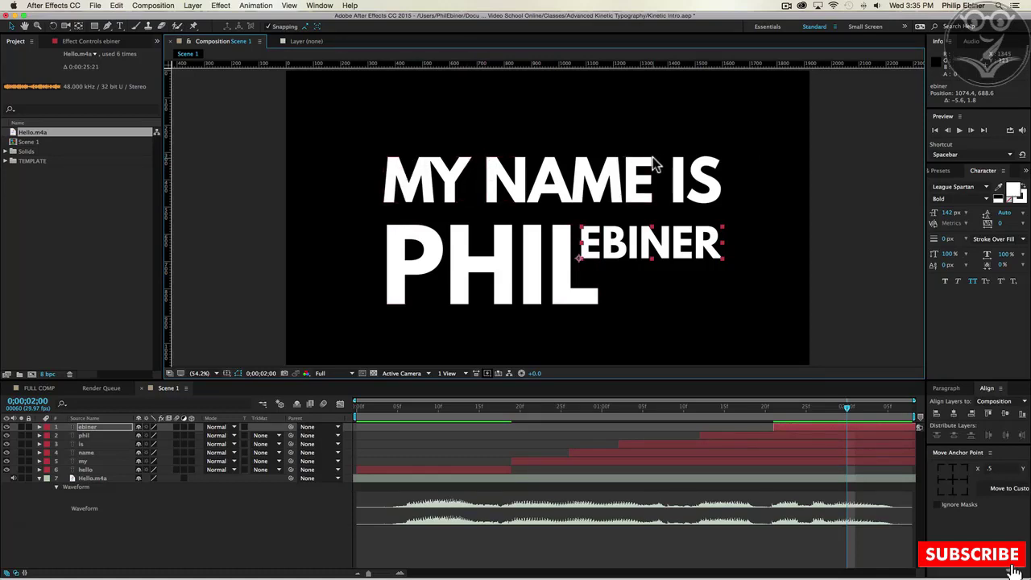
- Nudge the first name and surname up together, closer to the "my name is" line
{"action": "left_click", "coordinate": [439, 233]}
{"action": "left_click", "coordinate": [624, 248], "text": "shift"}
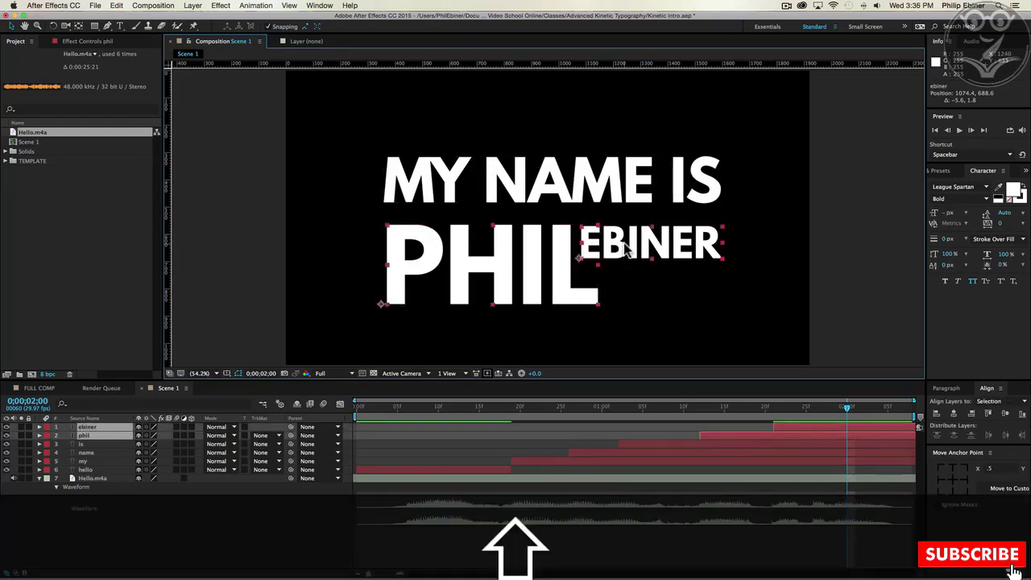
{"action": "key", "text": "shift+Up"}
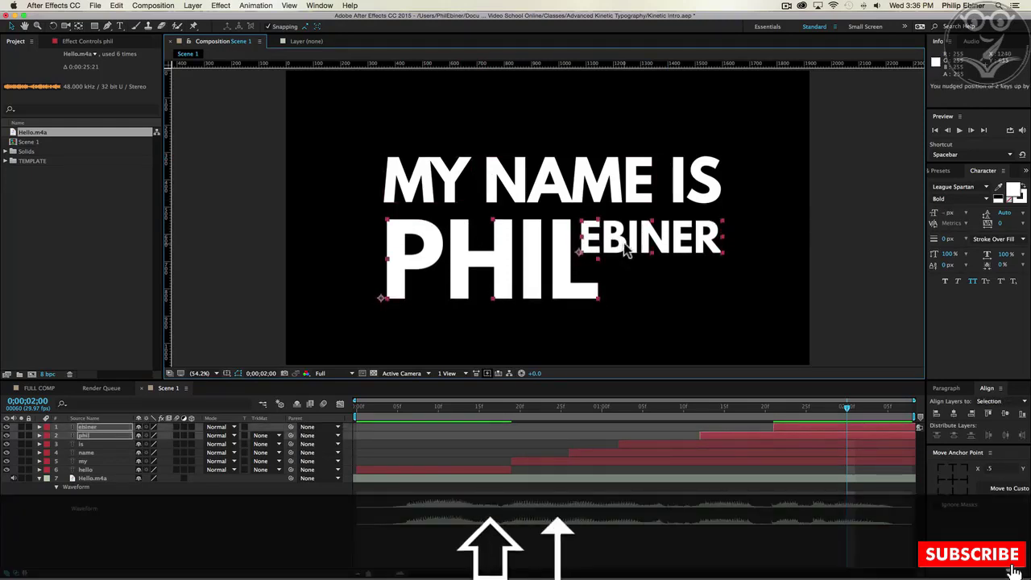
{"action": "key", "text": "Down"}
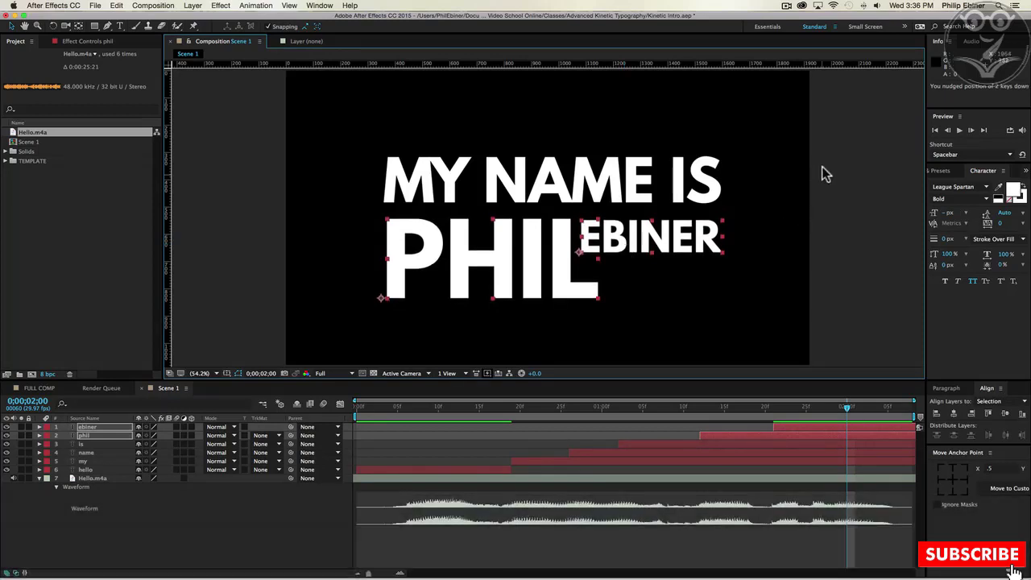
- Move the whole block of "my", "name", "is", first name and surname slightly up as one group
{"action": "left_click", "coordinate": [674, 187], "text": "shift"}
{"action": "left_click", "coordinate": [580, 189], "text": "shift"}
{"action": "left_click", "coordinate": [412, 182], "text": "shift"}
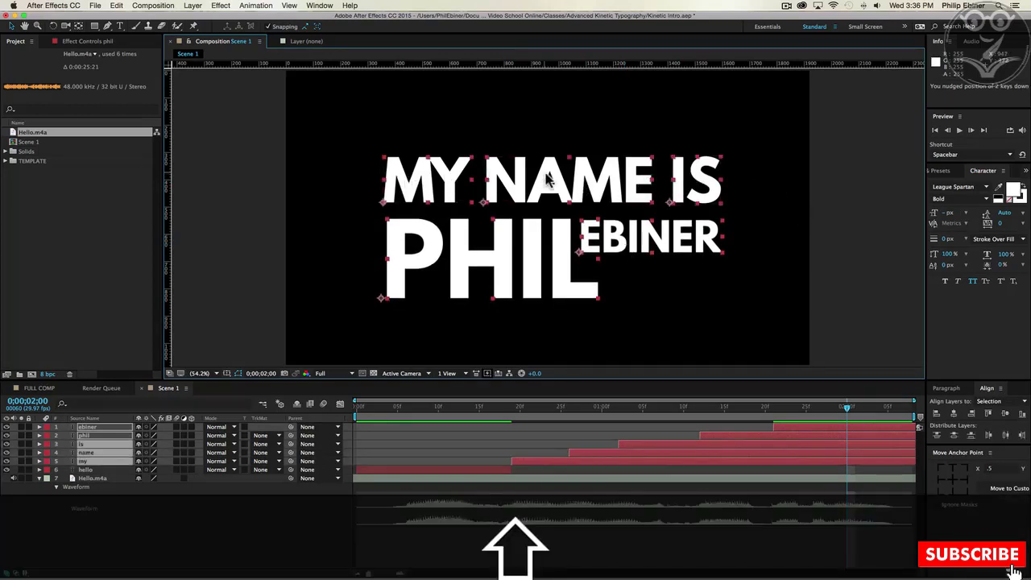
{"action": "left_click_drag", "start_coordinate": [548, 182], "coordinate": [548, 171]}
{"action": "left_click", "coordinate": [861, 175]}
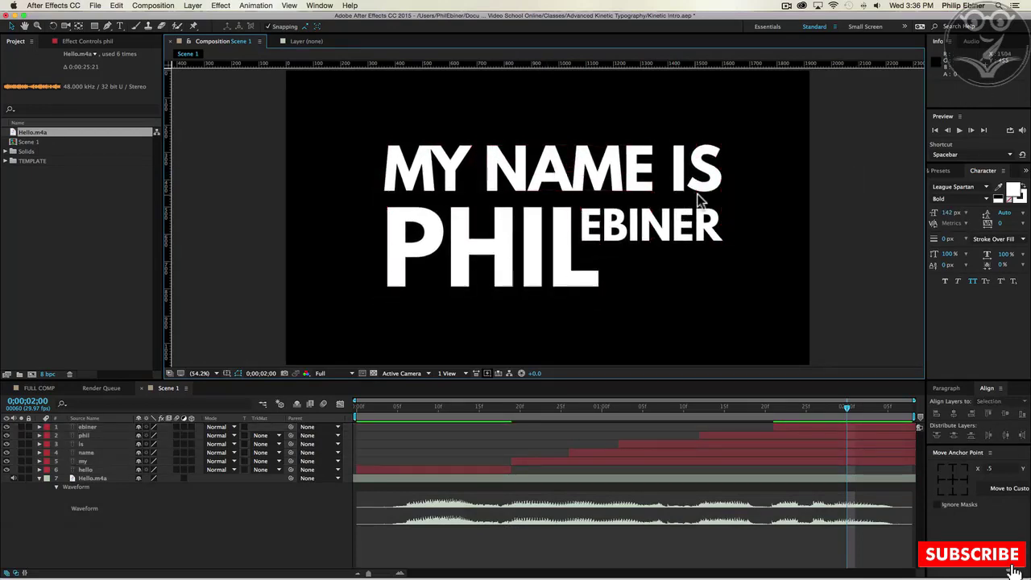
- Switch to QuickTime Player, play Intro Video.mov to study the reference animation, close it and return to After Effects
{"action": "key", "text": "super+Tab"}
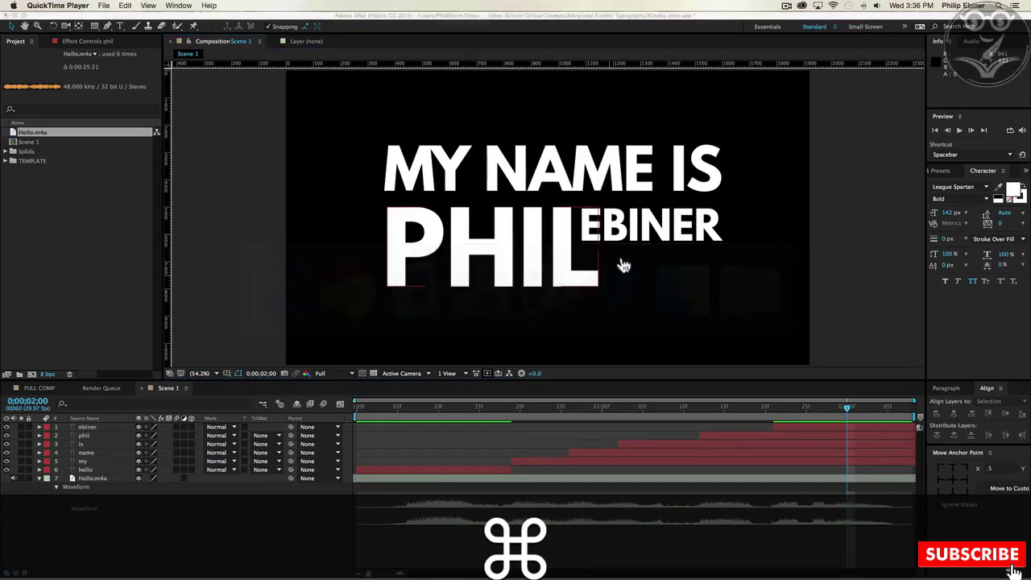
{"action": "mouse_move", "coordinate": [854, 574]}
{"action": "left_click", "coordinate": [902, 566]}
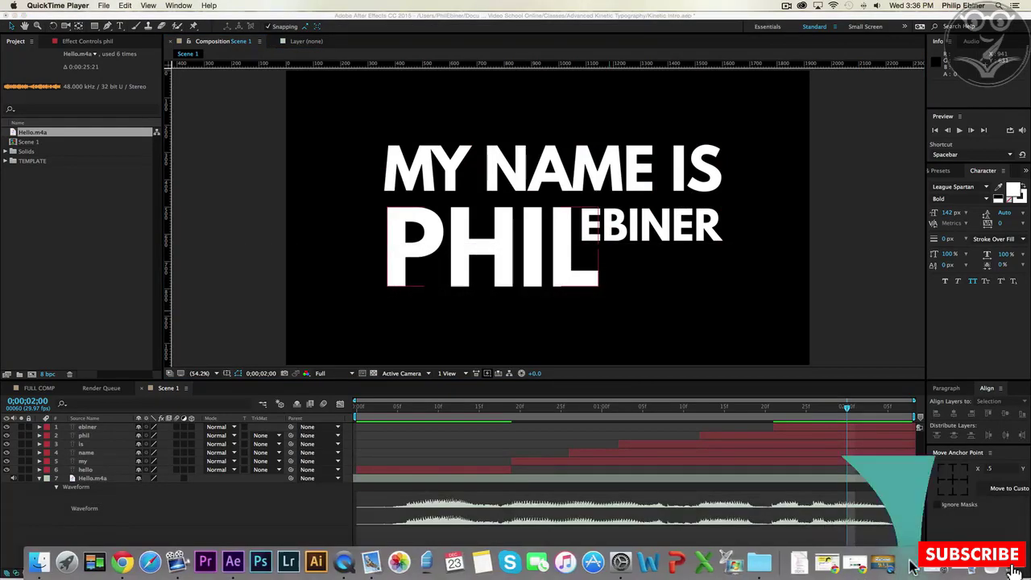
{"action": "left_click_drag", "start_coordinate": [562, 508], "coordinate": [544, 507]}
{"action": "double_click", "coordinate": [584, 77]}
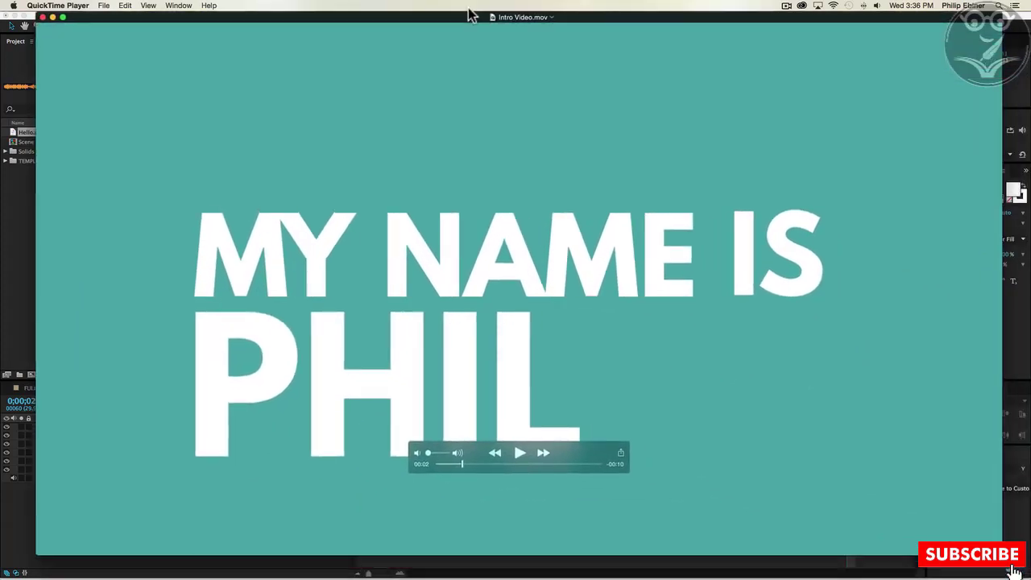
{"action": "key", "text": "space"}
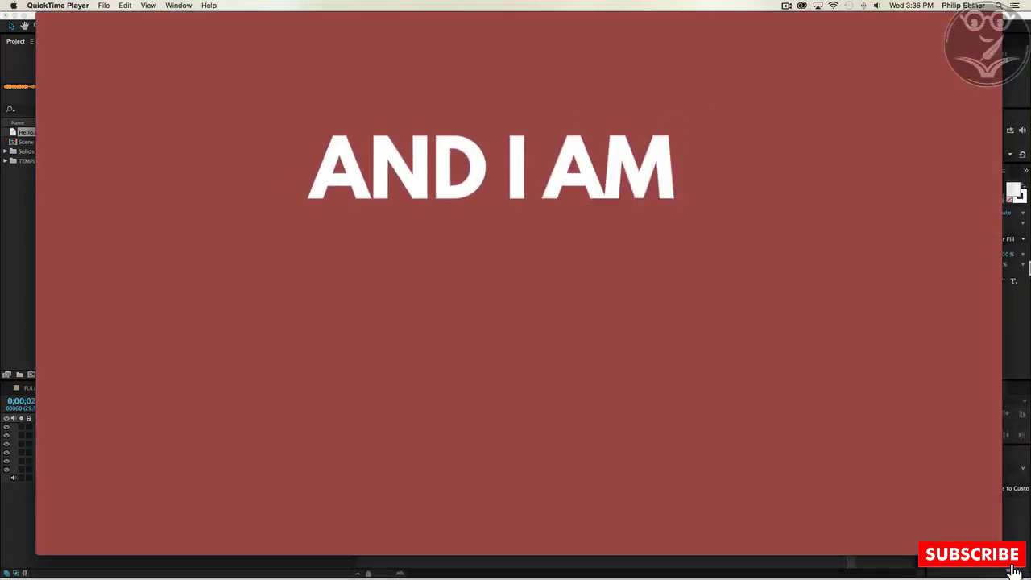
{"action": "key", "text": "space"}
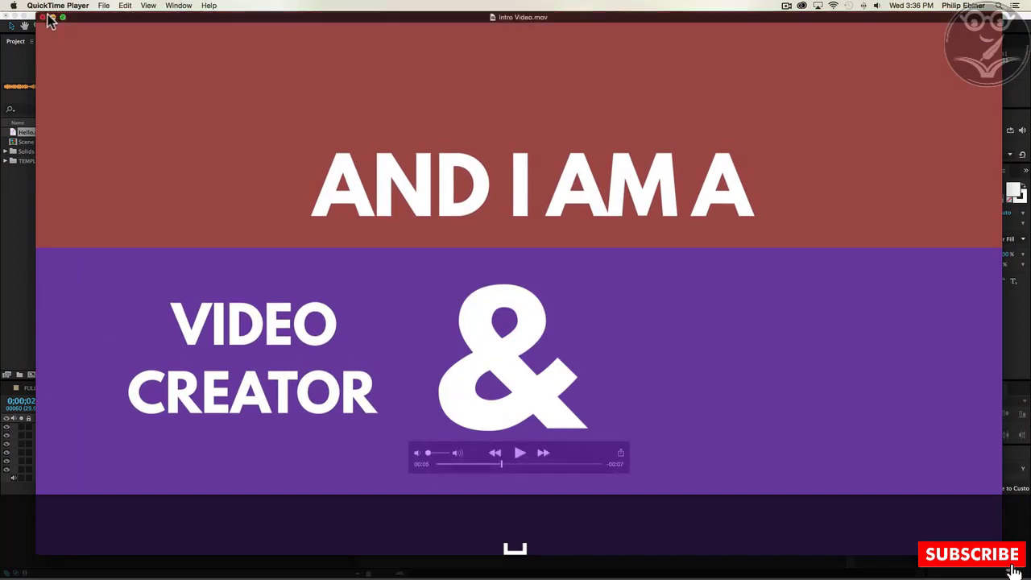
{"action": "left_click", "coordinate": [43, 17]}
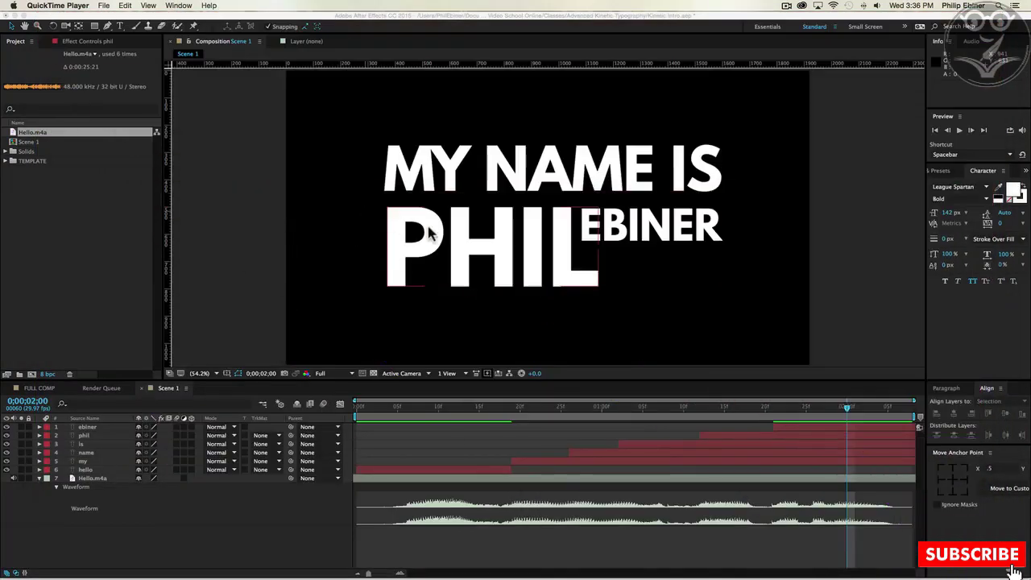
{"action": "left_click", "coordinate": [872, 266]}
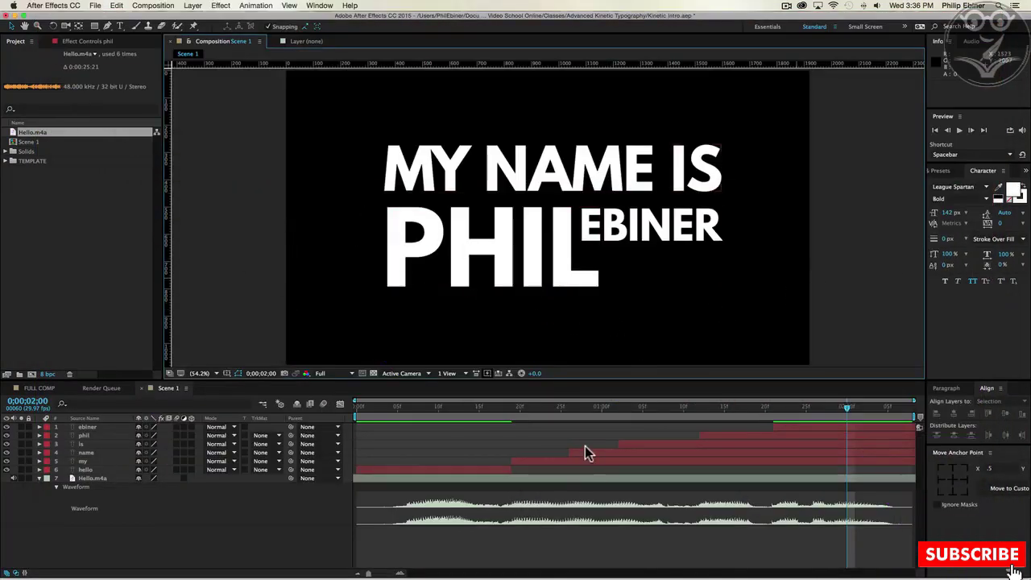
- Preview Scene 1 with its audio, return to the start and move the current time to 0;00;00;07
{"action": "key", "text": "KP_0"}
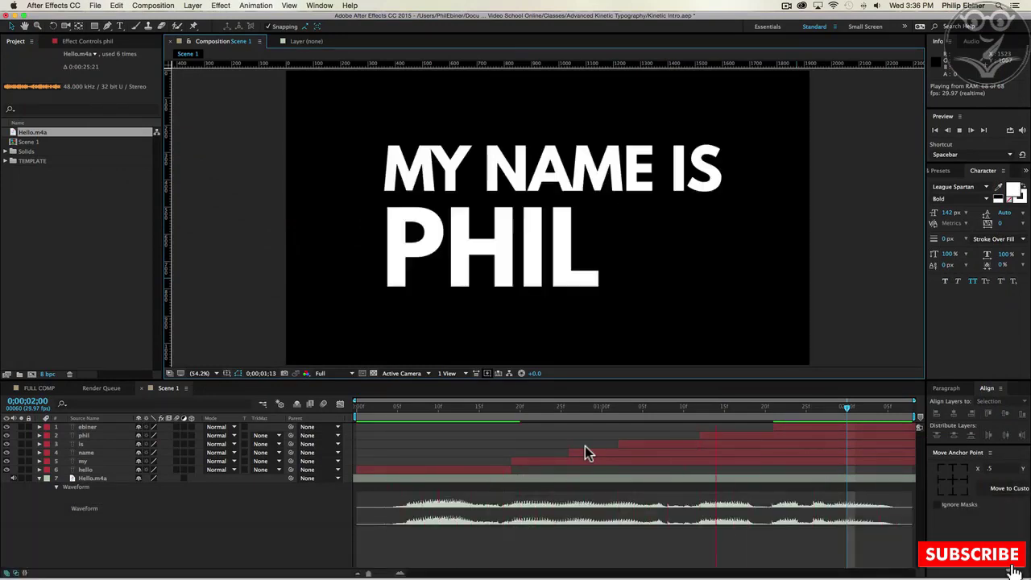
{"action": "key", "text": "space"}
{"action": "left_click_drag", "start_coordinate": [519, 405], "coordinate": [333, 429]}
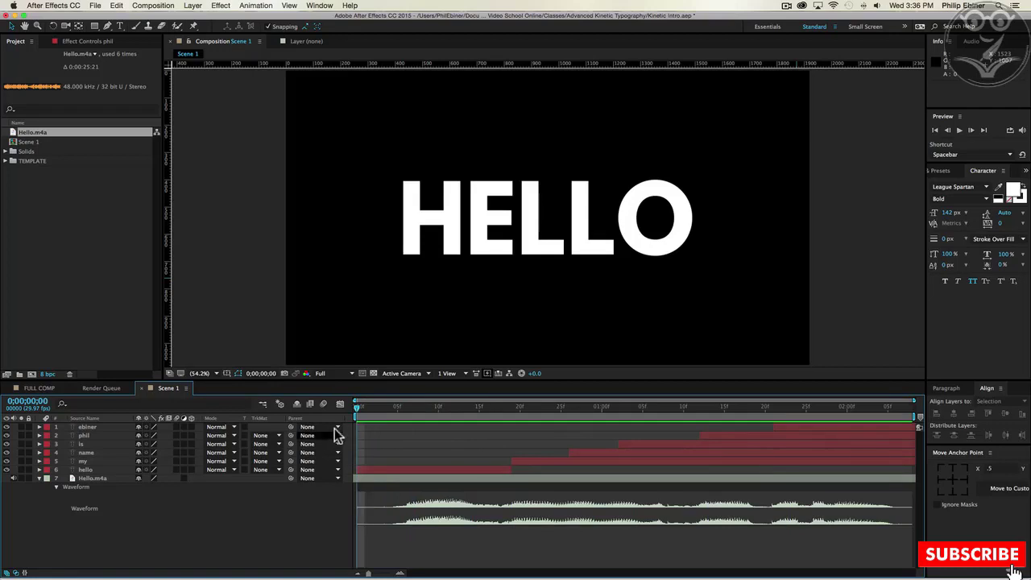
{"action": "left_click", "coordinate": [415, 409]}
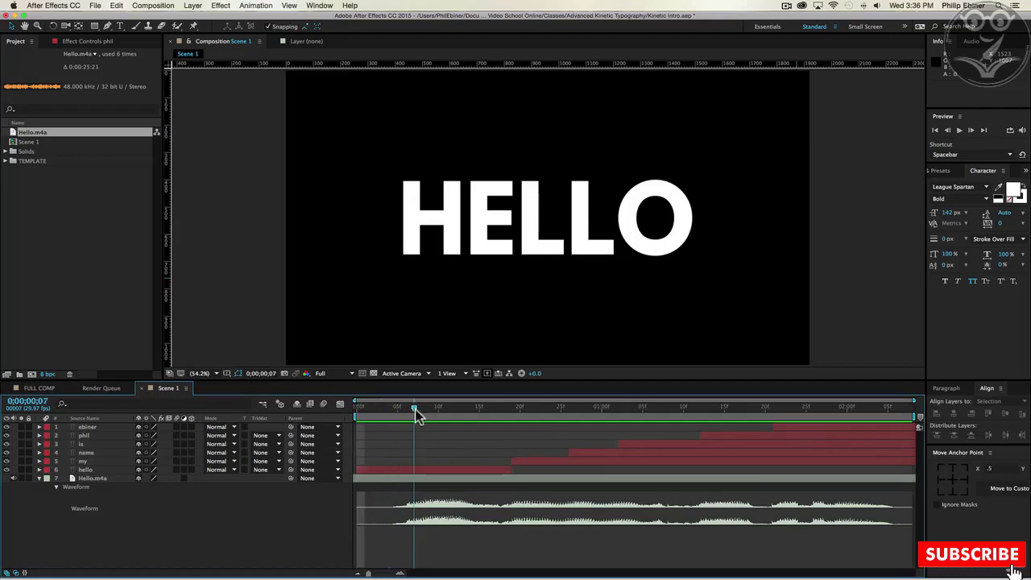
{"action": "left_click", "coordinate": [352, 469]}
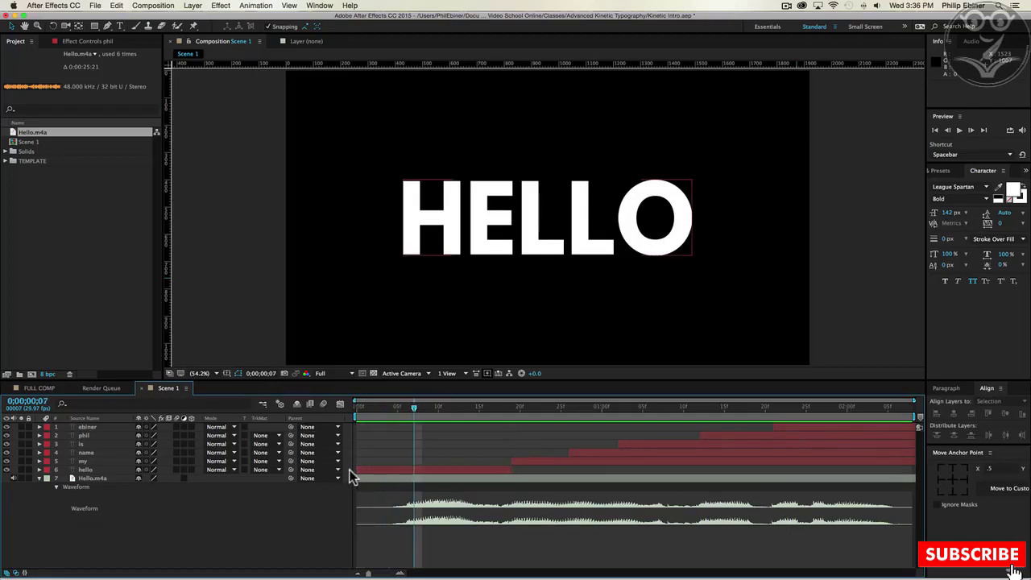
{"action": "left_click", "coordinate": [349, 477]}
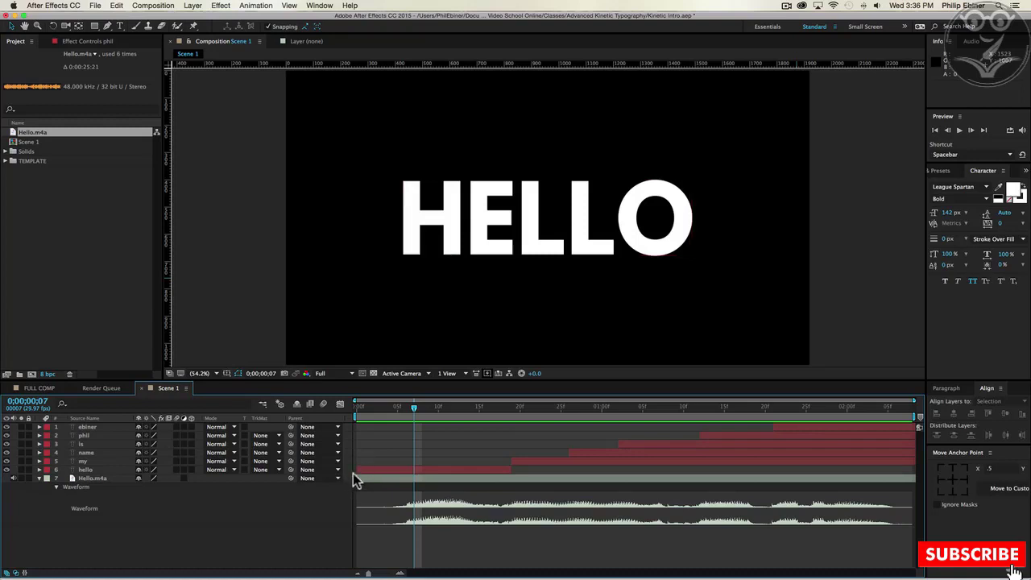
- Place the "hello" layer's anchor point at the center of its text, using Move Anchor Point and the Pan Behind tool
{"action": "left_click", "coordinate": [426, 469]}
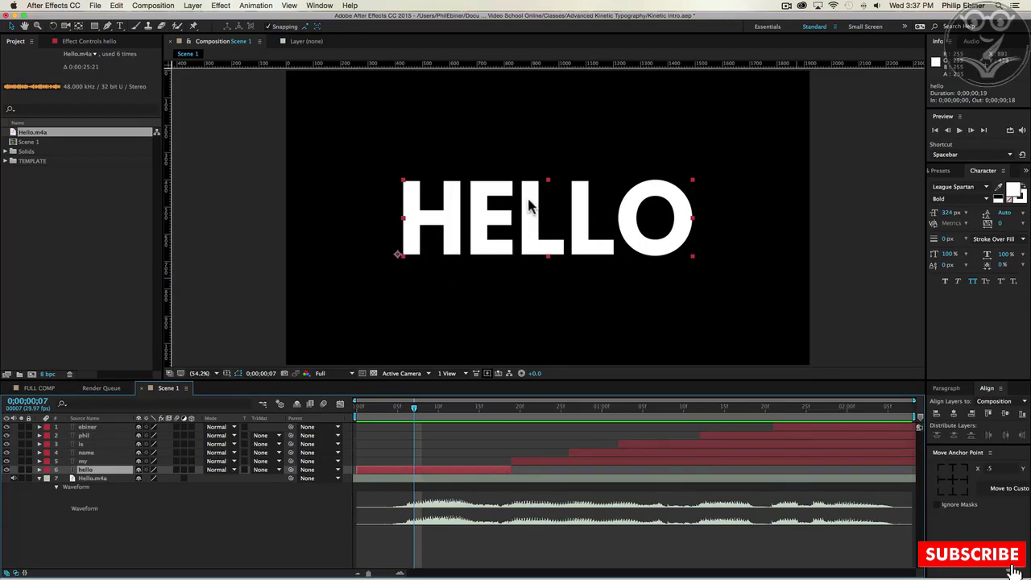
{"action": "left_click", "coordinate": [318, 5]}
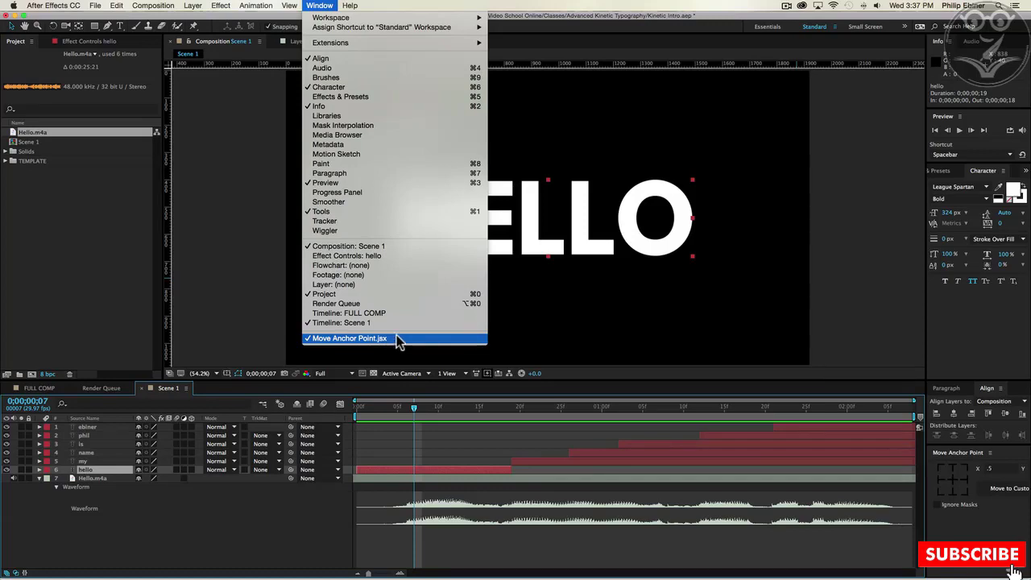
{"action": "left_click", "coordinate": [882, 266]}
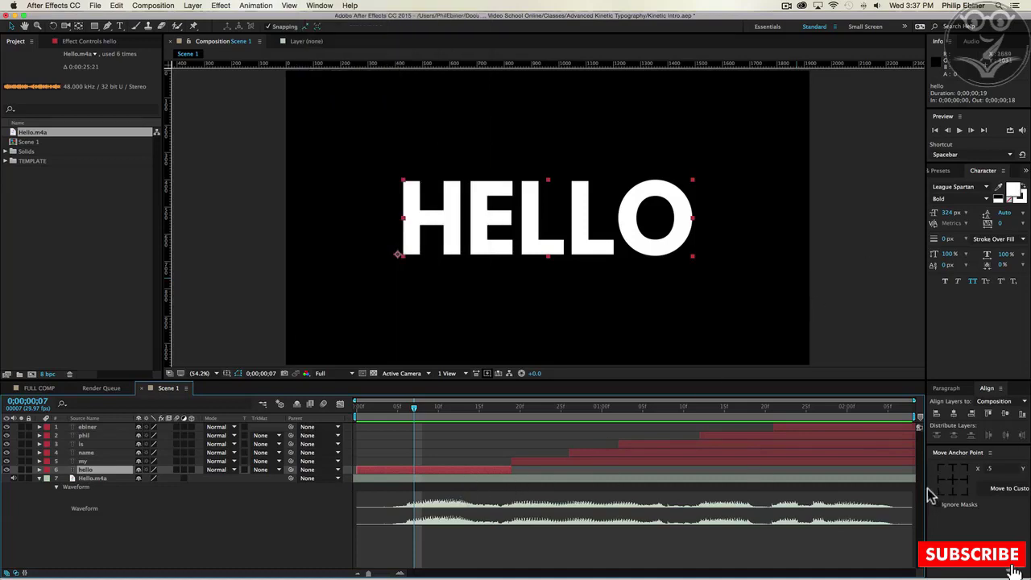
{"action": "left_click", "coordinate": [954, 480]}
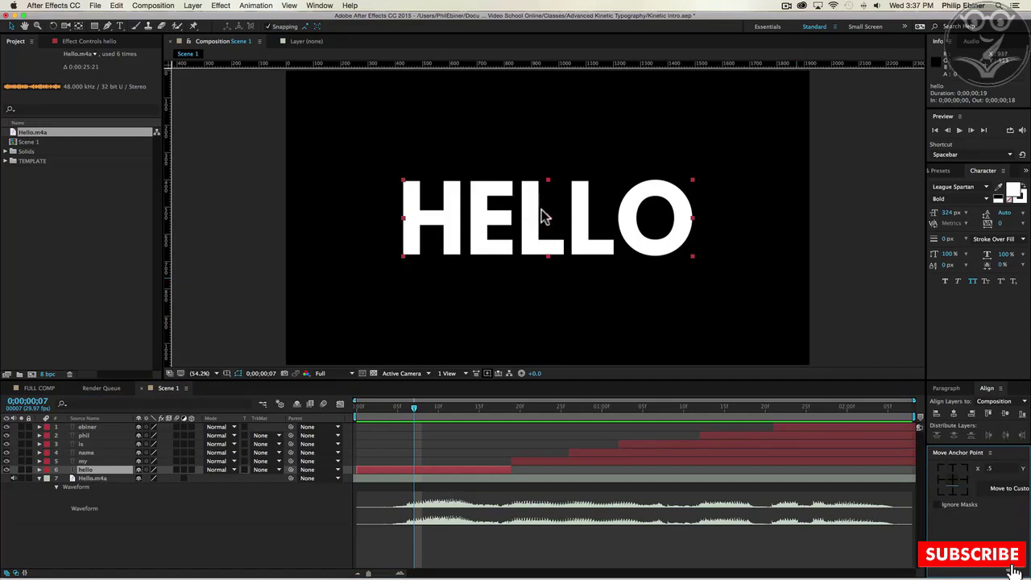
{"action": "left_click", "coordinate": [942, 480]}
{"action": "left_click", "coordinate": [966, 480]}
{"action": "left_click", "coordinate": [954, 472]}
{"action": "left_click", "coordinate": [78, 26]}
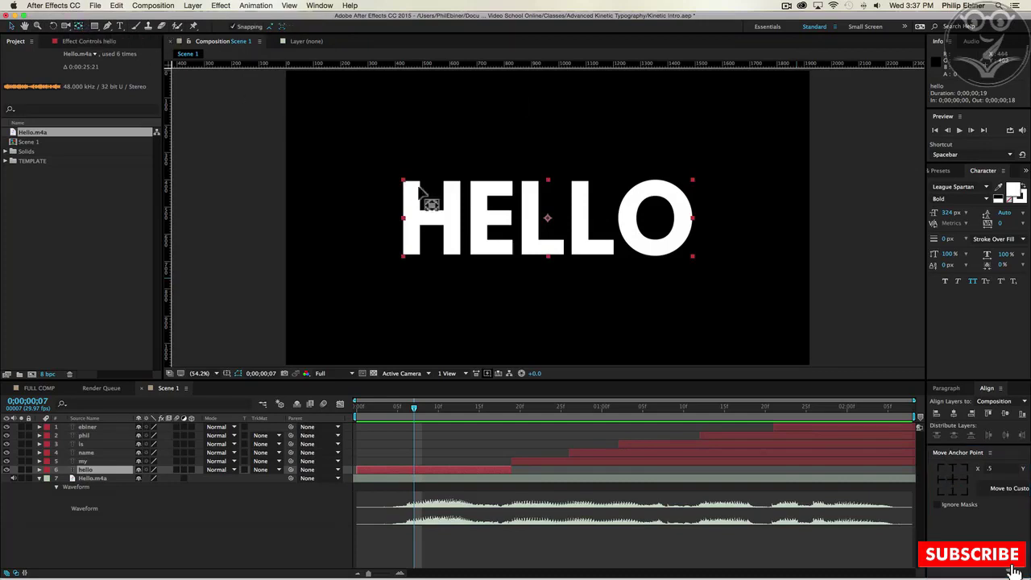
{"action": "mouse_move", "coordinate": [552, 230]}
{"action": "left_mouse_down"}
{"action": "mouse_move", "coordinate": [516, 196]}
{"action": "mouse_move", "coordinate": [519, 233]}
{"action": "mouse_move", "coordinate": [575, 218]}
{"action": "mouse_move", "coordinate": [559, 230]}
{"action": "mouse_move", "coordinate": [656, 218]}
{"action": "mouse_move", "coordinate": [544, 206]}
{"action": "mouse_move", "coordinate": [536, 237]}
{"action": "mouse_move", "coordinate": [582, 232]}
{"action": "mouse_move", "coordinate": [553, 230]}
{"action": "mouse_move", "coordinate": [547, 219]}
{"action": "mouse_move", "coordinate": [557, 233]}
{"action": "mouse_move", "coordinate": [536, 212]}
{"action": "mouse_move", "coordinate": [476, 208]}
{"action": "mouse_move", "coordinate": [566, 228]}
{"action": "mouse_move", "coordinate": [548, 218]}
{"action": "left_mouse_up"}
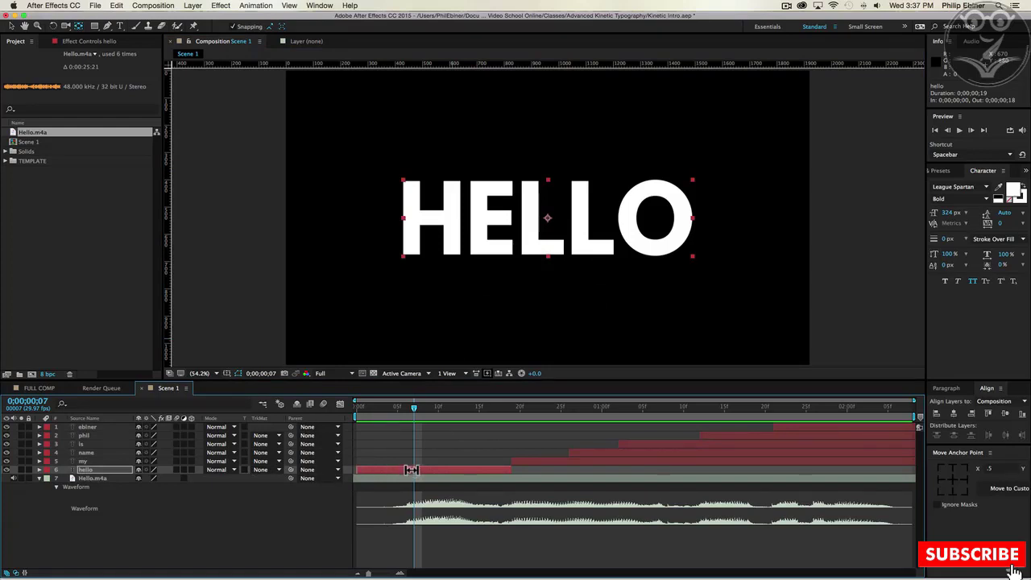
- Reveal the "hello" layer's Scale property, try scaling the text from its centered anchor point and undo the scaling
{"action": "key", "text": "s"}
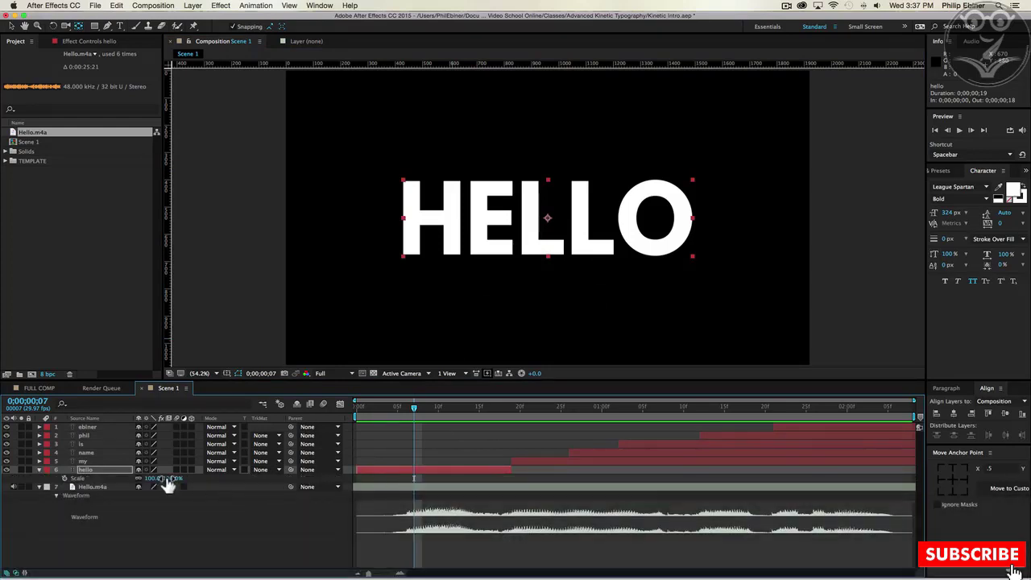
{"action": "left_click_drag", "start_coordinate": [169, 481], "coordinate": [191, 490]}
{"action": "key", "text": "super+z"}
- Try scaling "hello" from an anchor point at its top-right corner, undo the scaling and return the anchor point to center
{"action": "left_click_drag", "start_coordinate": [551, 225], "coordinate": [692, 179]}
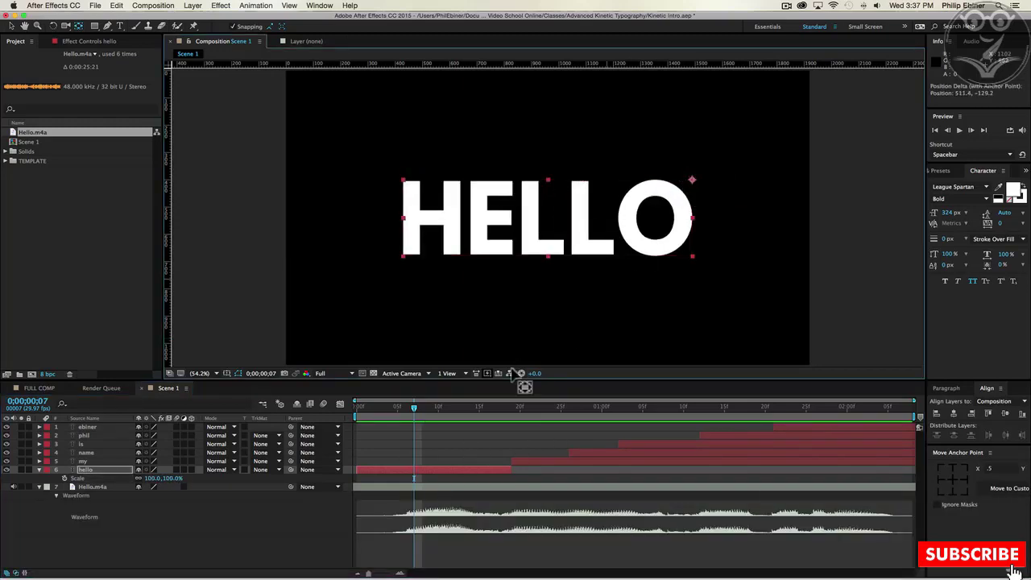
{"action": "left_click_drag", "start_coordinate": [165, 478], "coordinate": [145, 488]}
{"action": "key", "text": "super+z"}
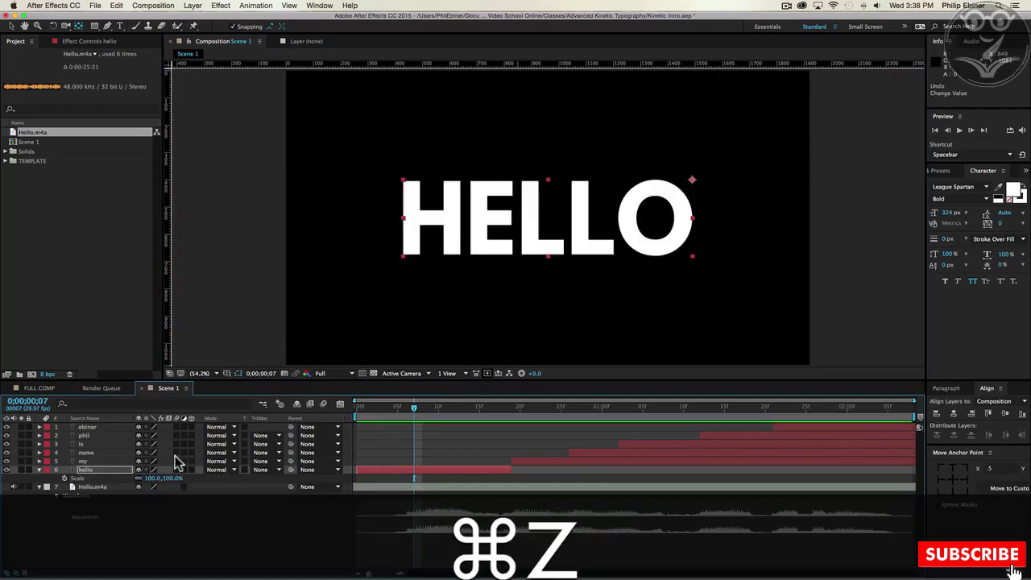
{"action": "left_click_drag", "start_coordinate": [692, 180], "coordinate": [548, 217]}
- Keyframe the "hello" layer's Scale at 100% on 0;00;00;08 and 0% on 0;00;00;03
{"action": "mouse_move", "coordinate": [413, 411]}
{"action": "left_mouse_down"}
{"action": "mouse_move", "coordinate": [402, 409]}
{"action": "mouse_move", "coordinate": [423, 412]}
{"action": "left_mouse_up"}
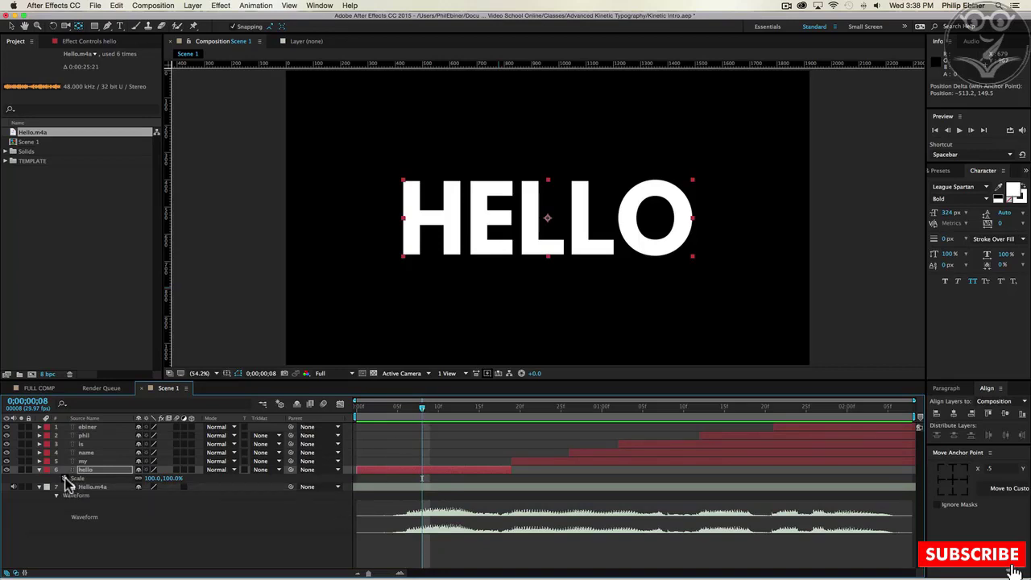
{"action": "left_click", "coordinate": [65, 478]}
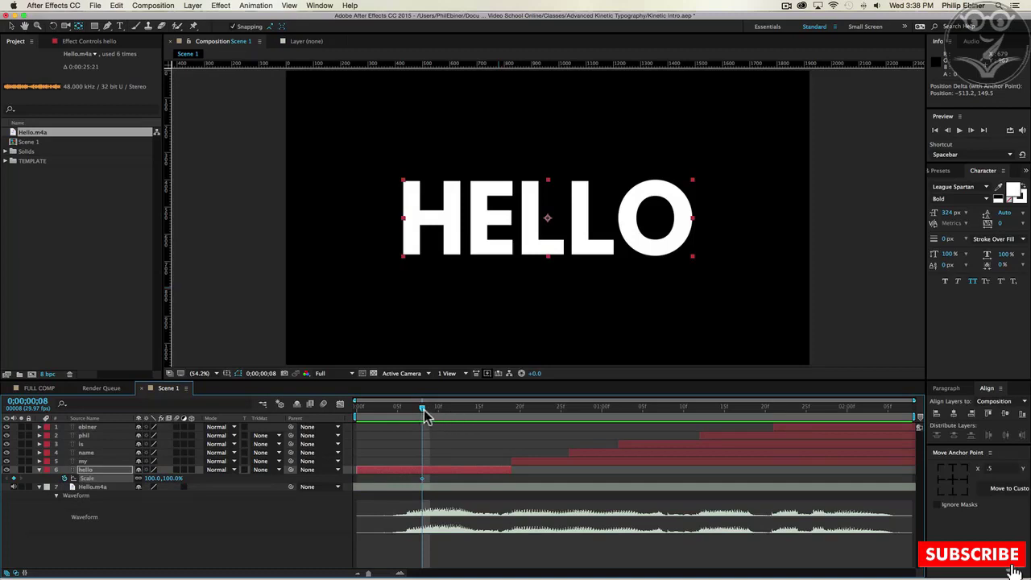
{"action": "left_click_drag", "start_coordinate": [420, 412], "coordinate": [383, 415]}
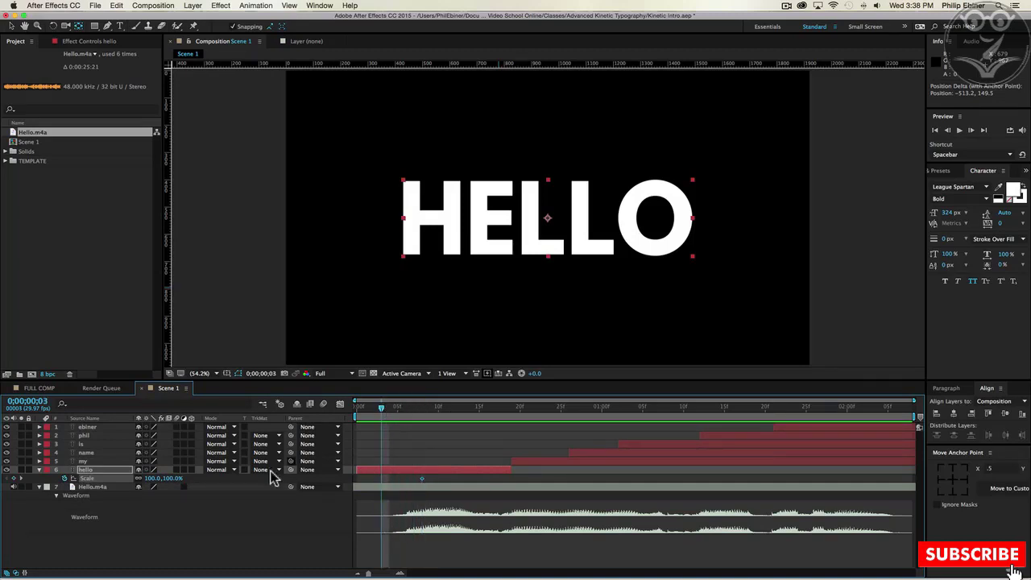
{"action": "left_click", "coordinate": [153, 480]}
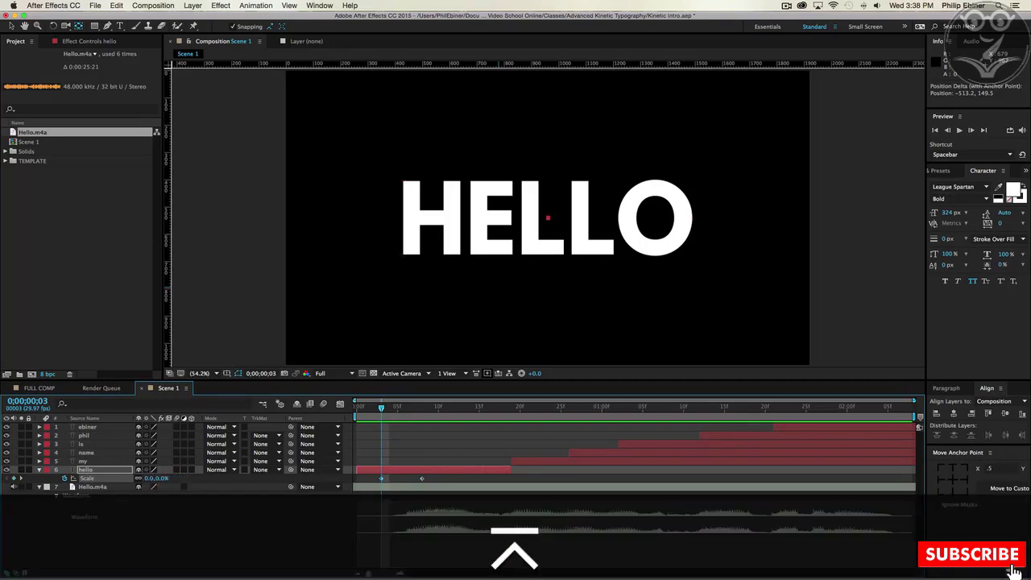
{"action": "type", "text": "0"}
{"action": "key", "text": "Return"}
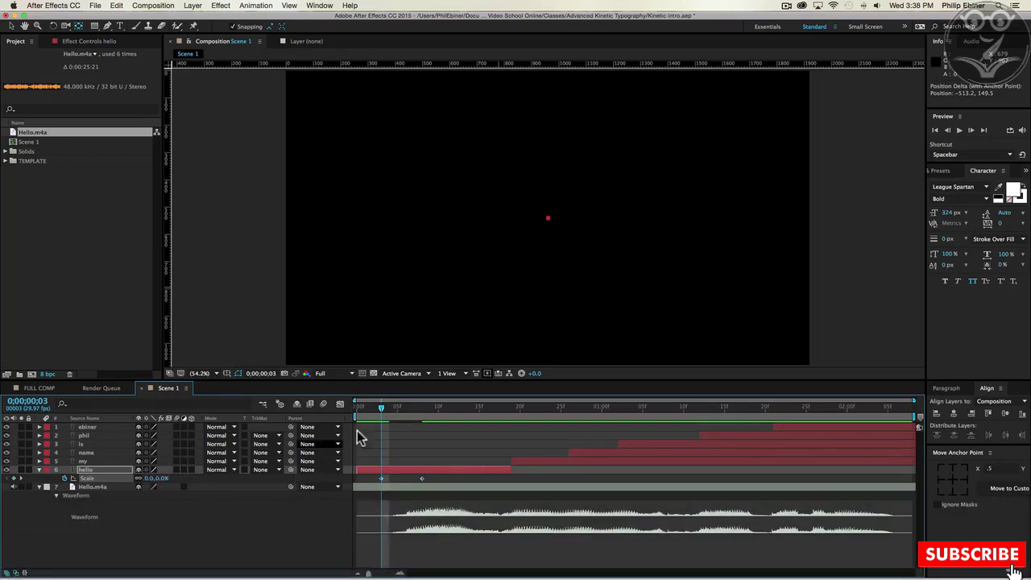
- Scrub and play through the scale-in animation of "hello"
{"action": "left_click_drag", "start_coordinate": [382, 408], "coordinate": [425, 427]}
{"action": "key", "text": "space"}
{"action": "key", "text": "space"}
- Apply Easy Ease to both Scale keyframes of the "hello" layer and preview the eased scale-in
{"action": "left_click_drag", "start_coordinate": [436, 477], "coordinate": [367, 475]}
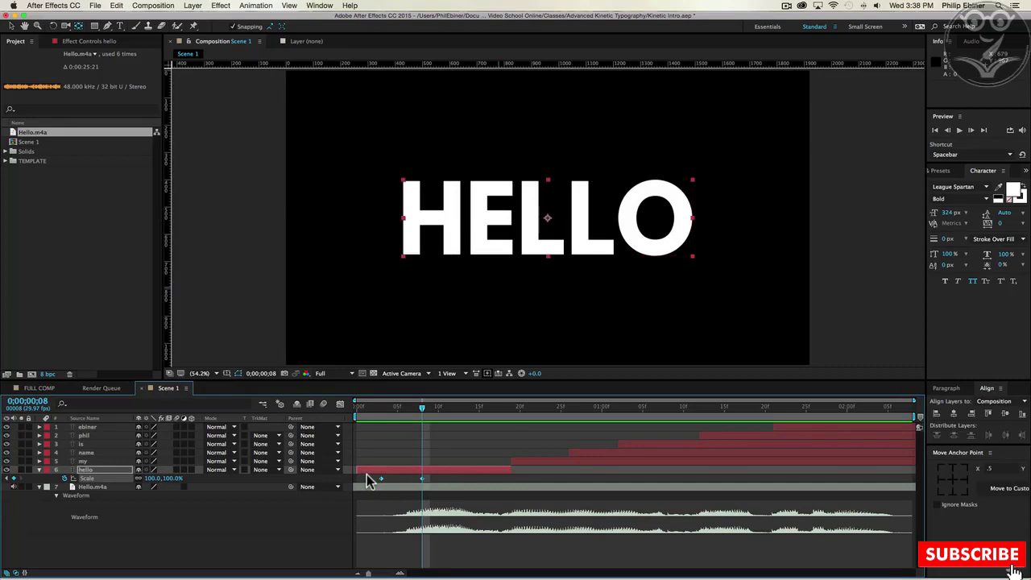
{"action": "left_click_drag", "start_coordinate": [436, 487], "coordinate": [382, 483]}
{"action": "right_click", "coordinate": [381, 481]}
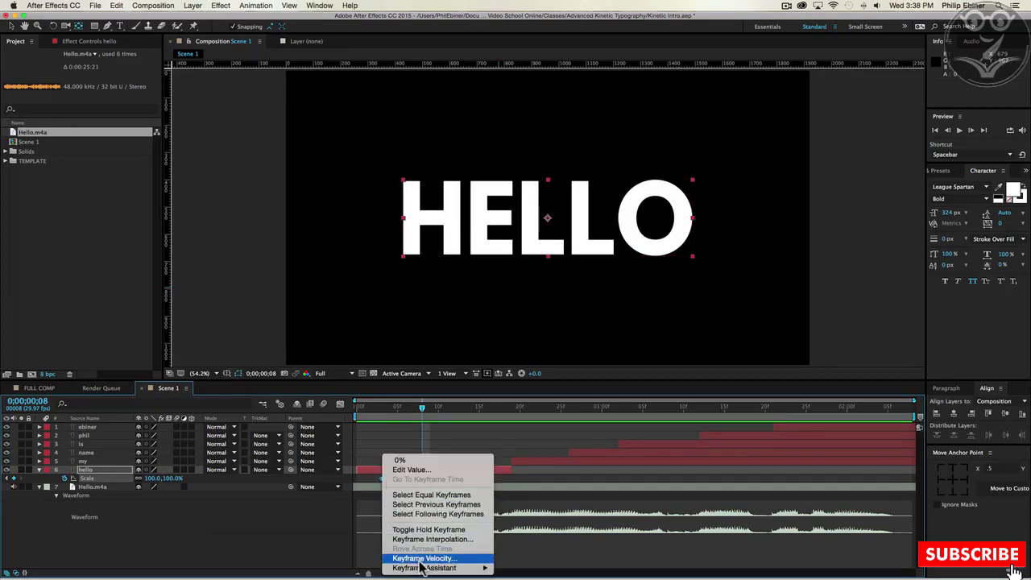
{"action": "mouse_move", "coordinate": [428, 568]}
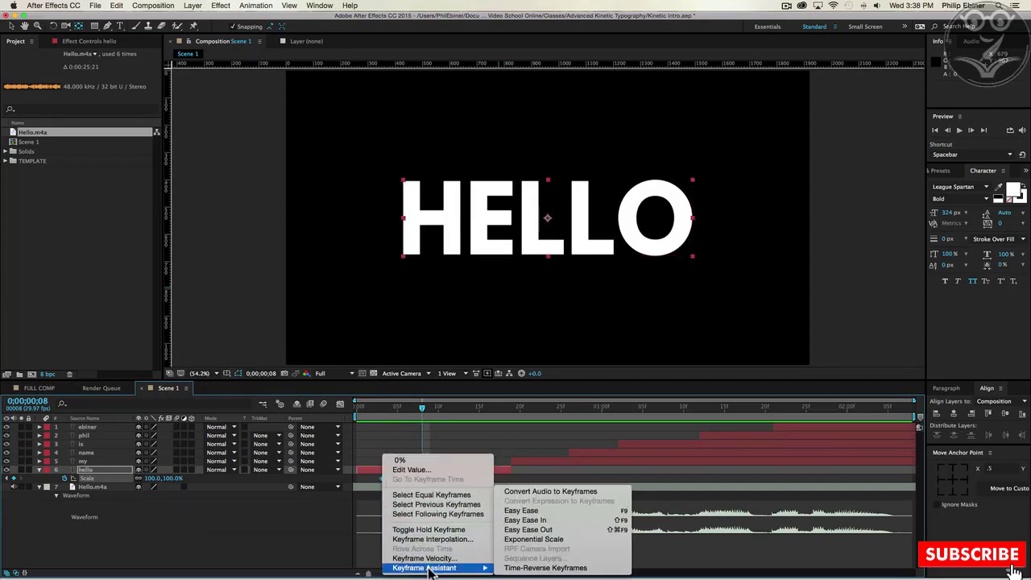
{"action": "left_click", "coordinate": [529, 511]}
{"action": "mouse_move", "coordinate": [376, 411]}
{"action": "left_mouse_down"}
{"action": "mouse_move", "coordinate": [425, 414]}
{"action": "mouse_move", "coordinate": [374, 410]}
{"action": "left_mouse_up"}
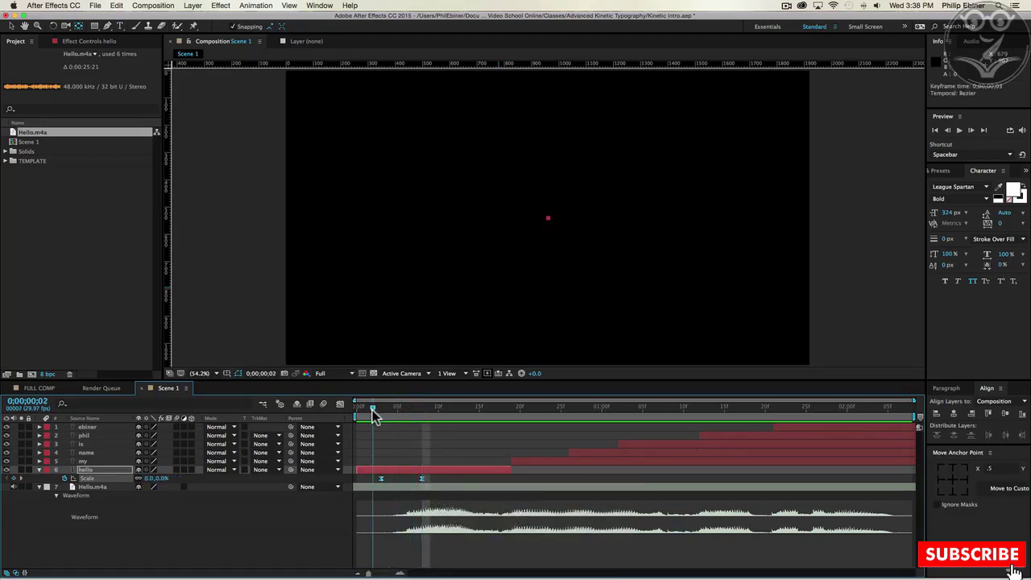
{"action": "key", "text": "space"}
{"action": "key", "text": "space"}
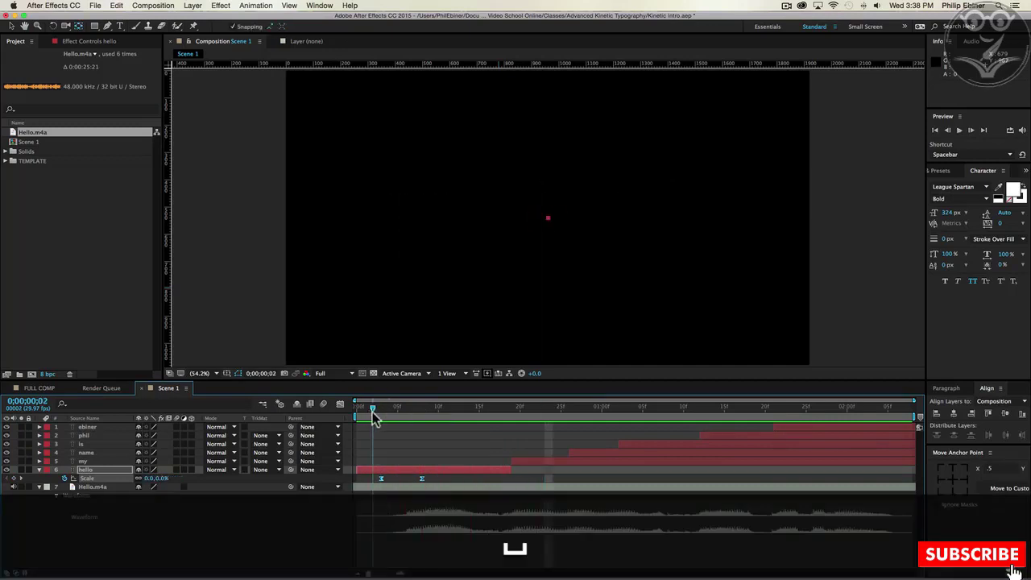
- Move the 0% Scale keyframe of "hello" earlier to 0;00;00;01 and play the slower scale-in
{"action": "left_click", "coordinate": [423, 486]}
{"action": "left_click_drag", "start_coordinate": [380, 479], "coordinate": [365, 479]}
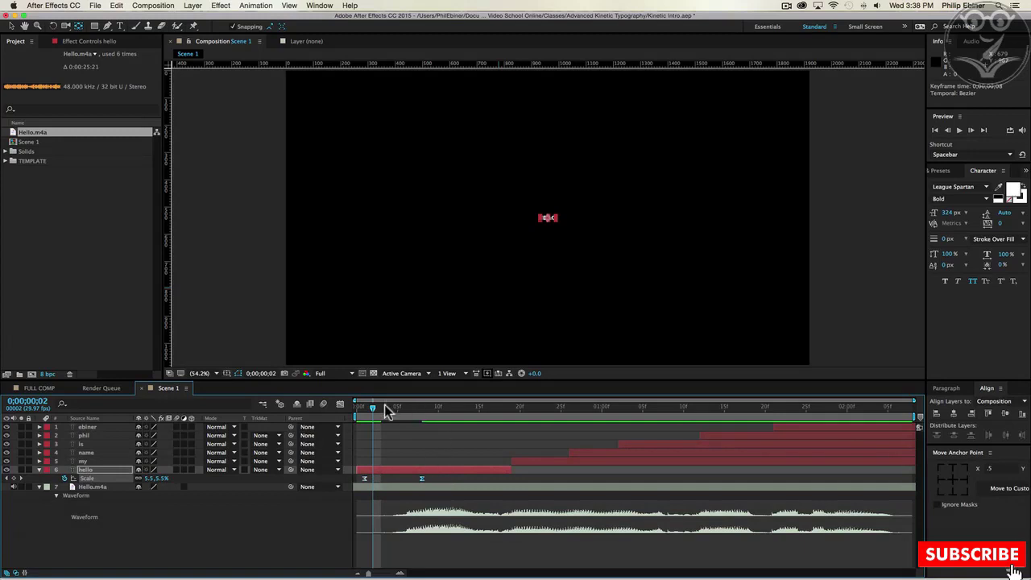
{"action": "key", "text": "space"}
{"action": "key", "text": "space"}
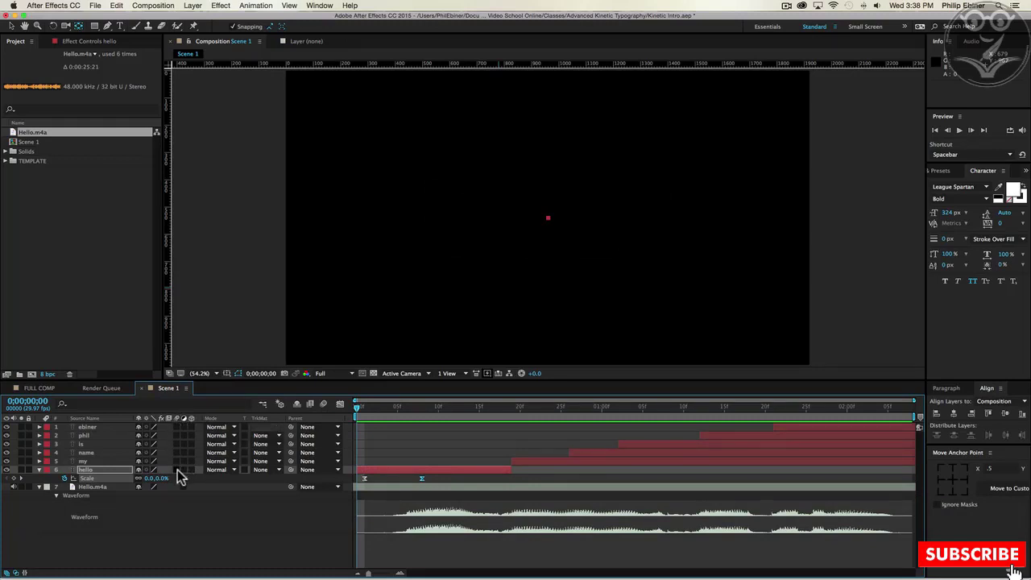
- Enable motion blur for the "hello" layer and for the whole composition, and preview the scale-in
{"action": "left_click", "coordinate": [178, 469]}
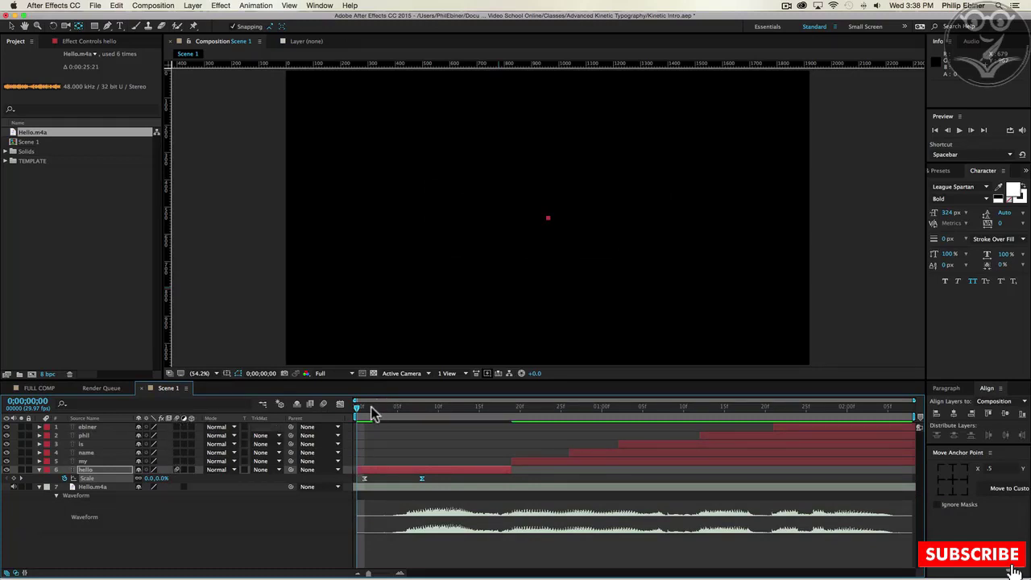
{"action": "left_click", "coordinate": [324, 405]}
{"action": "key", "text": "space"}
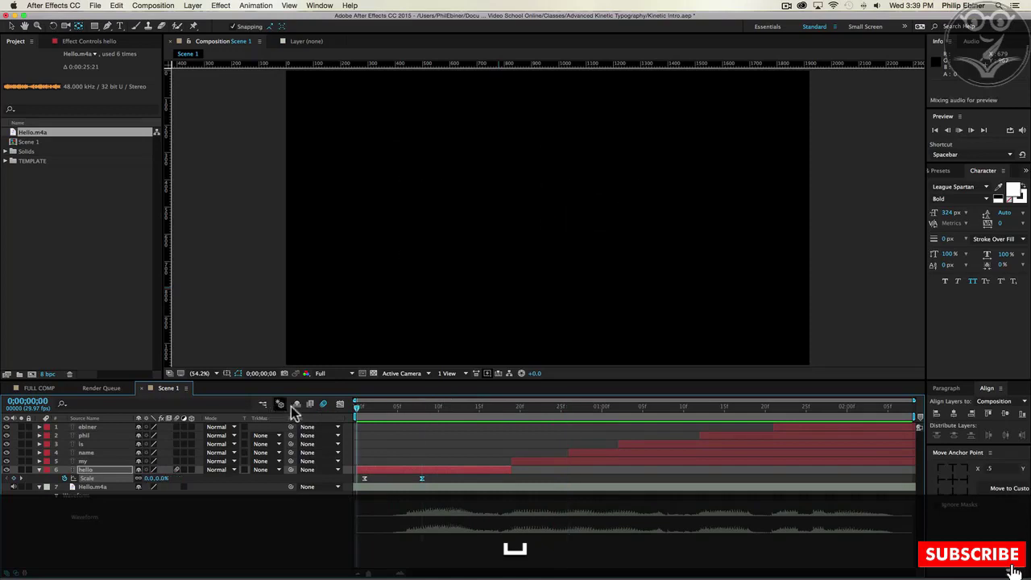
{"action": "key", "text": "space"}
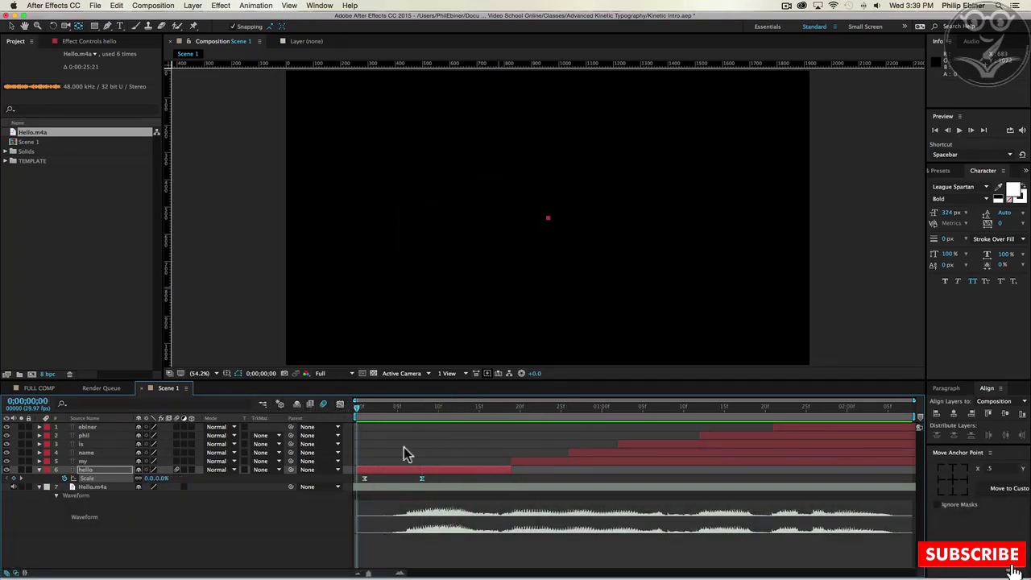
- Open both "hello" Scale keyframes in the Graph Editor with Edit Value Graph as the graph type
{"action": "left_click_drag", "start_coordinate": [360, 412], "coordinate": [423, 419]}
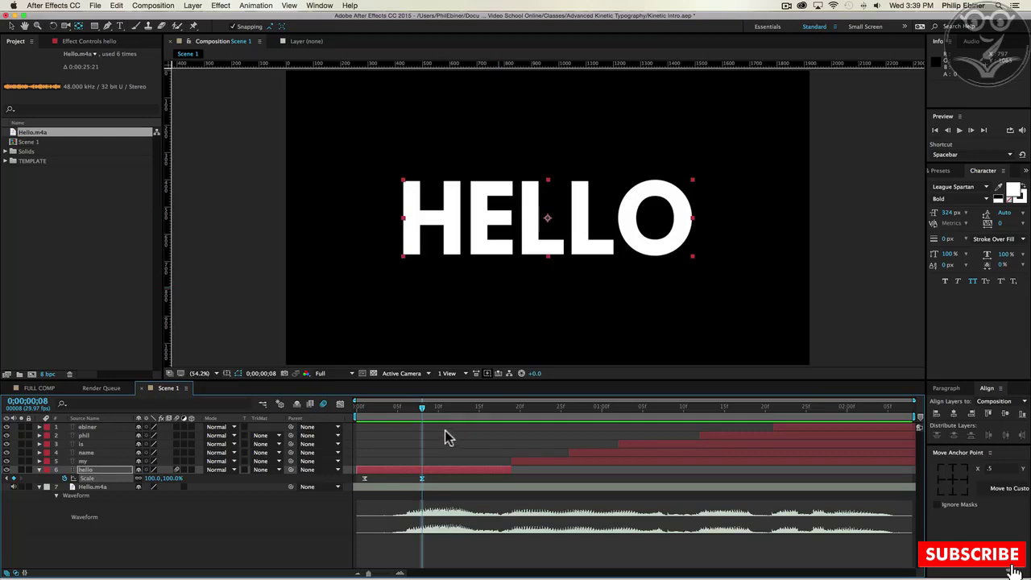
{"action": "left_click_drag", "start_coordinate": [434, 483], "coordinate": [343, 480]}
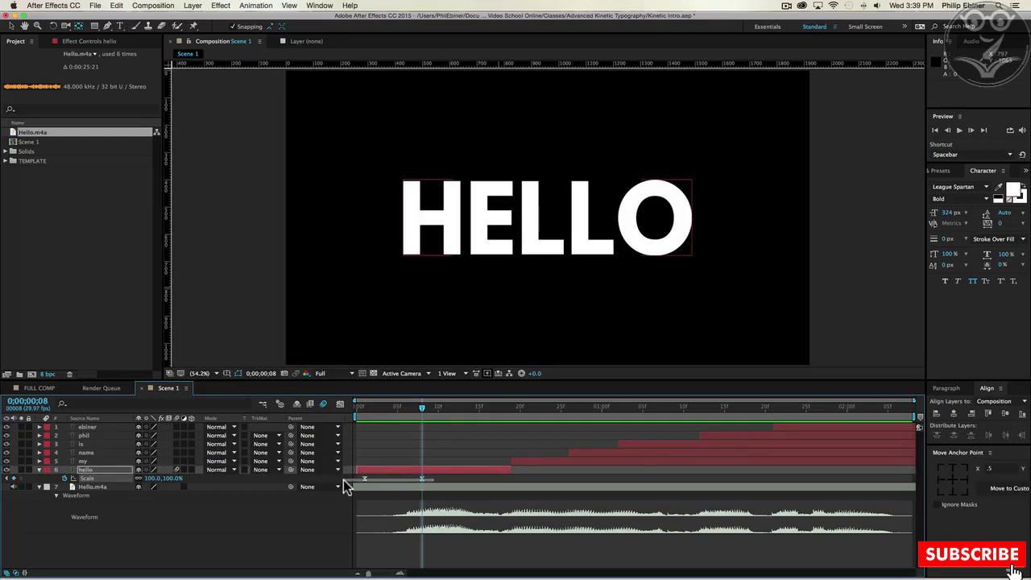
{"action": "left_click", "coordinate": [341, 406]}
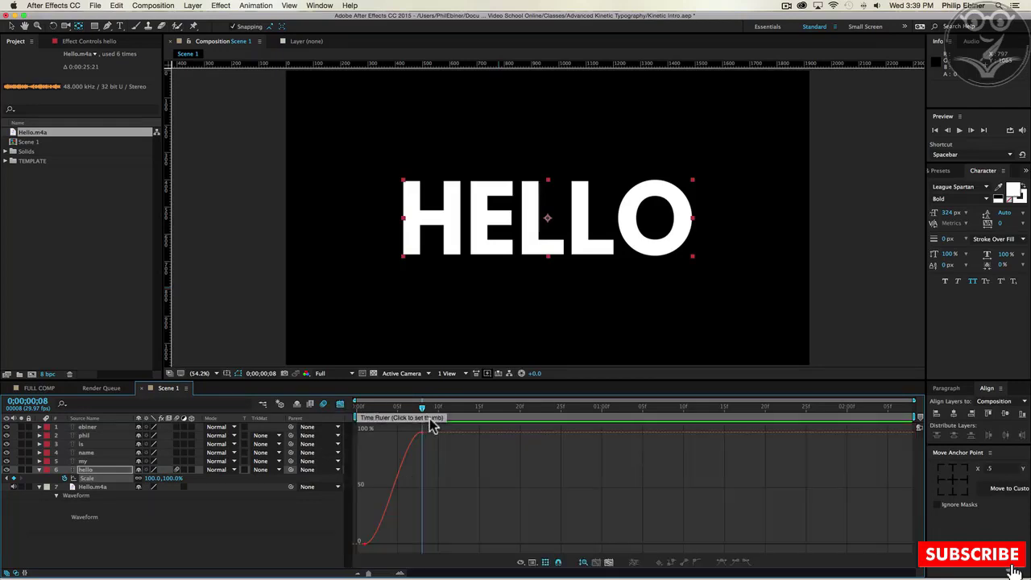
{"action": "left_click", "coordinate": [532, 563]}
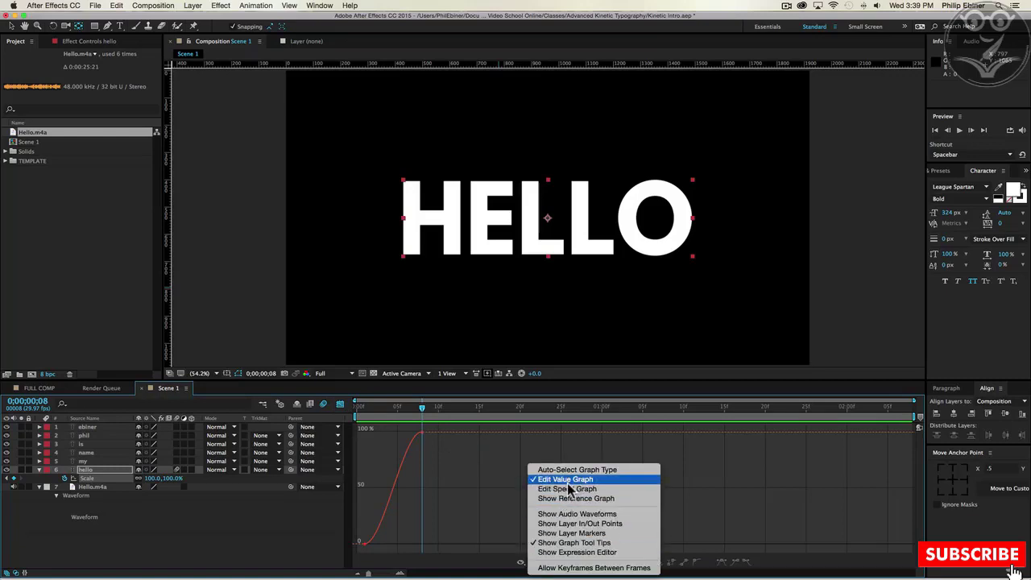
{"action": "left_click", "coordinate": [532, 564]}
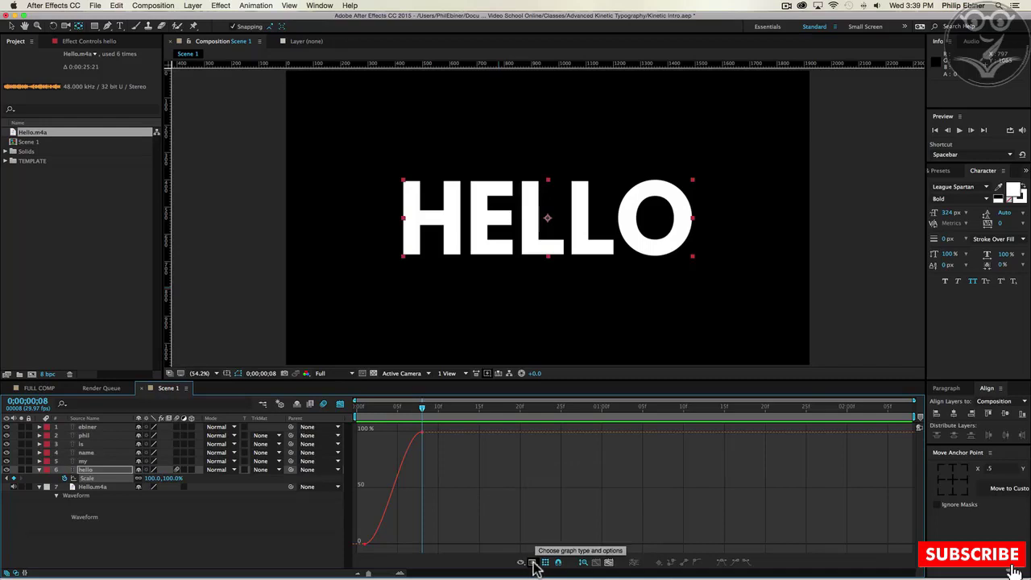
{"action": "left_click", "coordinate": [534, 561]}
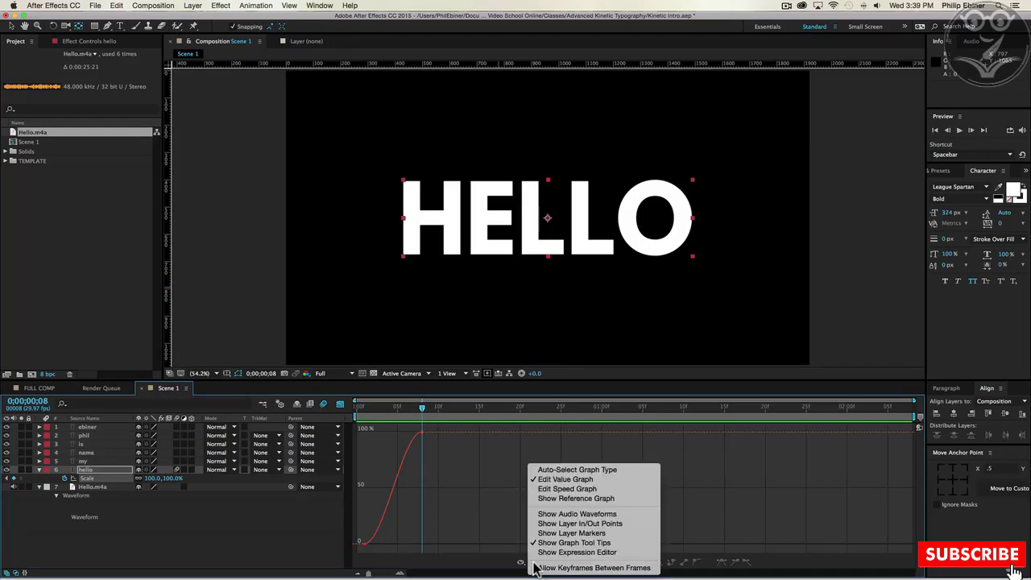
{"action": "left_click", "coordinate": [553, 481]}
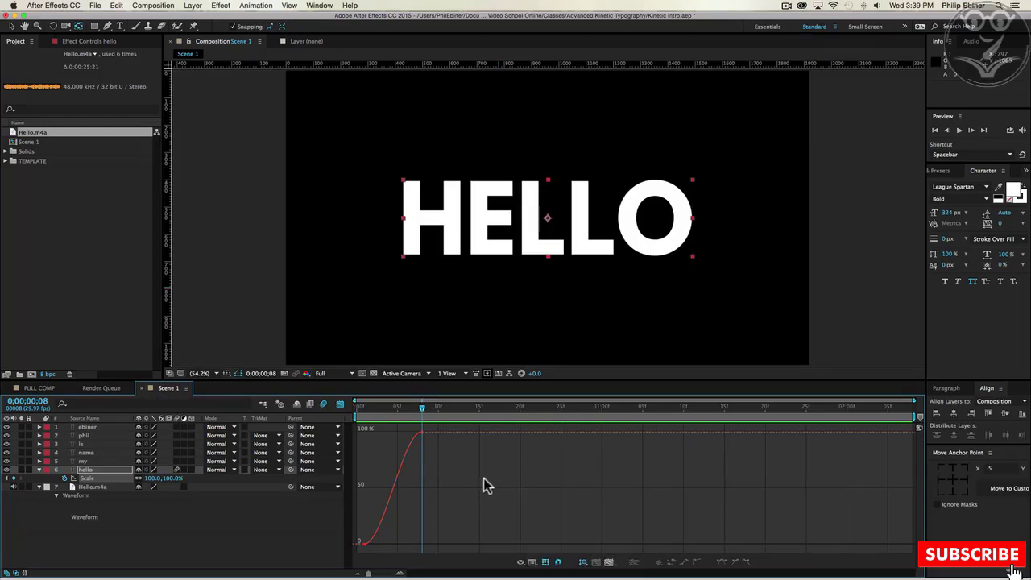
- Raise the incoming curve handle of the 100% Scale keyframe so "hello" overshoots 100% before settling, and preview the motion
{"action": "key", "text": "equal"}
{"action": "key", "text": "equal"}
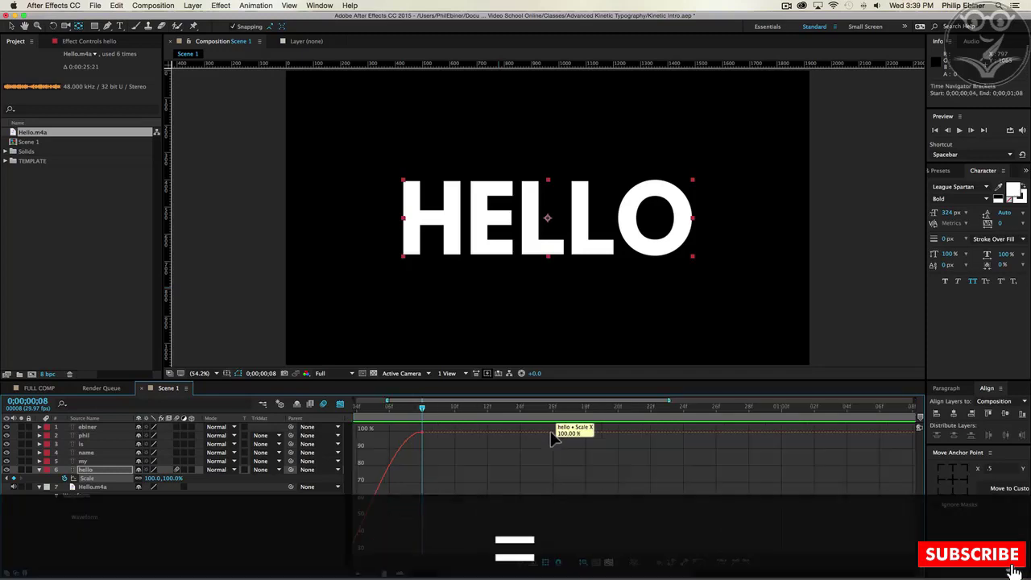
{"action": "mouse_move", "coordinate": [558, 438]}
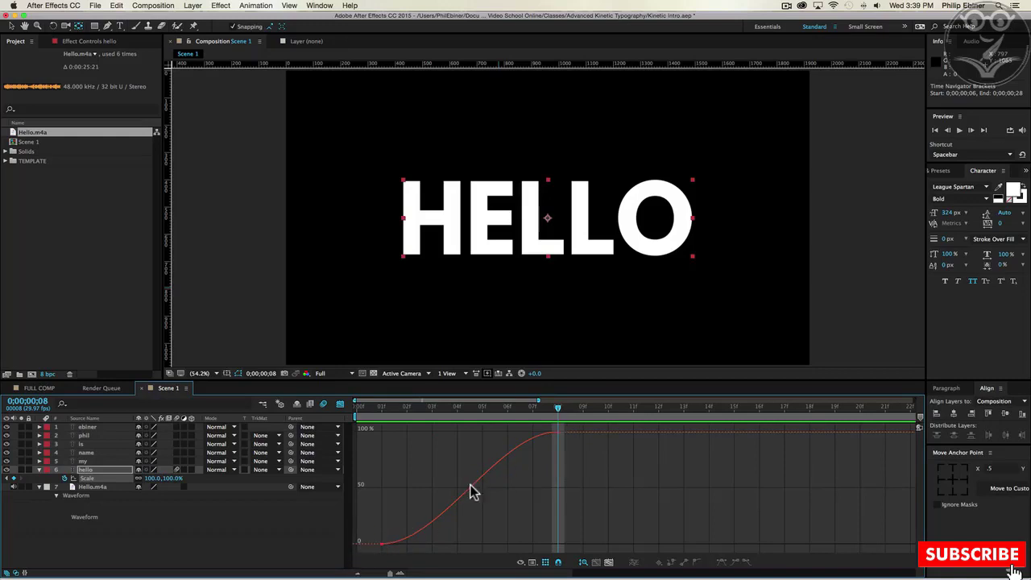
{"action": "left_click", "coordinate": [560, 437]}
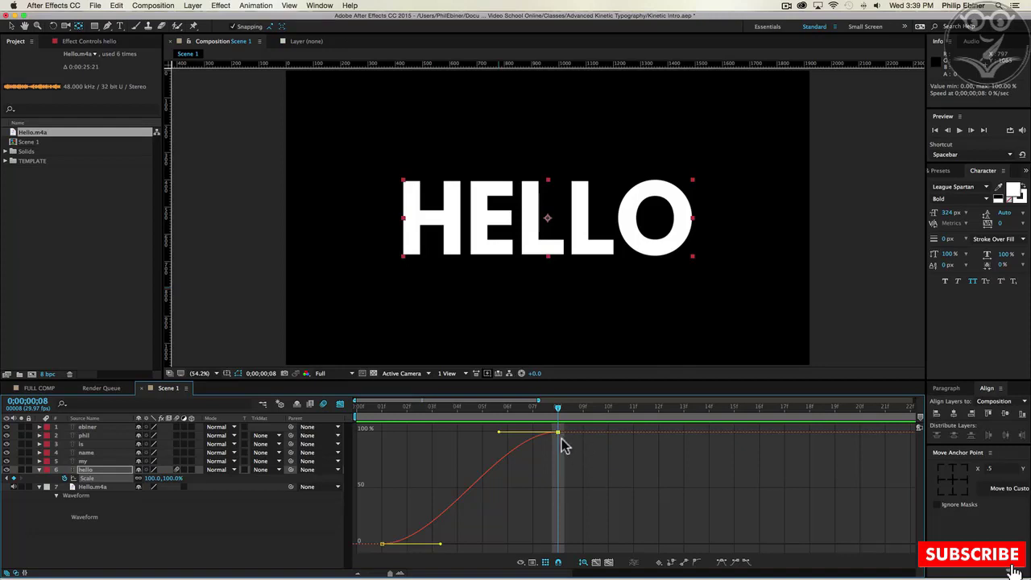
{"action": "mouse_move", "coordinate": [564, 437]}
{"action": "mouse_move", "coordinate": [498, 437]}
{"action": "left_mouse_down"}
{"action": "mouse_move", "coordinate": [491, 416]}
{"action": "mouse_move", "coordinate": [508, 414]}
{"action": "mouse_move", "coordinate": [497, 407]}
{"action": "mouse_move", "coordinate": [505, 472]}
{"action": "mouse_move", "coordinate": [491, 456]}
{"action": "left_mouse_up"}
{"action": "left_click_drag", "start_coordinate": [367, 408], "coordinate": [564, 421]}
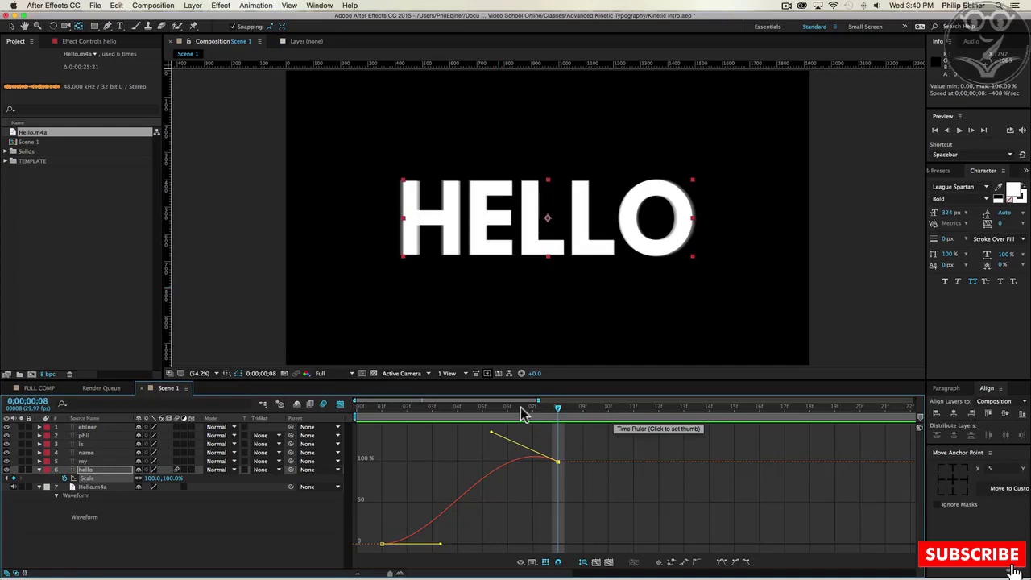
{"action": "key", "text": "KP_0"}
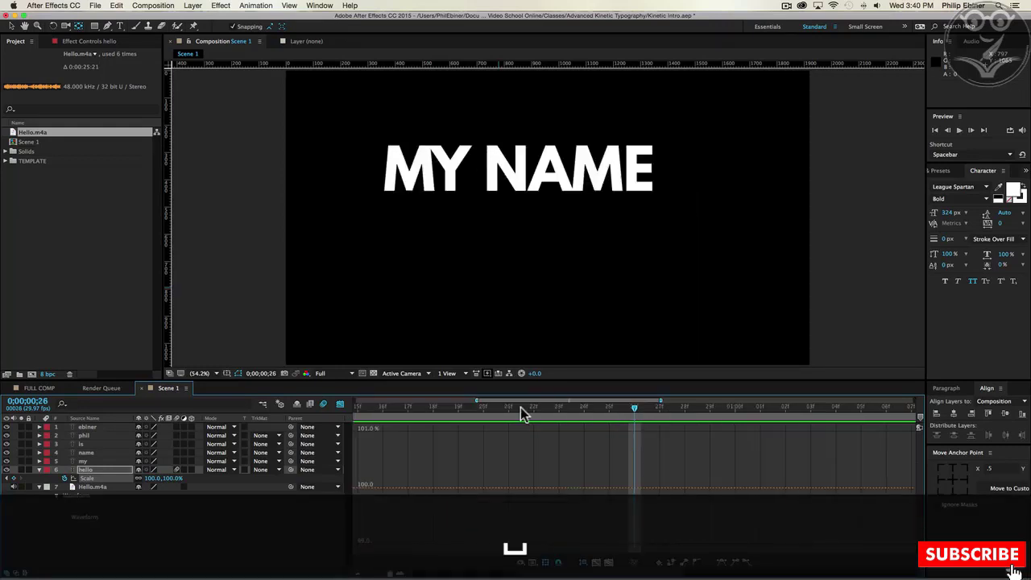
{"action": "key", "text": "space"}
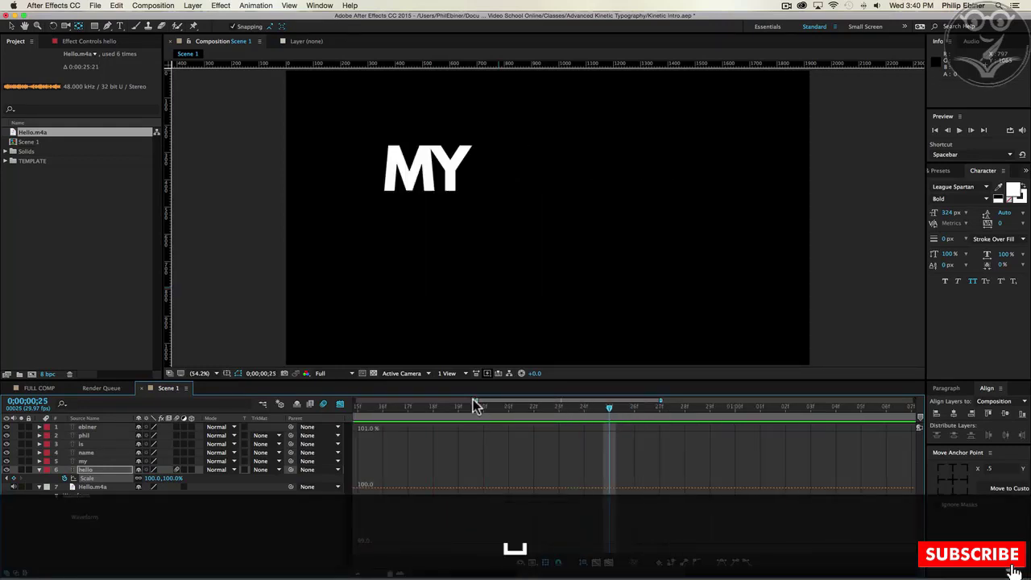
- Close the Graph Editor, show the full duration of Scene 1 in the timeline and play the scene
{"action": "left_click", "coordinate": [340, 404]}
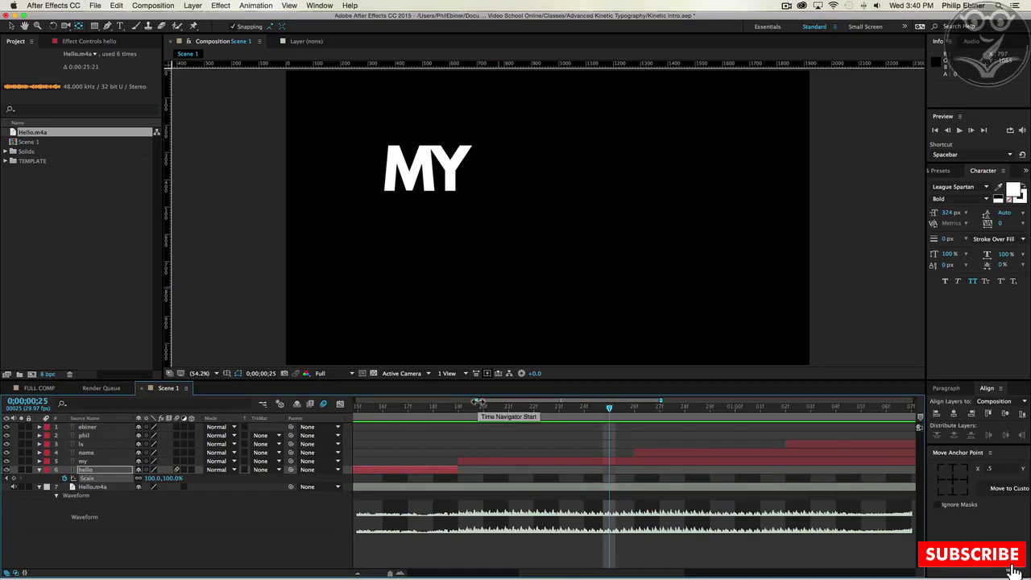
{"action": "left_click_drag", "start_coordinate": [479, 401], "coordinate": [238, 404]}
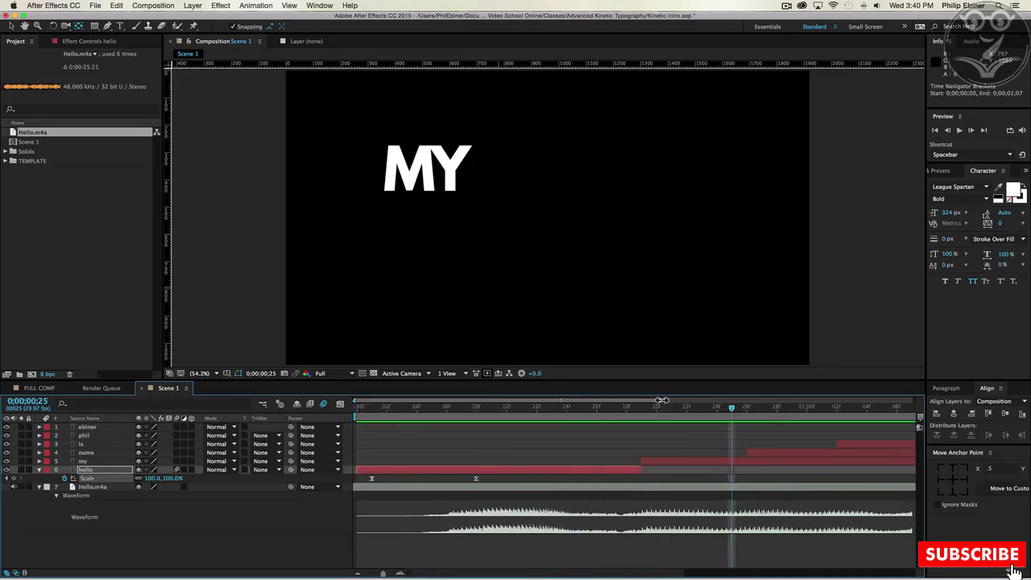
{"action": "left_click_drag", "start_coordinate": [664, 399], "coordinate": [918, 401]}
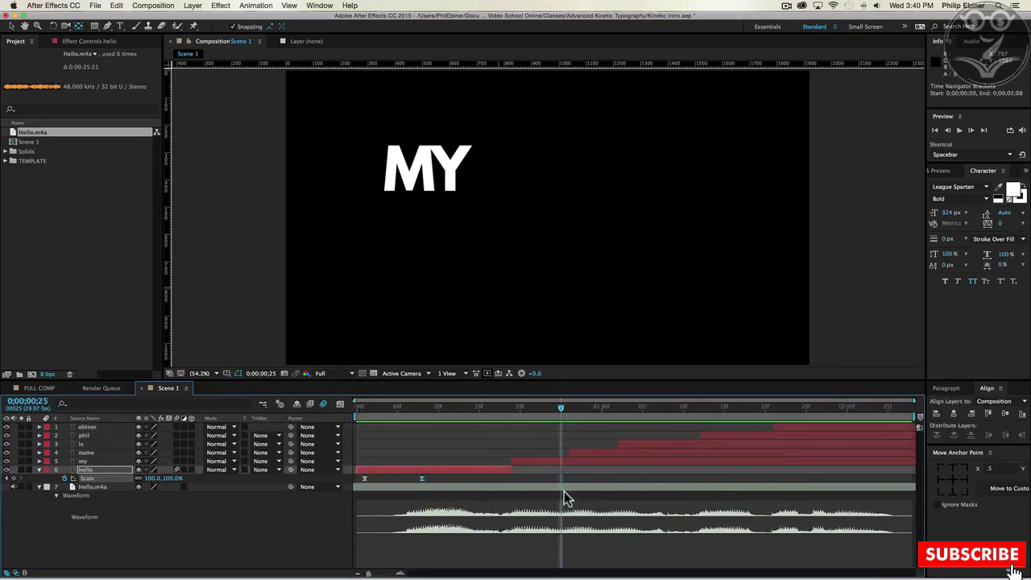
{"action": "key", "text": "KP_0"}
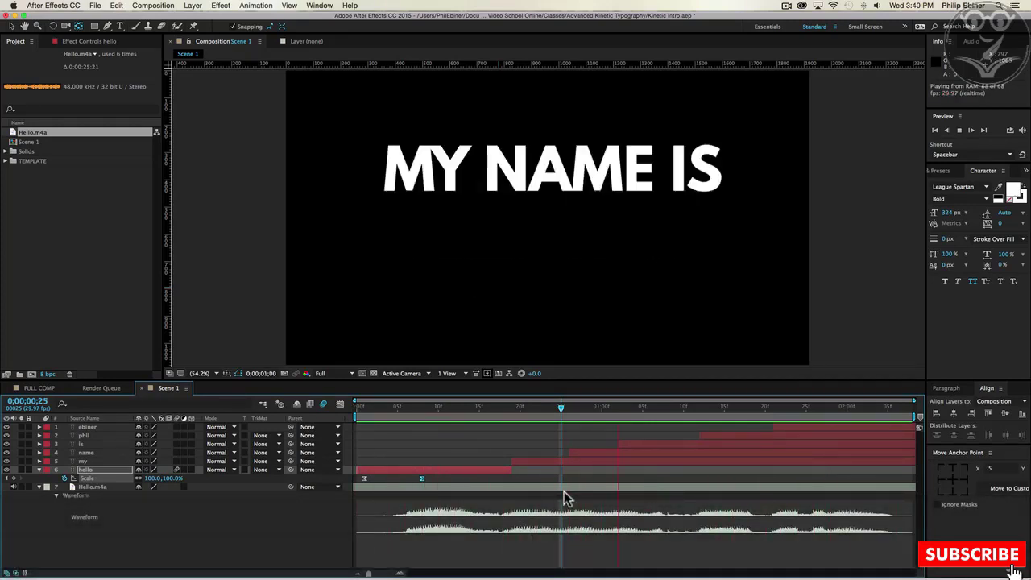
{"action": "key", "text": "space"}
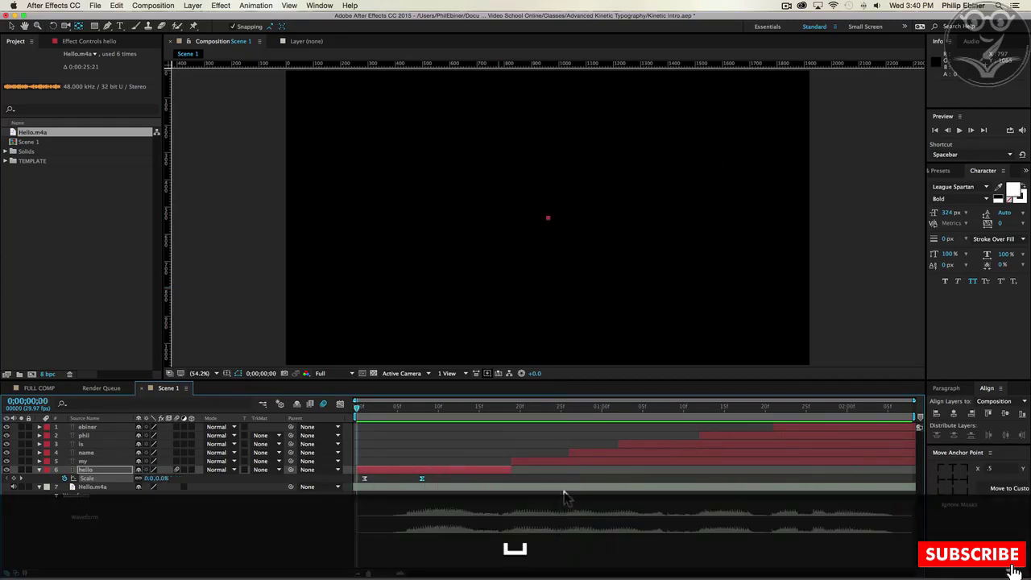
- Check the Scene 1 word layout at 0;00;01;24 and scrub FULL COMP to 0;00;05;02 to examine its example animations
{"action": "left_click_drag", "start_coordinate": [790, 406], "coordinate": [799, 407]}
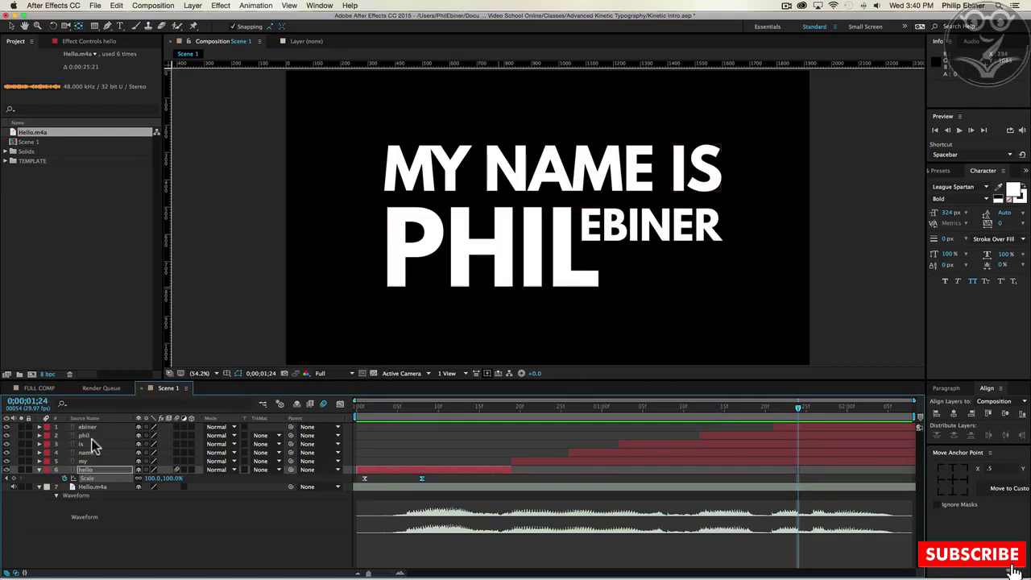
{"action": "left_click", "coordinate": [38, 388]}
{"action": "left_click_drag", "start_coordinate": [448, 413], "coordinate": [557, 421]}
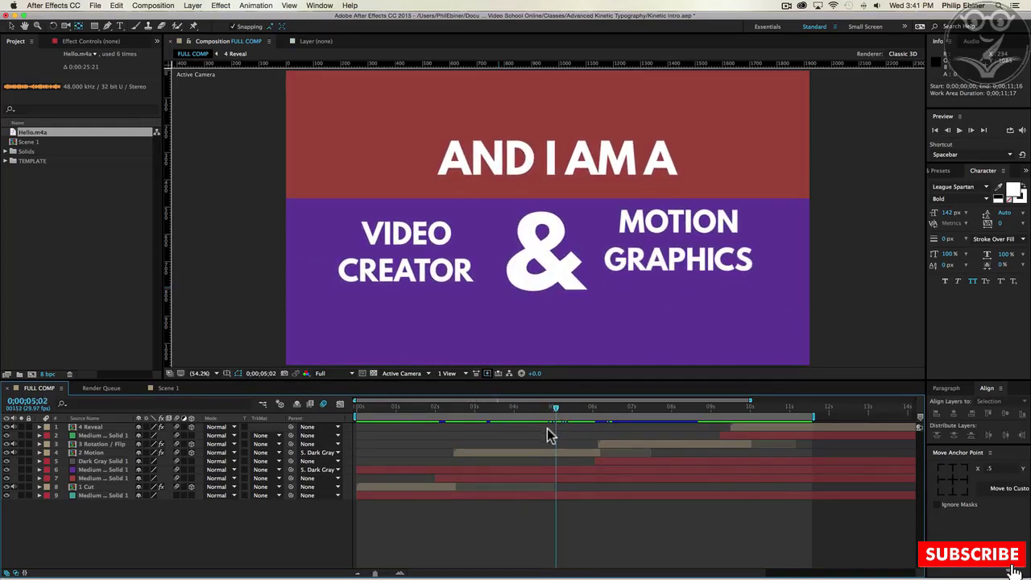